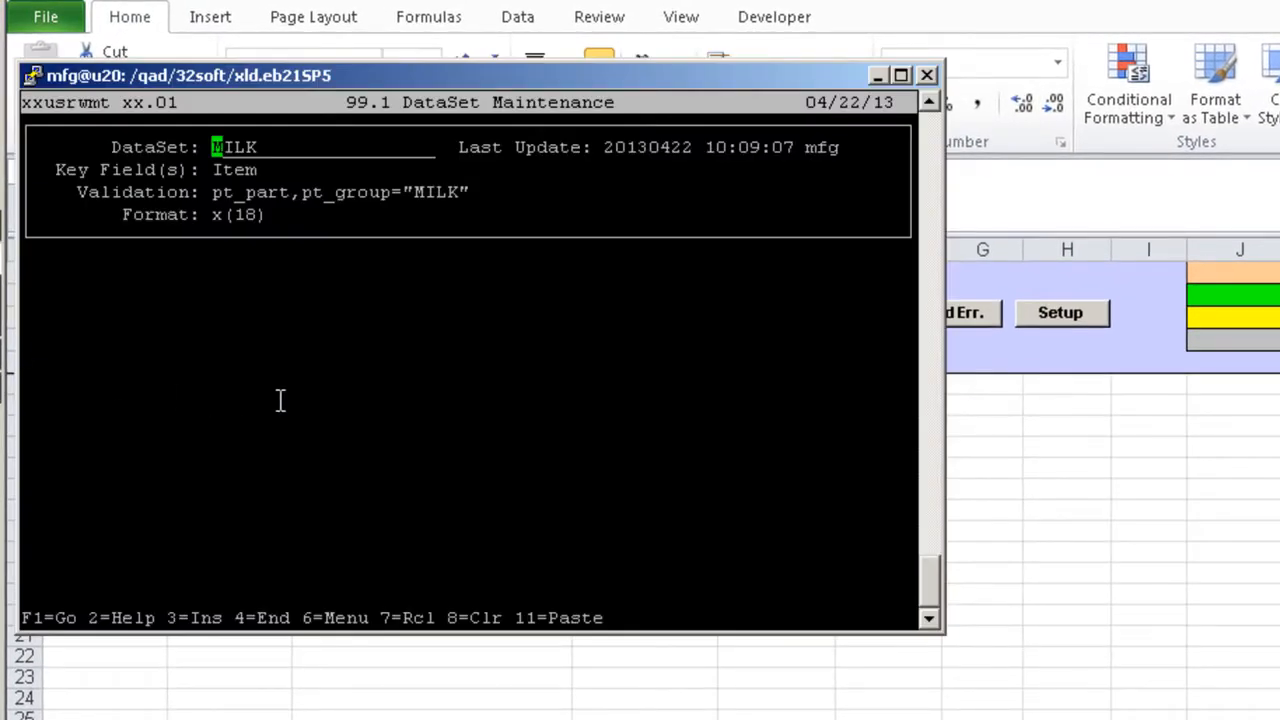
Step: Open the MILK dataset record and examine its key field validation on pt_part and pt_group
{"action": "key", "text": "Return"}
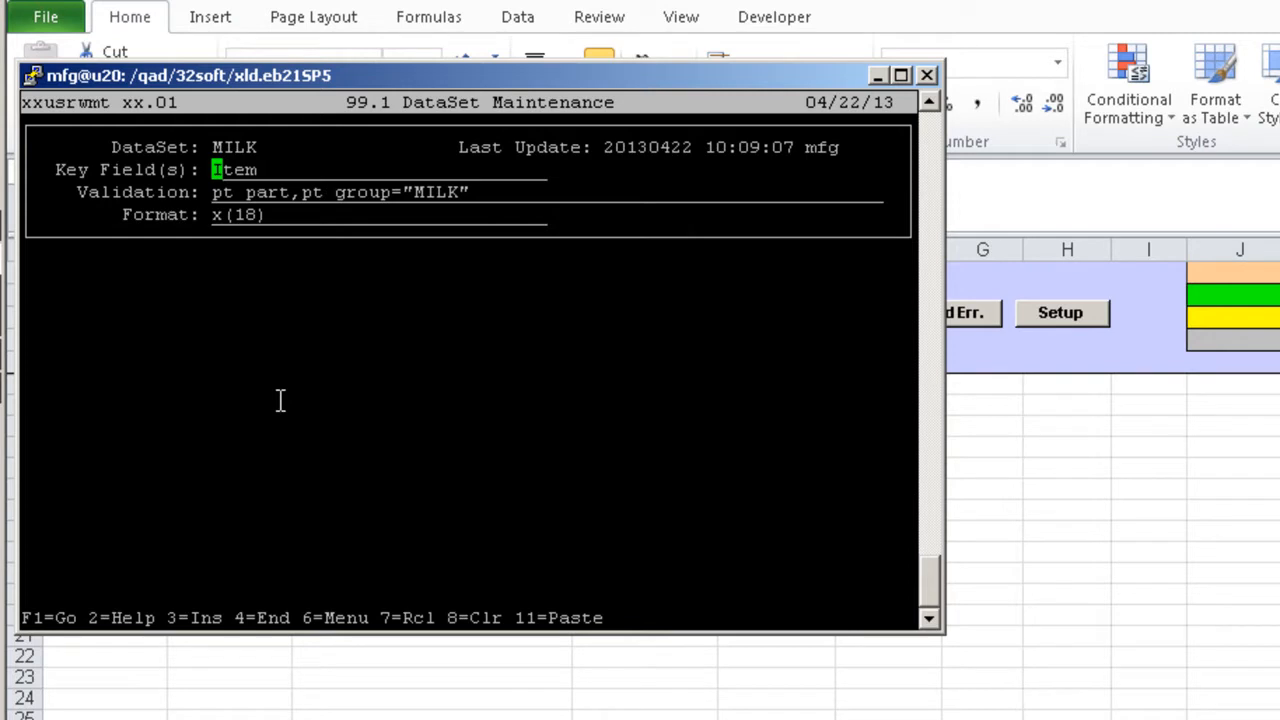
{"action": "double_click", "coordinate": [264, 191]}
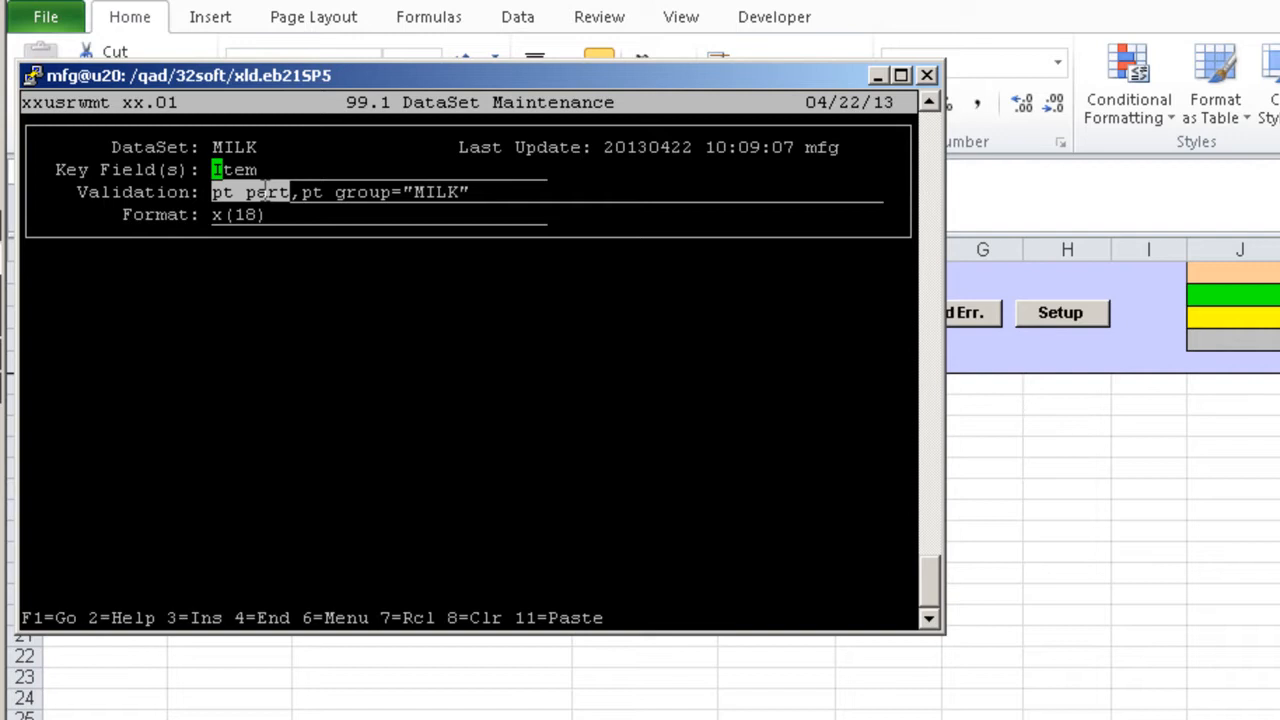
{"action": "double_click", "coordinate": [376, 195]}
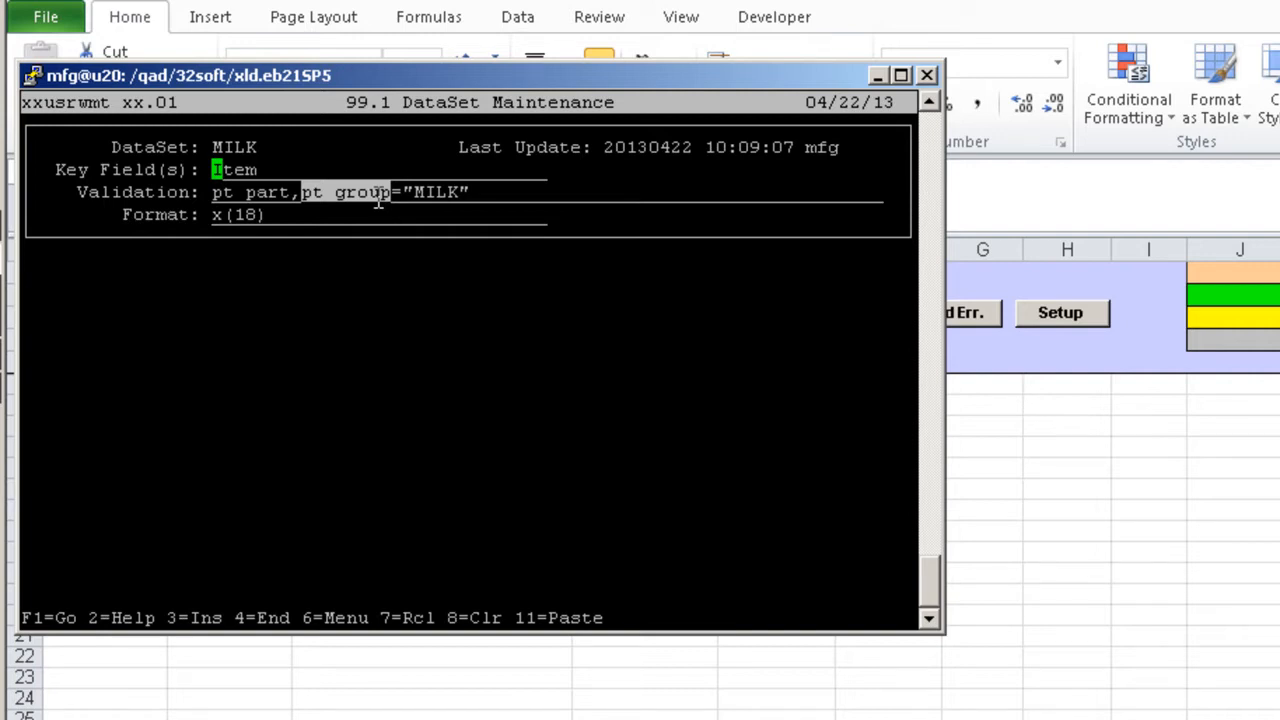
{"action": "key", "text": "Return"}
{"action": "key", "text": "Return"}
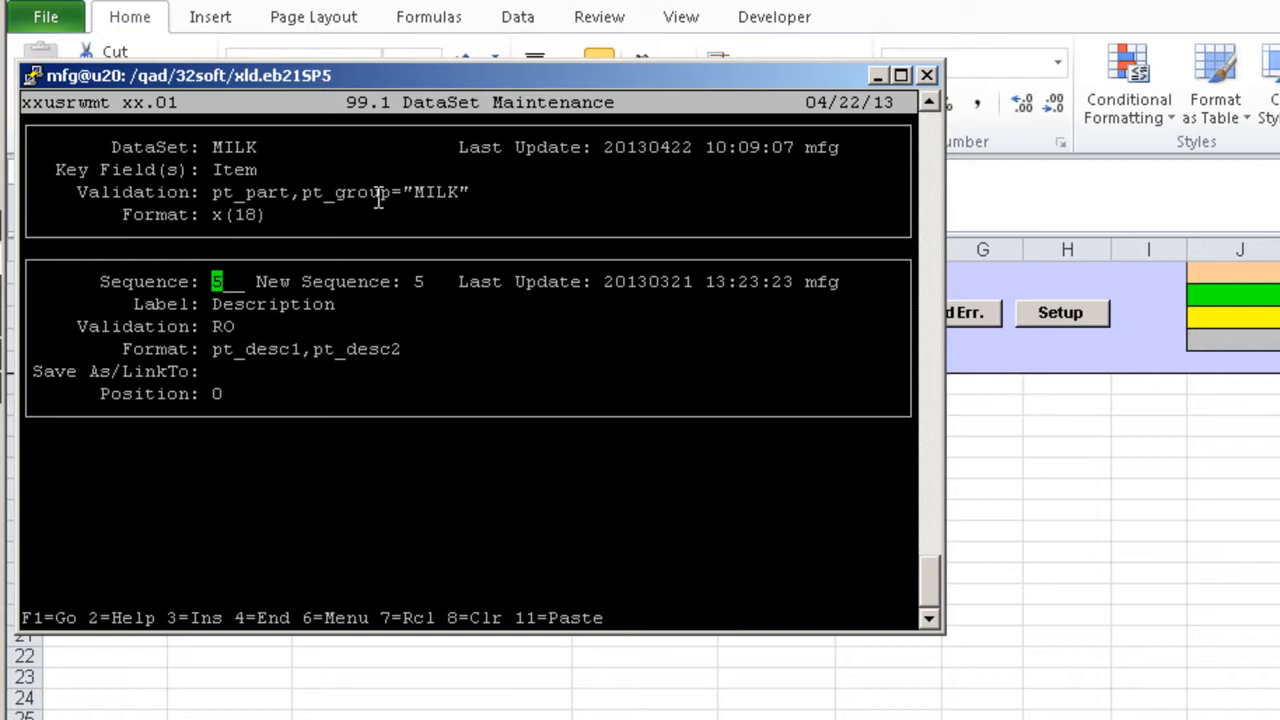
Step: Page through the MILK dataset's field sequences up to HOMOGENIZED, examining each field's validation, format and storage settings
{"action": "key", "text": "Down"}
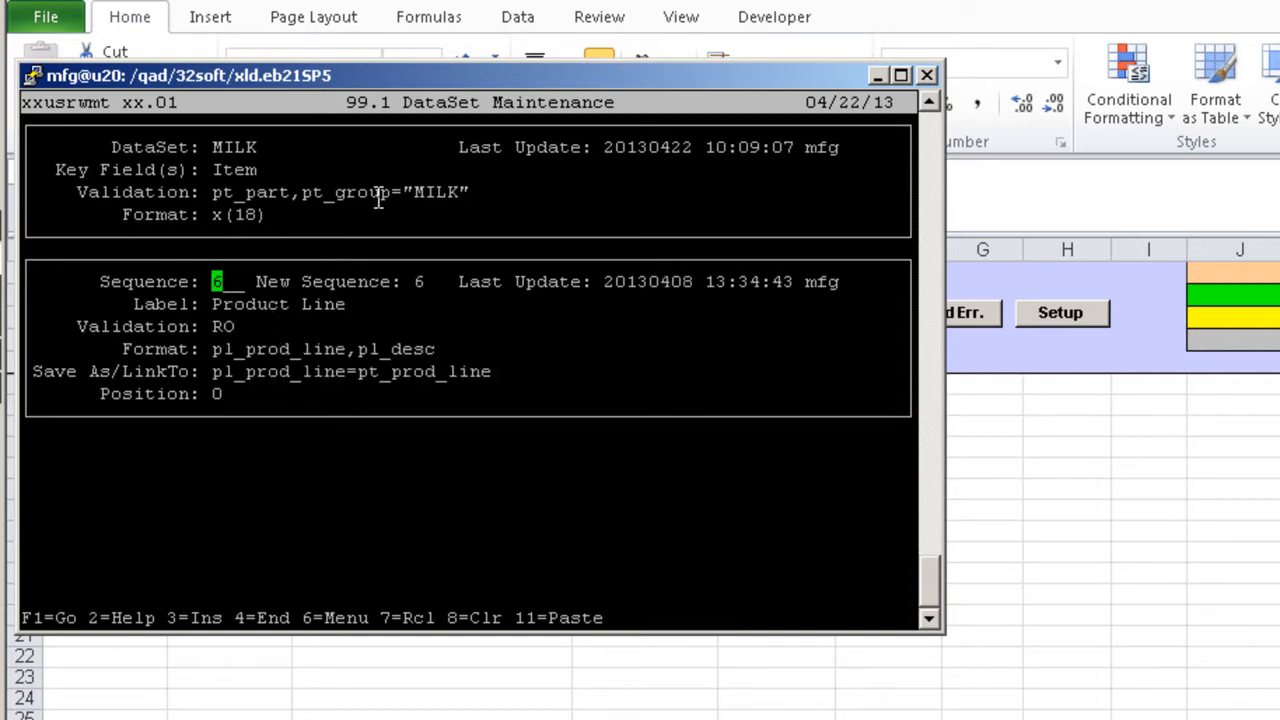
{"action": "key", "text": "Down"}
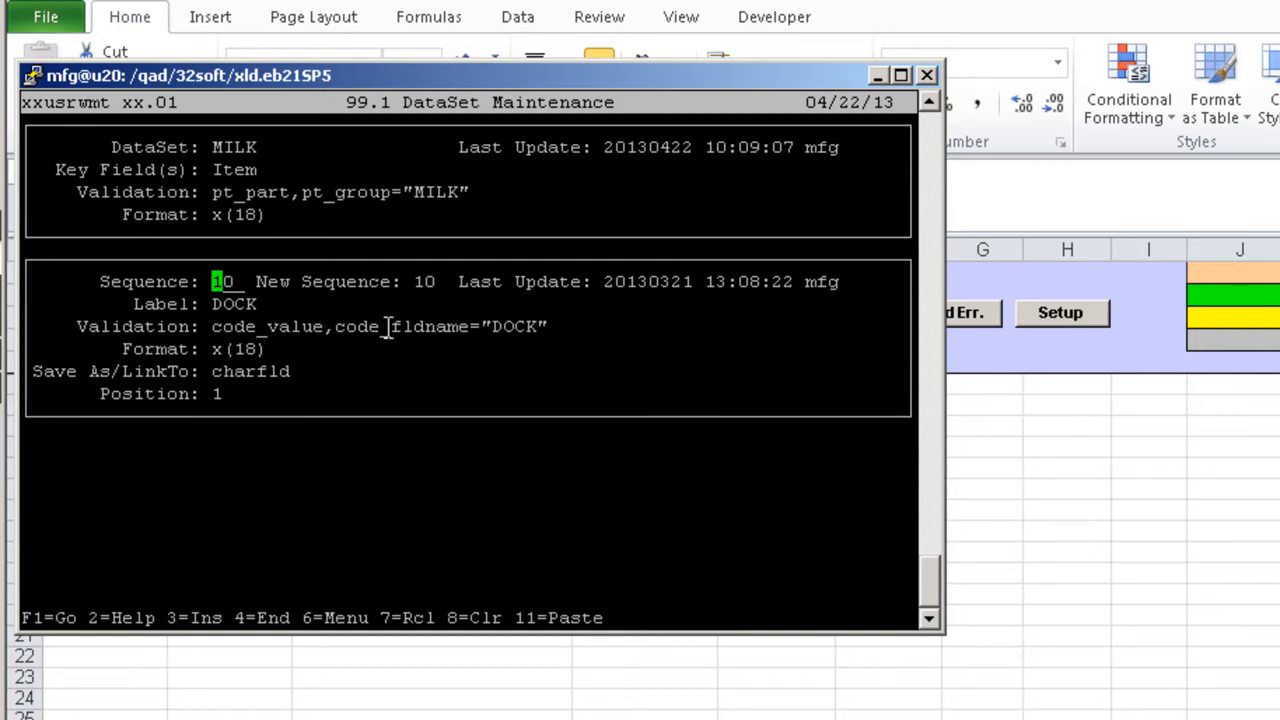
{"action": "key", "text": "Down"}
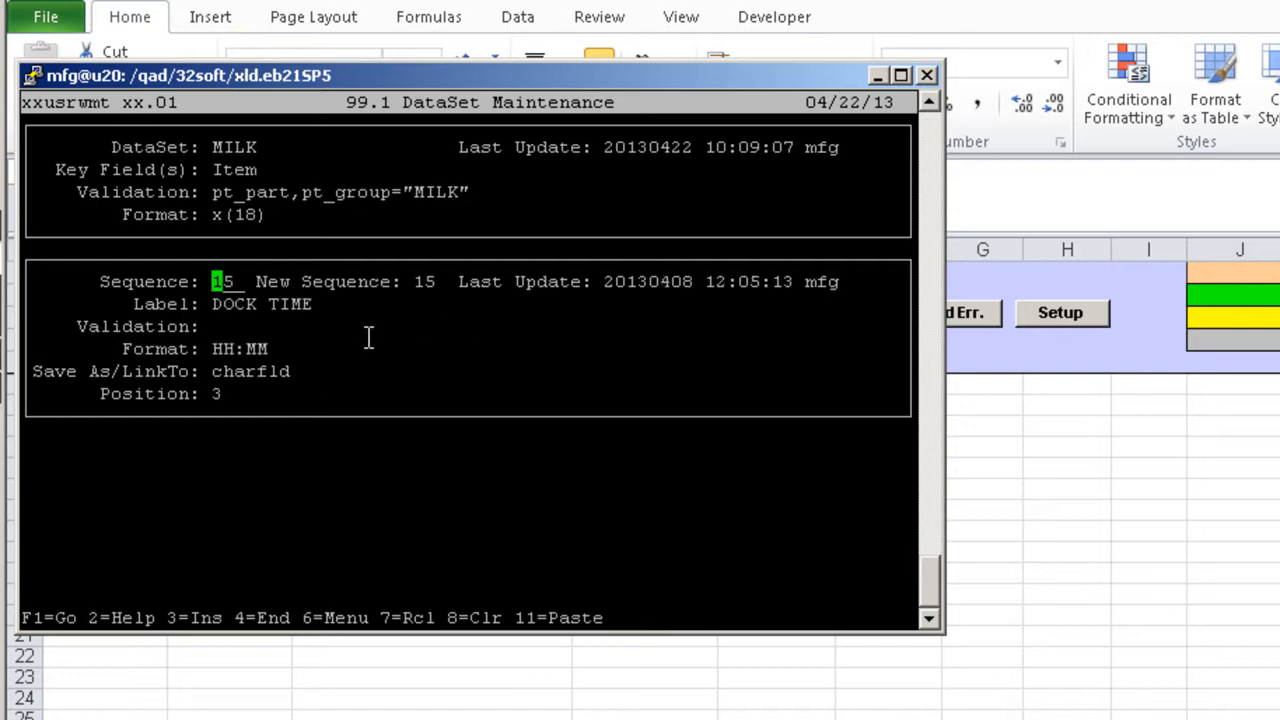
{"action": "left_click_drag", "start_coordinate": [213, 348], "coordinate": [353, 344]}
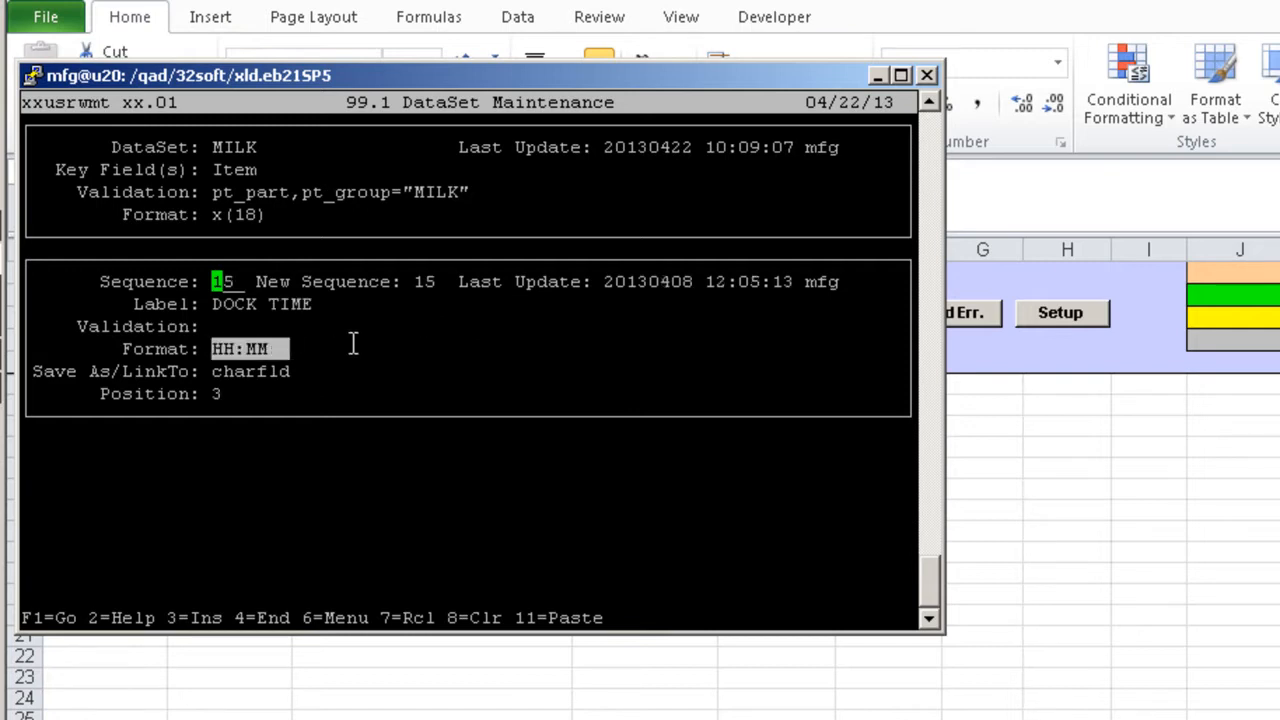
{"action": "key", "text": "Down"}
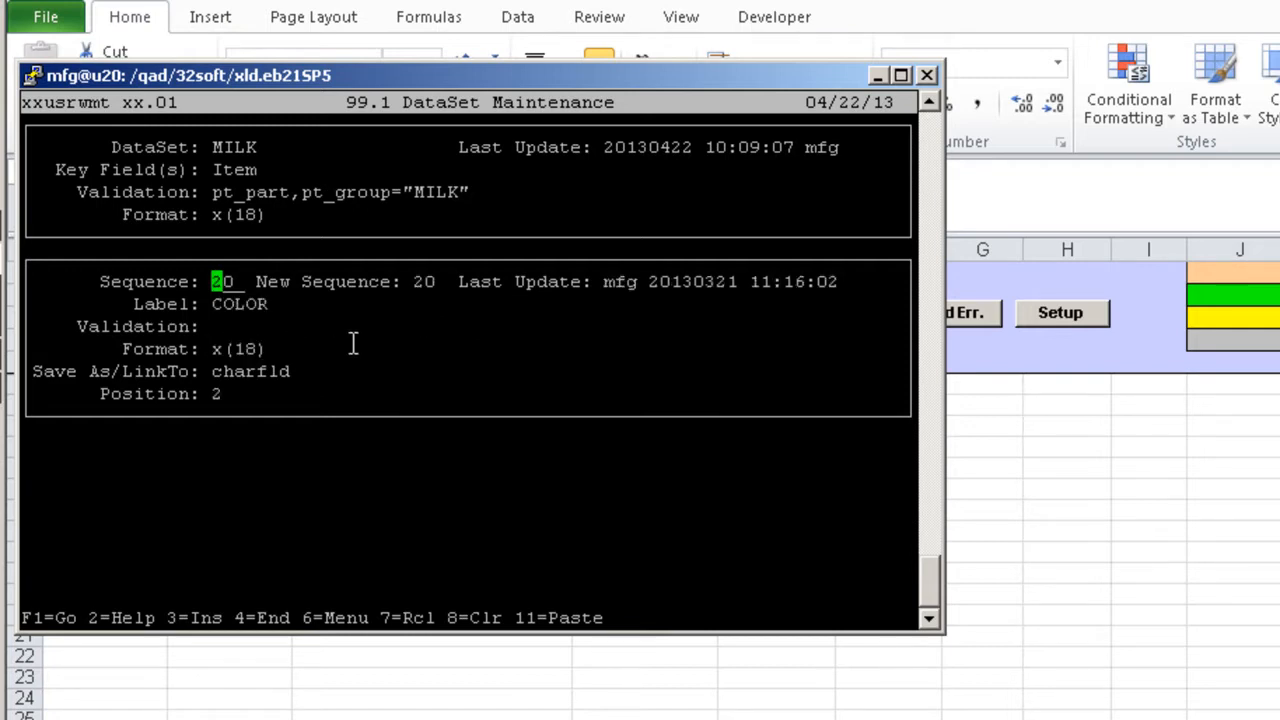
{"action": "key", "text": "Down"}
{"action": "key", "text": "Down"}
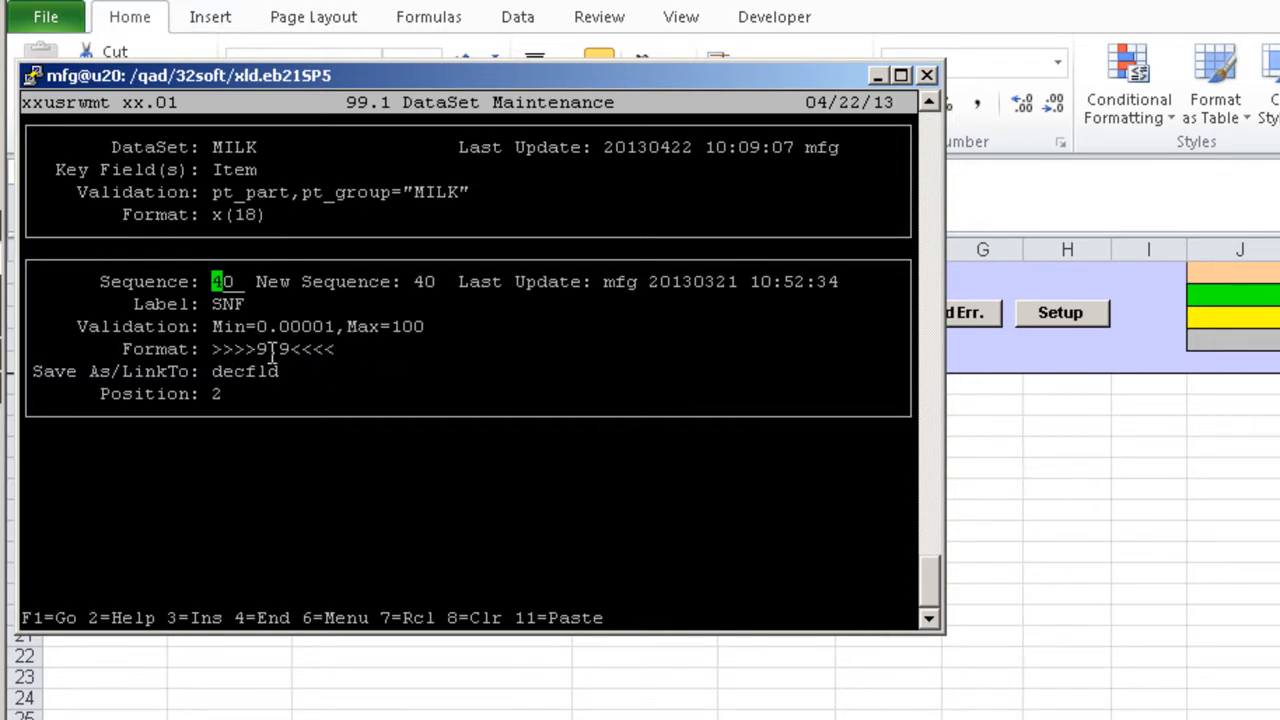
{"action": "left_click_drag", "start_coordinate": [211, 326], "coordinate": [424, 326]}
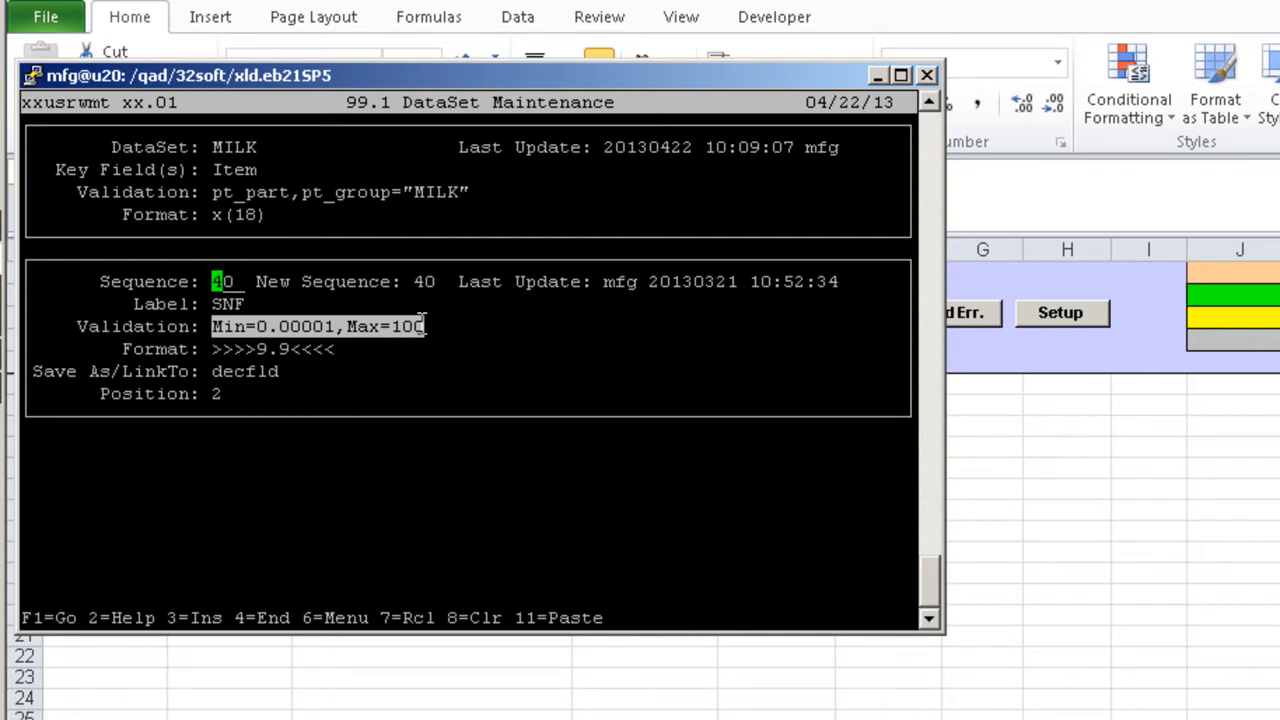
{"action": "key", "text": "Down"}
{"action": "key", "text": "Down"}
{"action": "key", "text": "Down"}
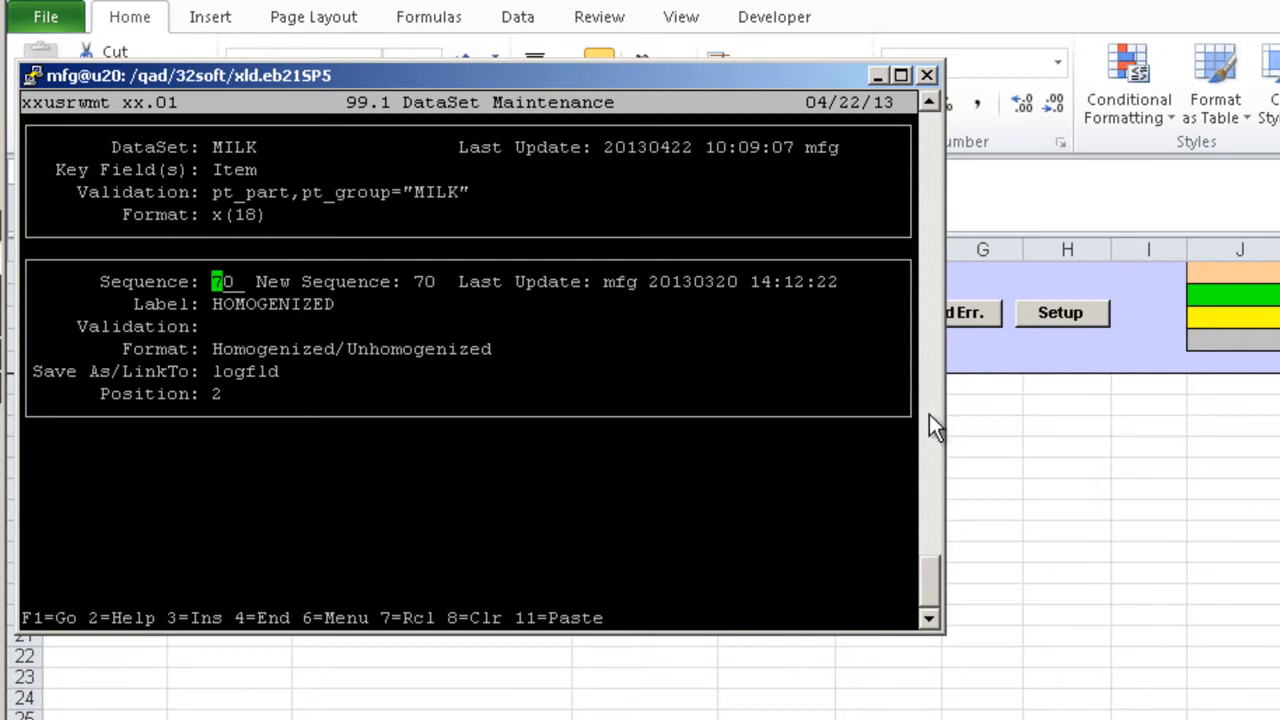
Step: Switch to the Excel worksheet and set its DataSet parameter to MILK
{"action": "left_click", "coordinate": [1001, 399]}
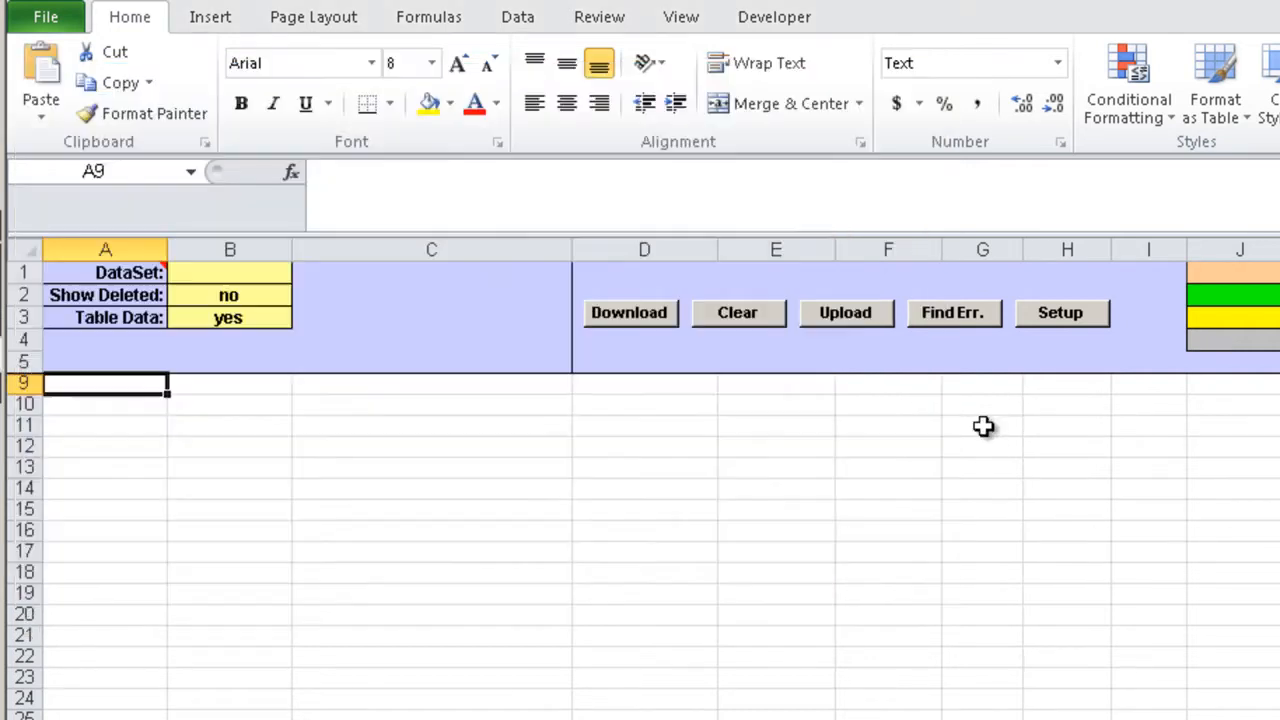
{"action": "left_click", "coordinate": [252, 319]}
{"action": "left_click", "coordinate": [227, 277]}
{"action": "type", "text": "MIL"}
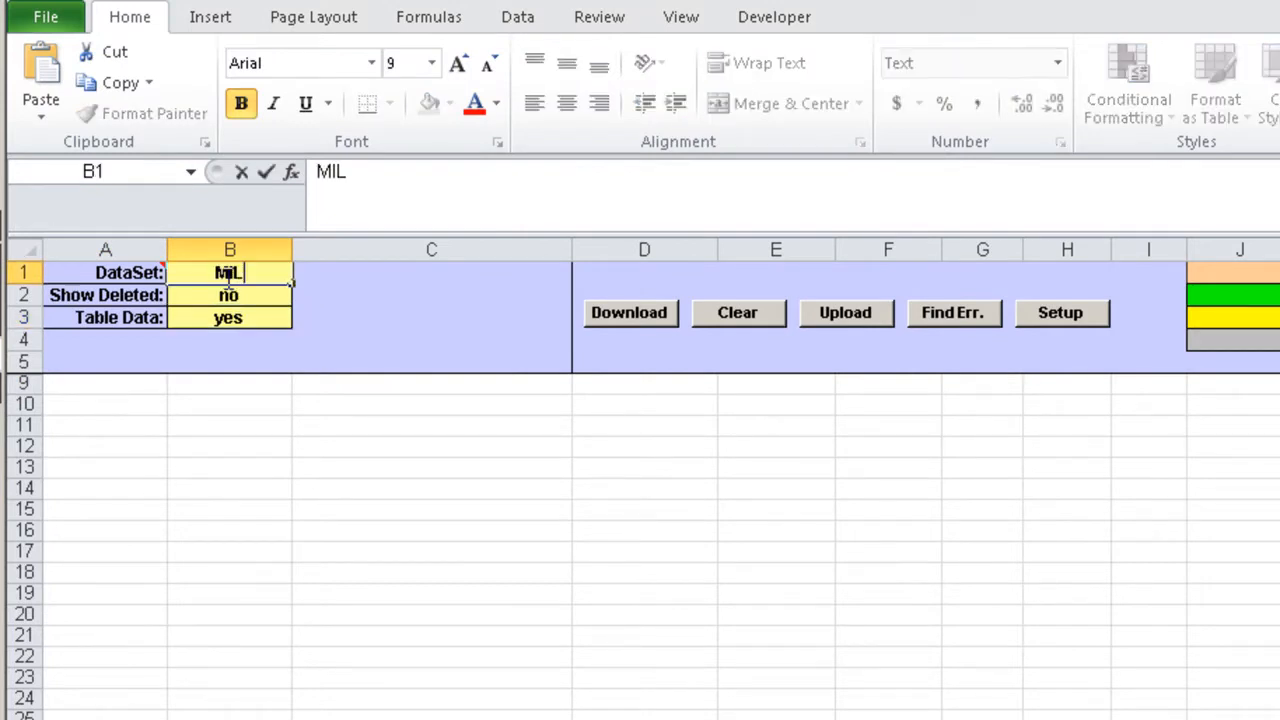
{"action": "key", "text": "Return"}
{"action": "left_click", "coordinate": [227, 277]}
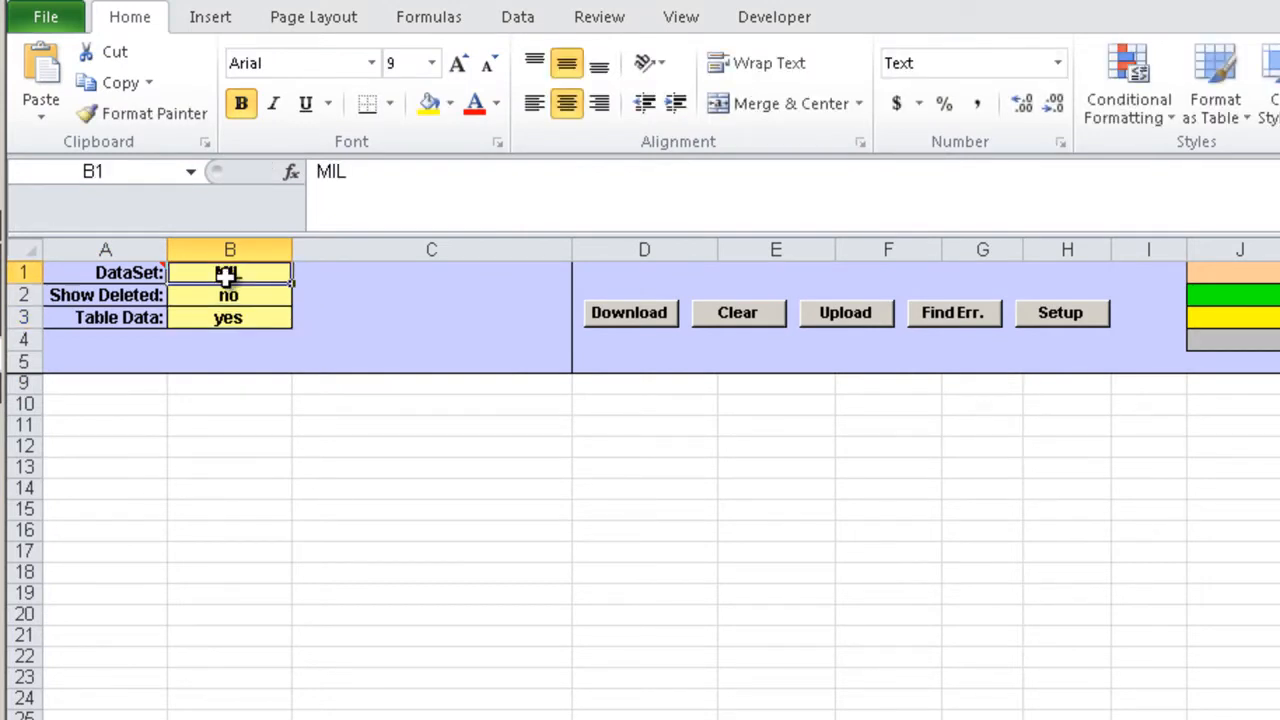
{"action": "type", "text": "MILK"}
{"action": "key", "text": "Return"}
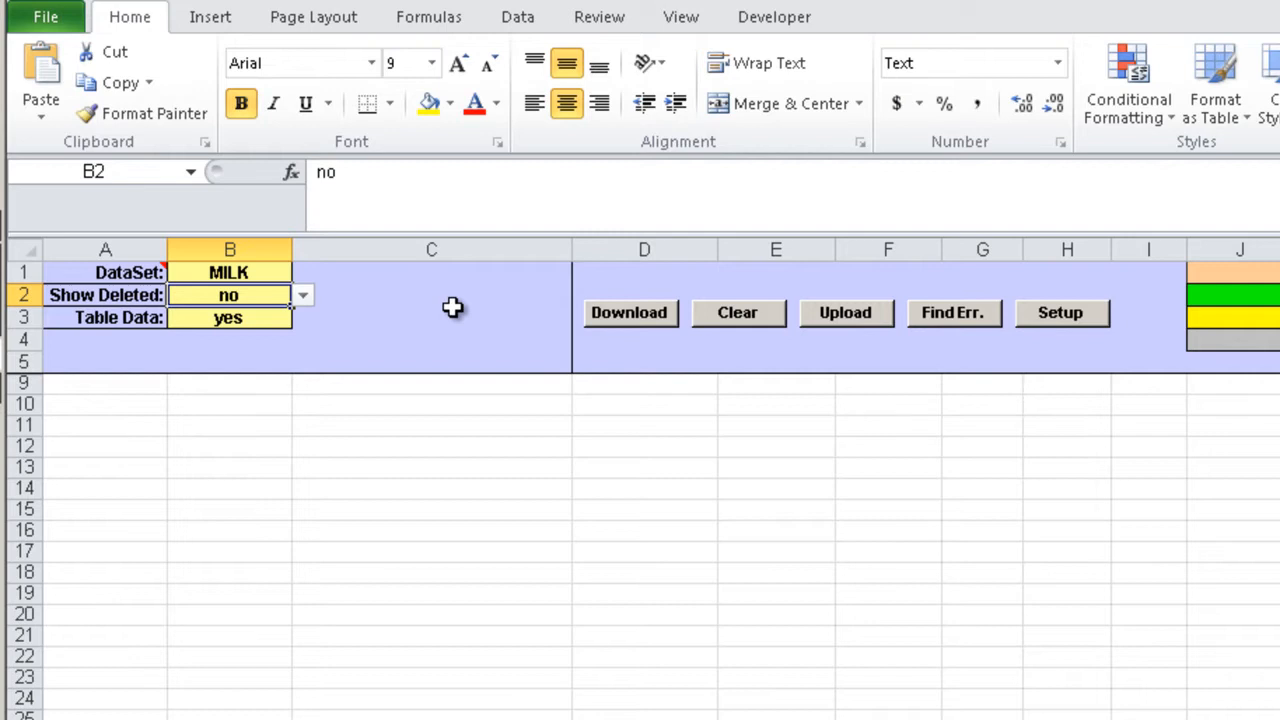
Step: Download the MILK dataset into the worksheet, logging in to QAD with user ID mfg and the account password
{"action": "left_click", "coordinate": [615, 312]}
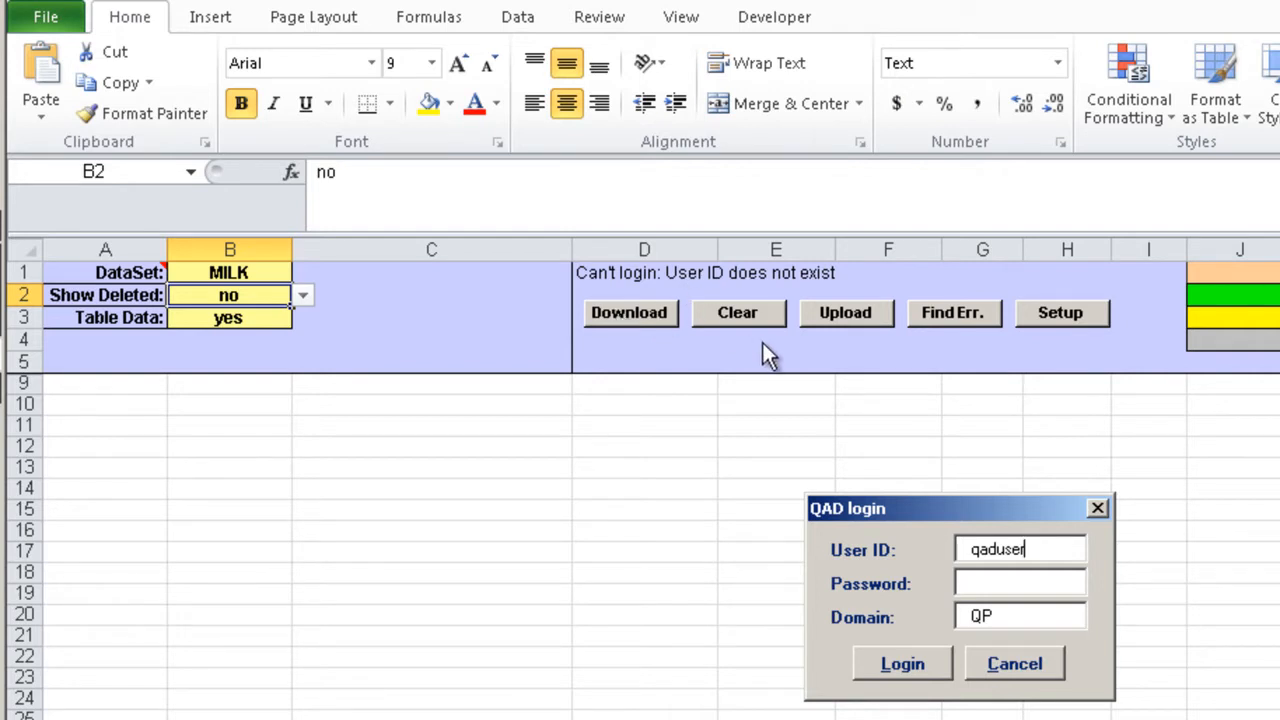
{"action": "left_click_drag", "start_coordinate": [1040, 549], "coordinate": [763, 563]}
{"action": "type", "text": "mfg"}
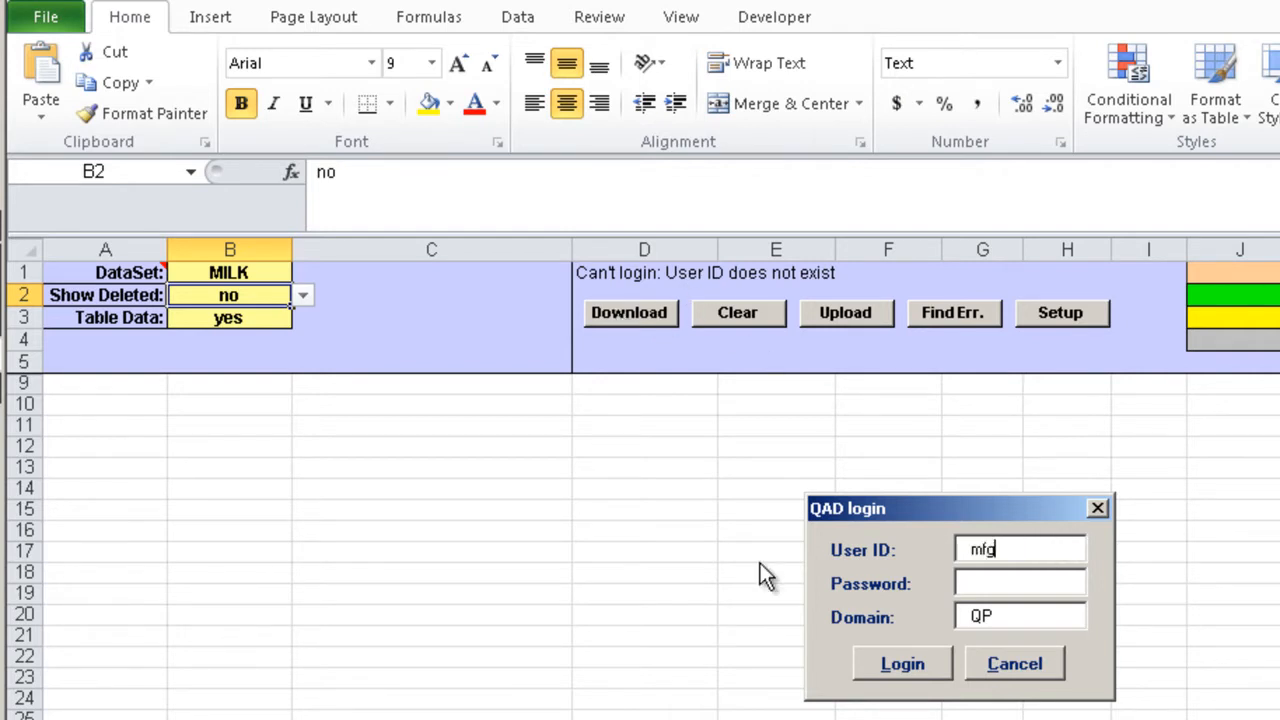
{"action": "key", "text": "Tab"}
{"action": "type", "text": "*******"}
{"action": "key", "text": "Return"}
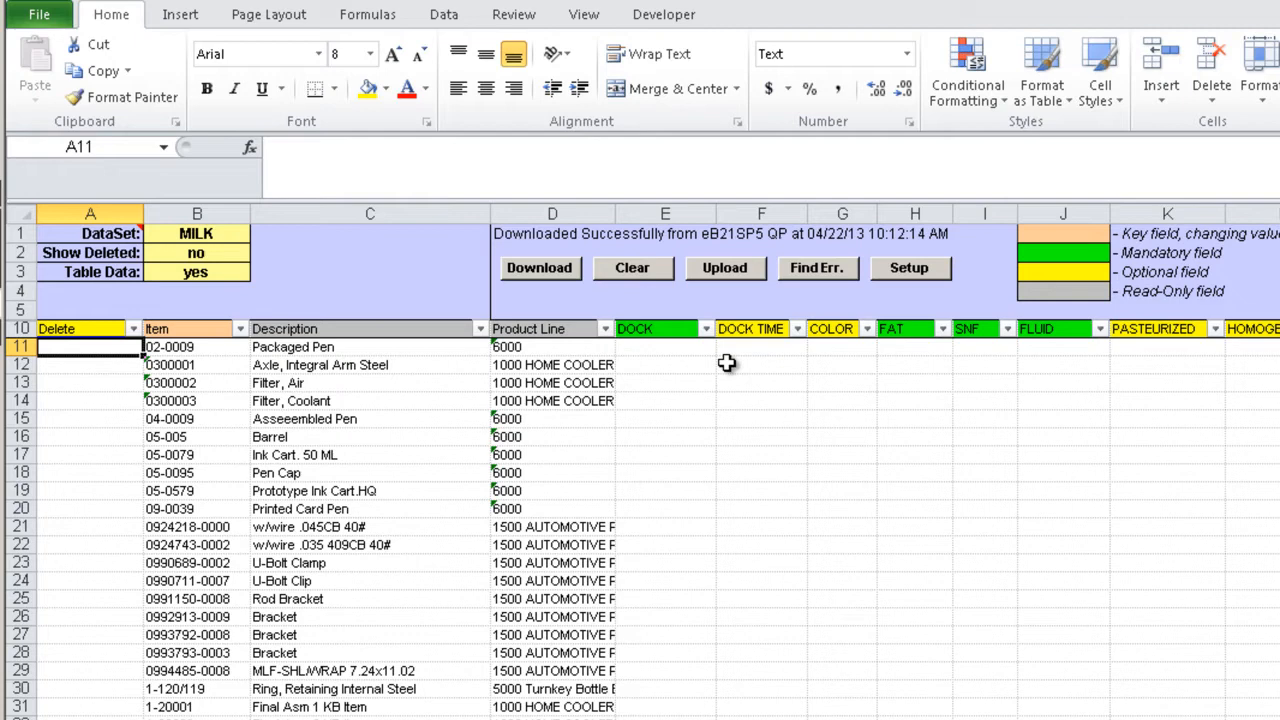
Step: Enter the DOCK values WRONG, STD and BULK for the first three items in E11:E13
{"action": "left_click", "coordinate": [676, 355]}
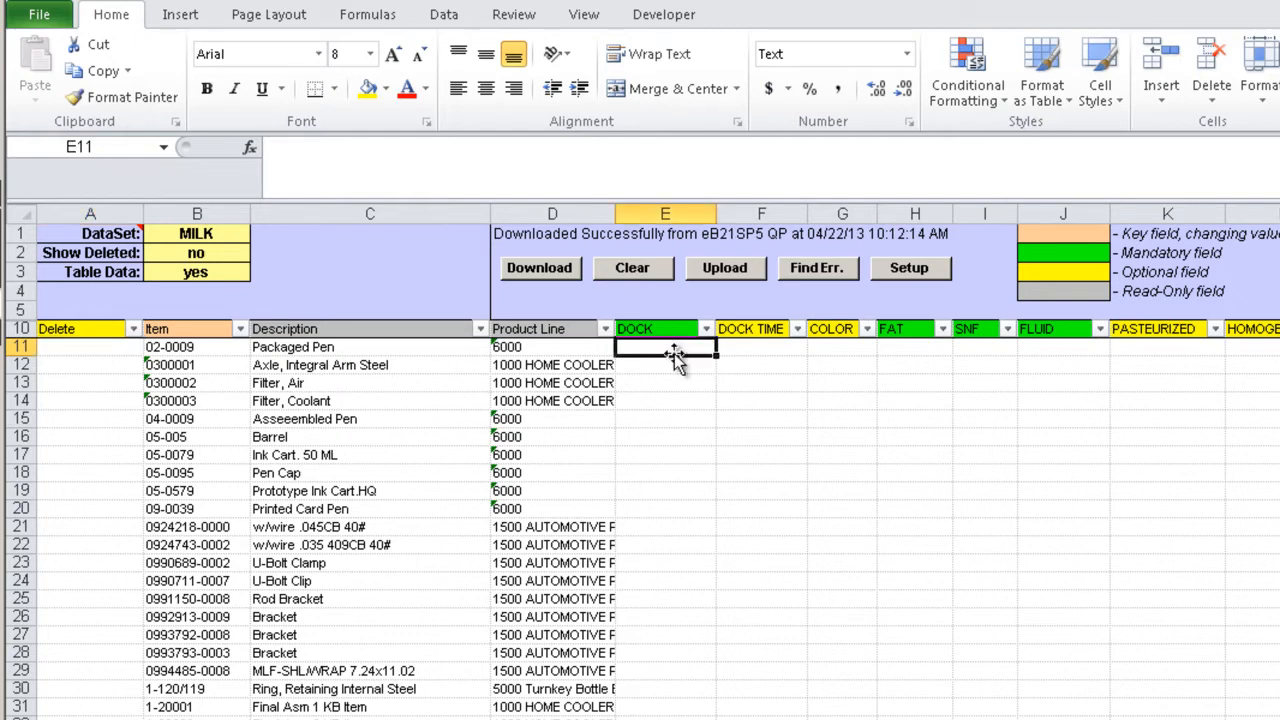
{"action": "type", "text": "WRONG"}
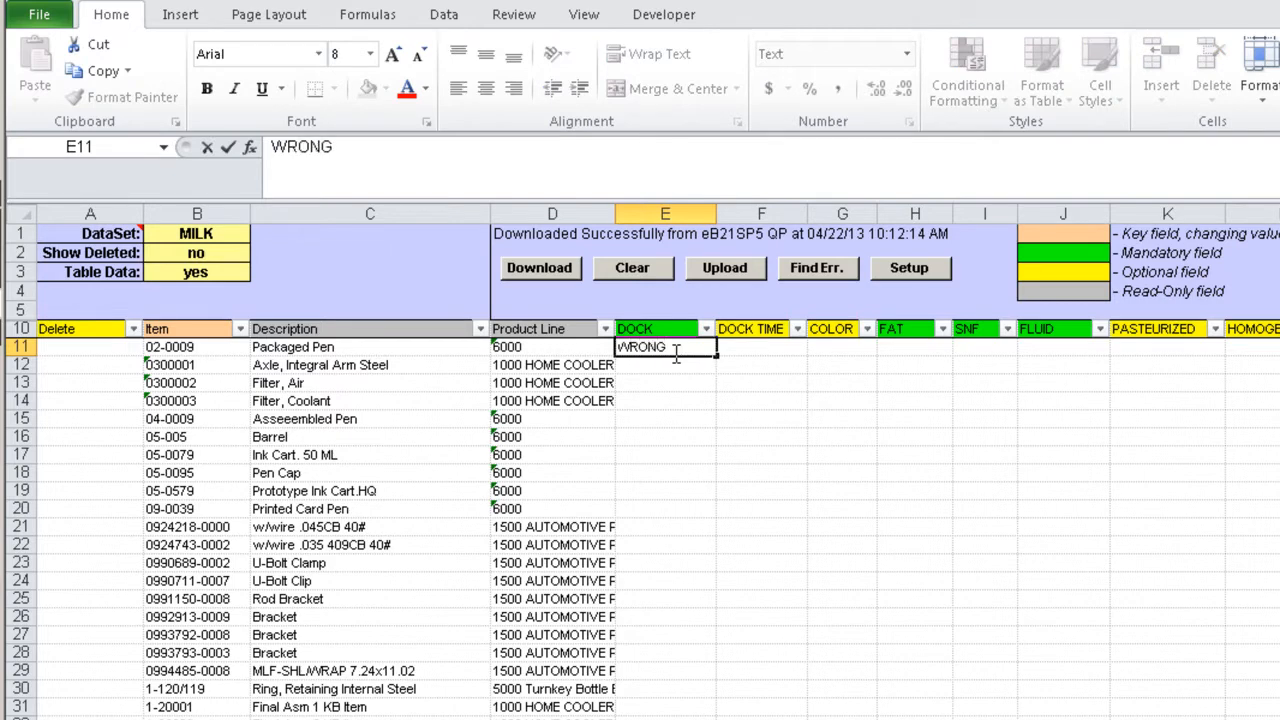
{"action": "key", "text": "Return"}
{"action": "type", "text": "STD"}
{"action": "key", "text": "Return"}
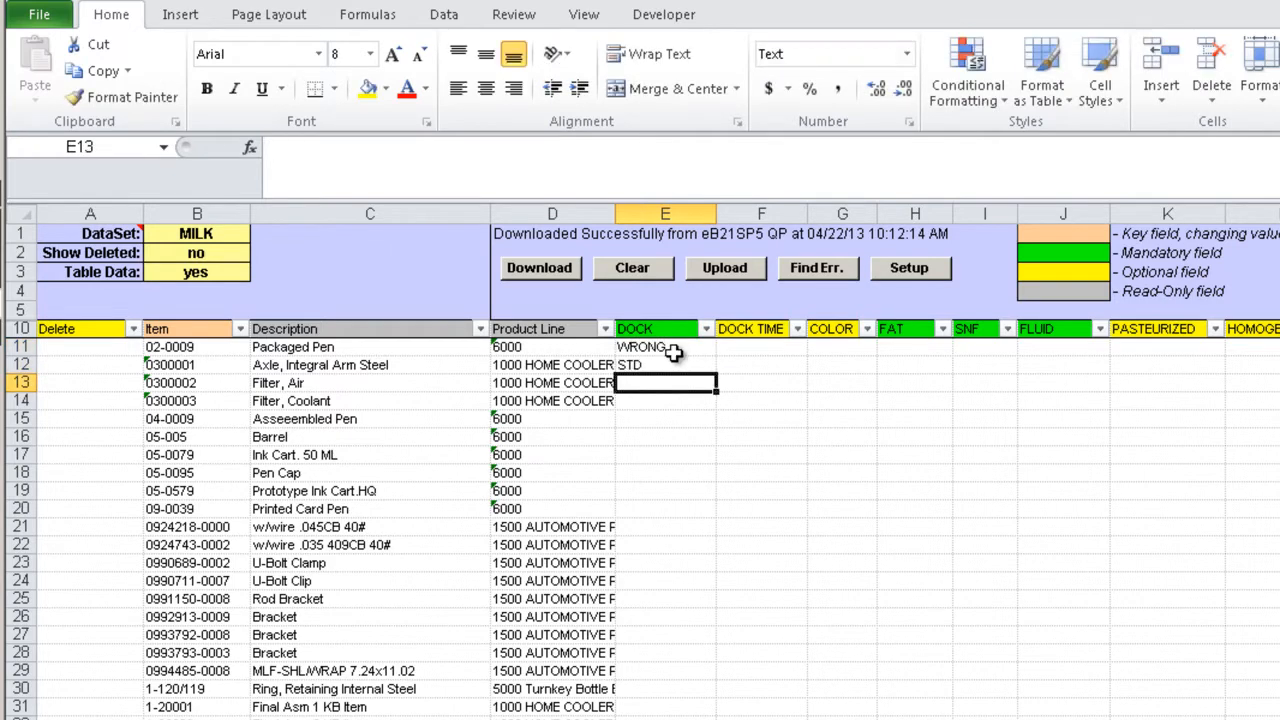
{"action": "type", "text": "BULK"}
{"action": "key", "text": "Up"}
Step: Enter DOCK TIME 25:45 and COLOR RED for item 02-0009 in row 11
{"action": "key", "text": "Right"}
{"action": "key", "text": "Right"}
{"action": "key", "text": "Up"}
{"action": "key", "text": "Left"}
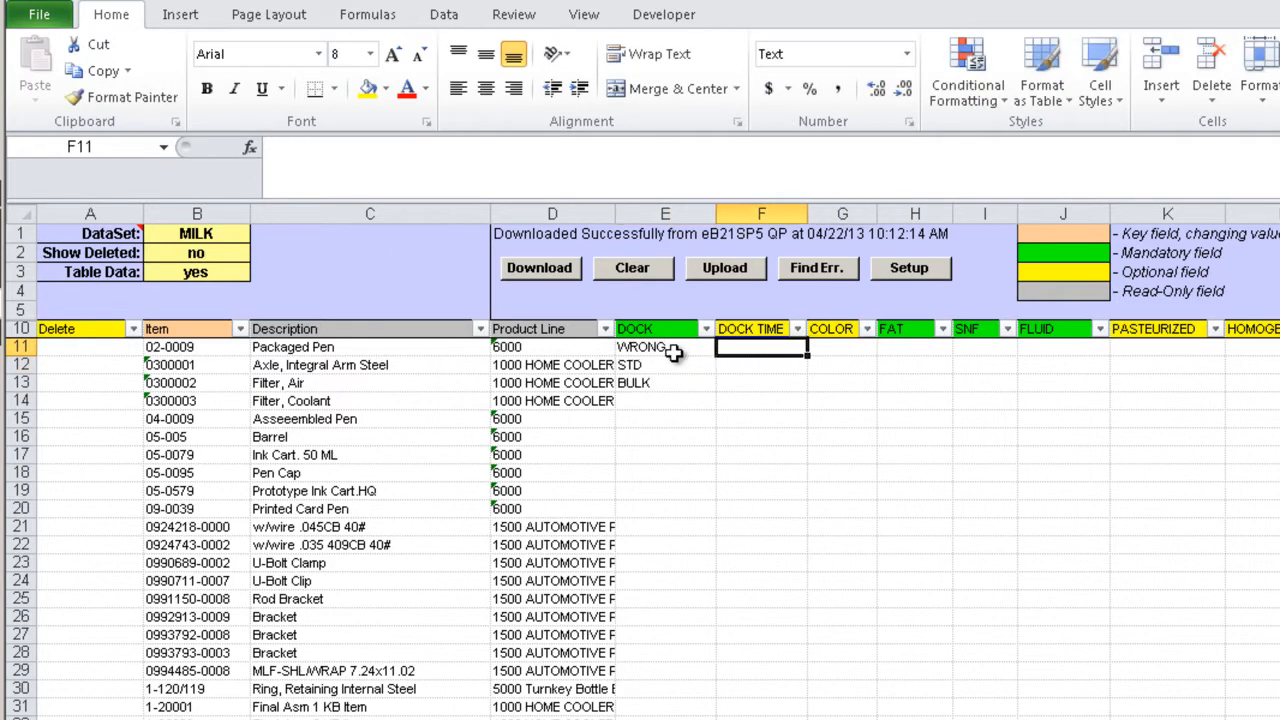
{"action": "type", "text": "25:"}
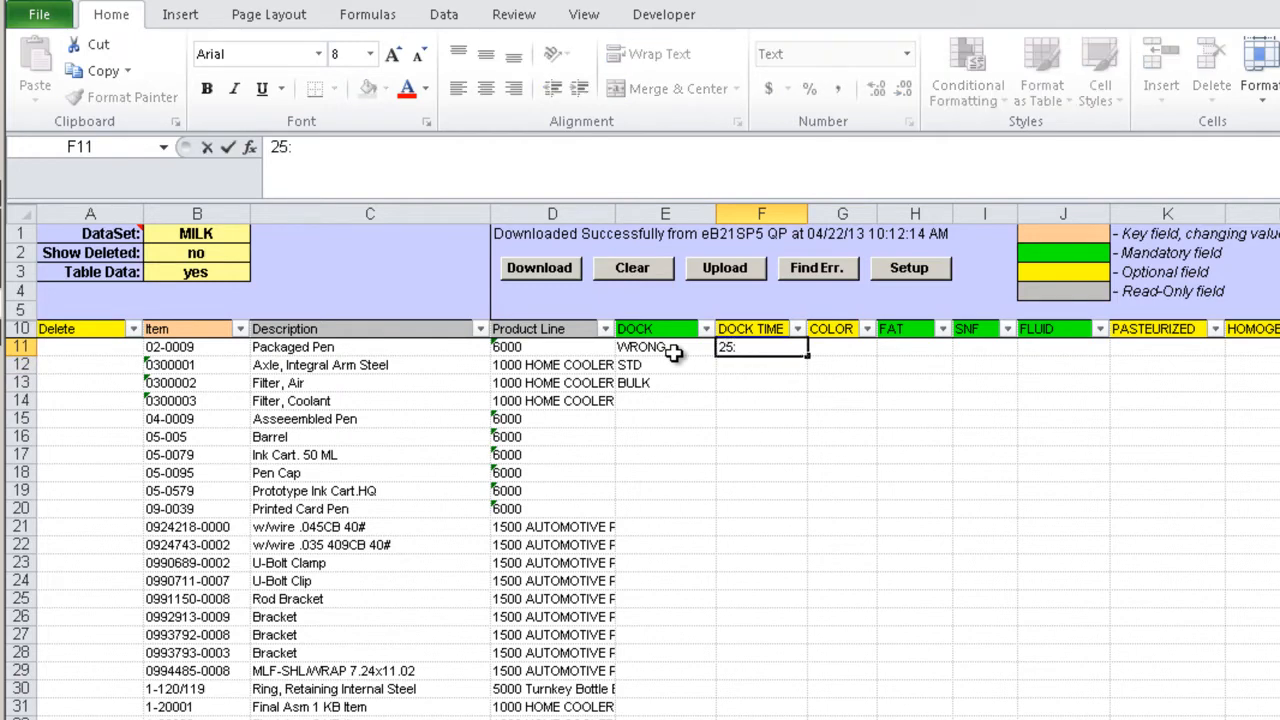
{"action": "type", "text": "45"}
{"action": "key", "text": "Tab"}
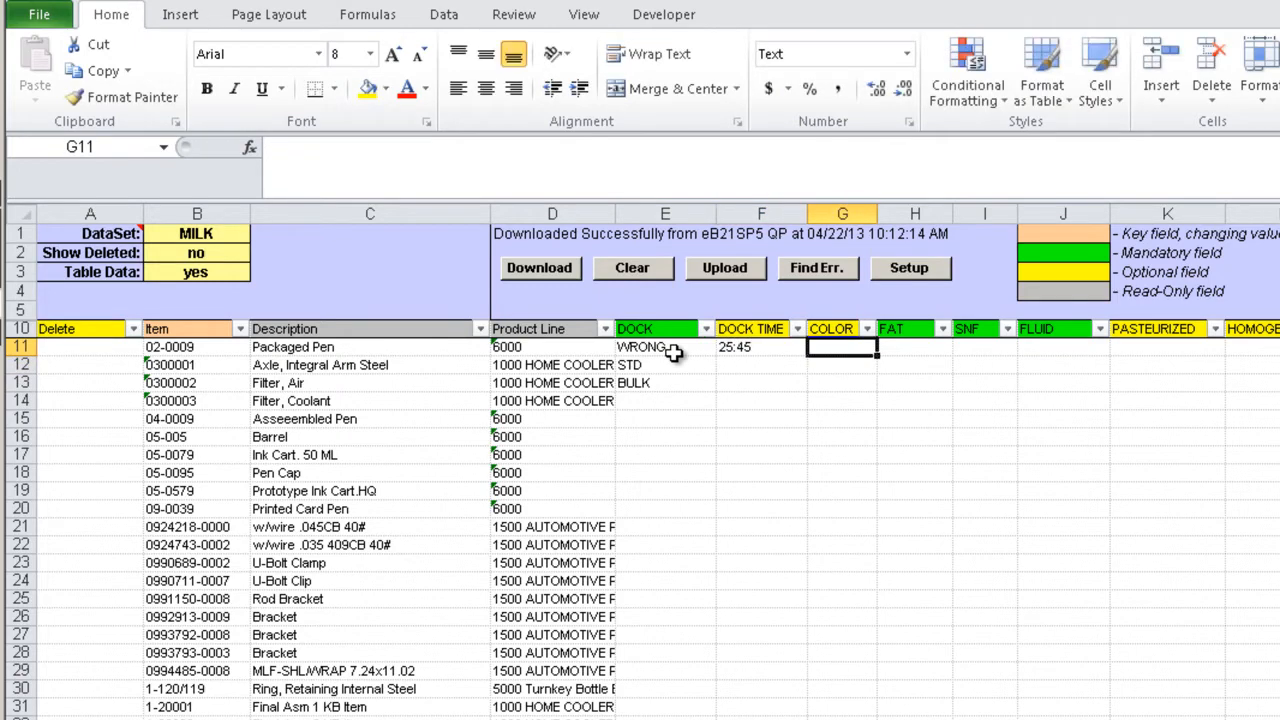
{"action": "type", "text": "RED"}
{"action": "key", "text": "Return"}
Step: Enter DOCK TIME 1:23 for item 0300001 and 12:34 for item 0300002
{"action": "type", "text": "1:34"}
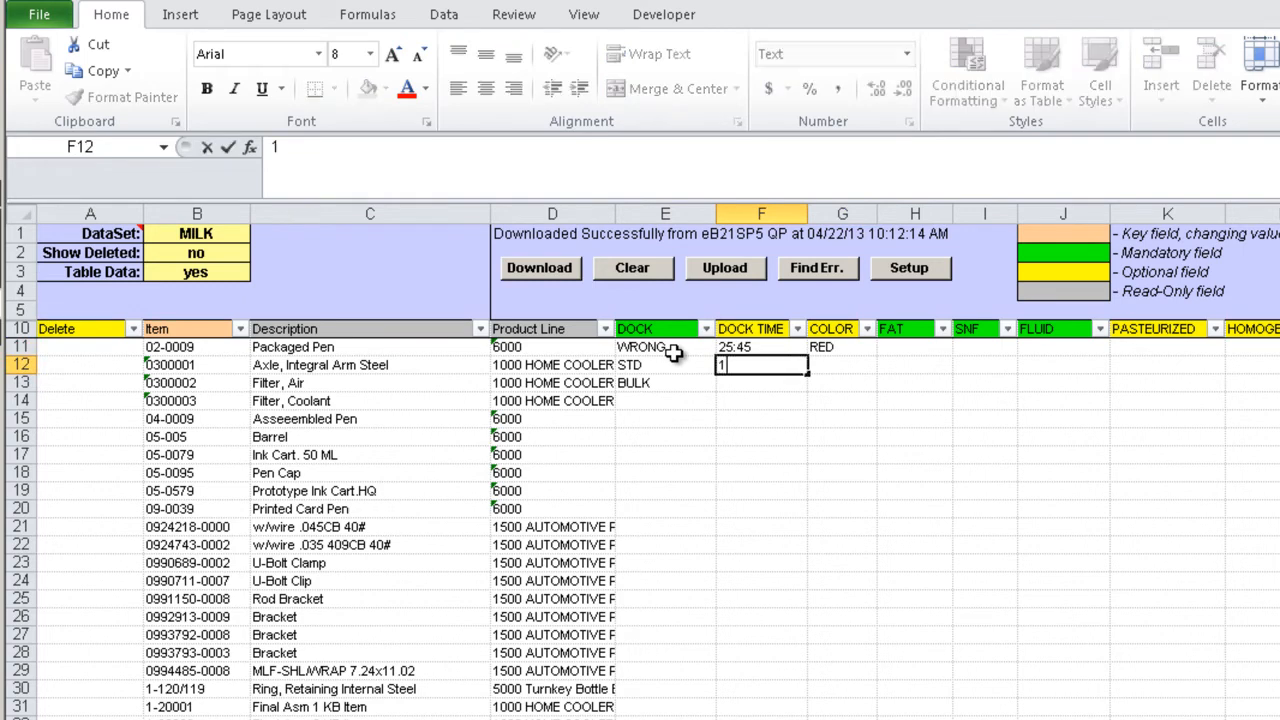
{"action": "key", "text": "BackSpace"}
{"action": "key", "text": "BackSpace"}
{"action": "type", "text": "23"}
{"action": "key", "text": "Return"}
{"action": "type", "text": "12:34"}
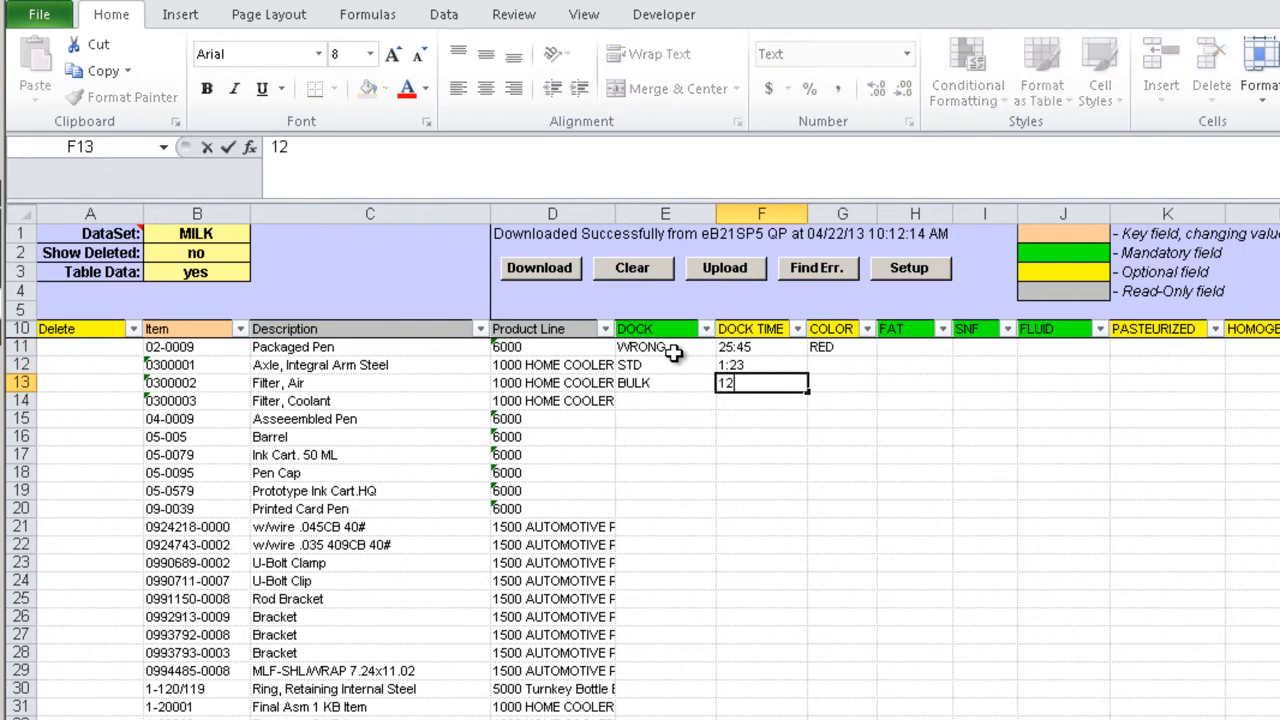
{"action": "key", "text": "Tab"}
Step: Enter FAT 1, SNF 1 and FLUID 101 for item 02-0009 in row 11
{"action": "key", "text": "Tab"}
{"action": "key", "text": "Up"}
{"action": "key", "text": "Up"}
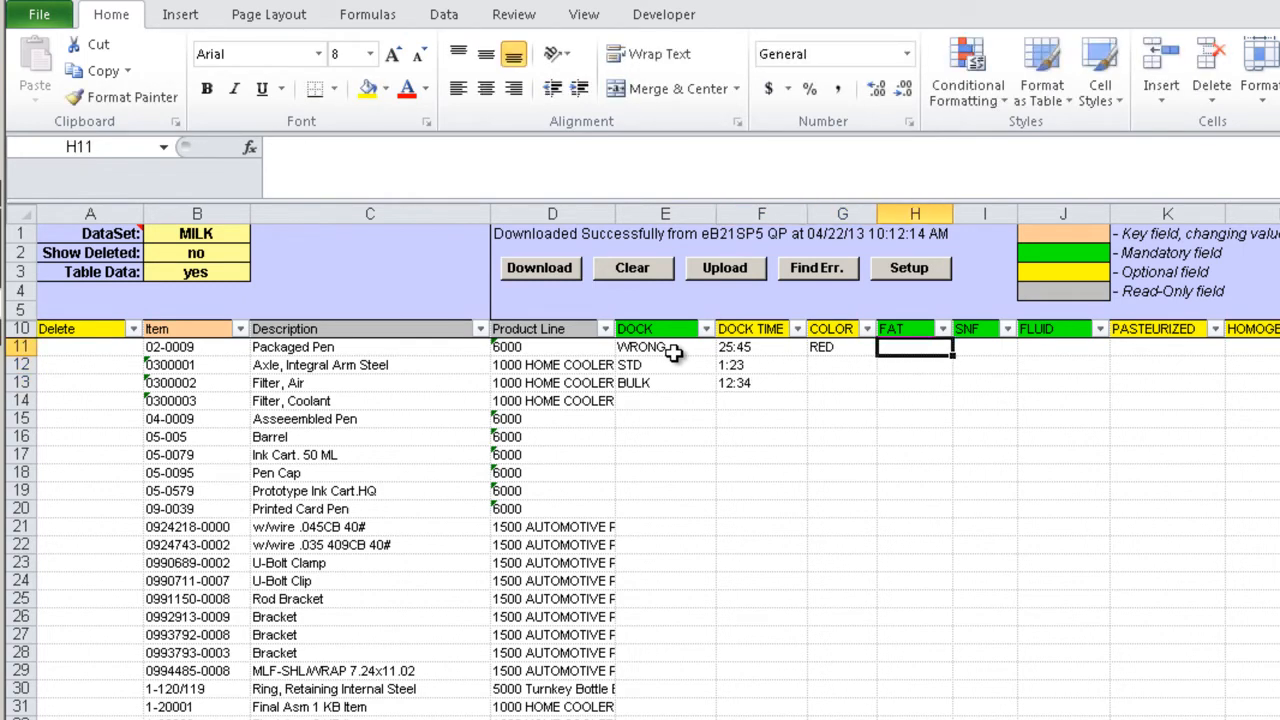
{"action": "type", "text": "1"}
{"action": "key", "text": "Tab"}
{"action": "type", "text": "1"}
{"action": "key", "text": "Tab"}
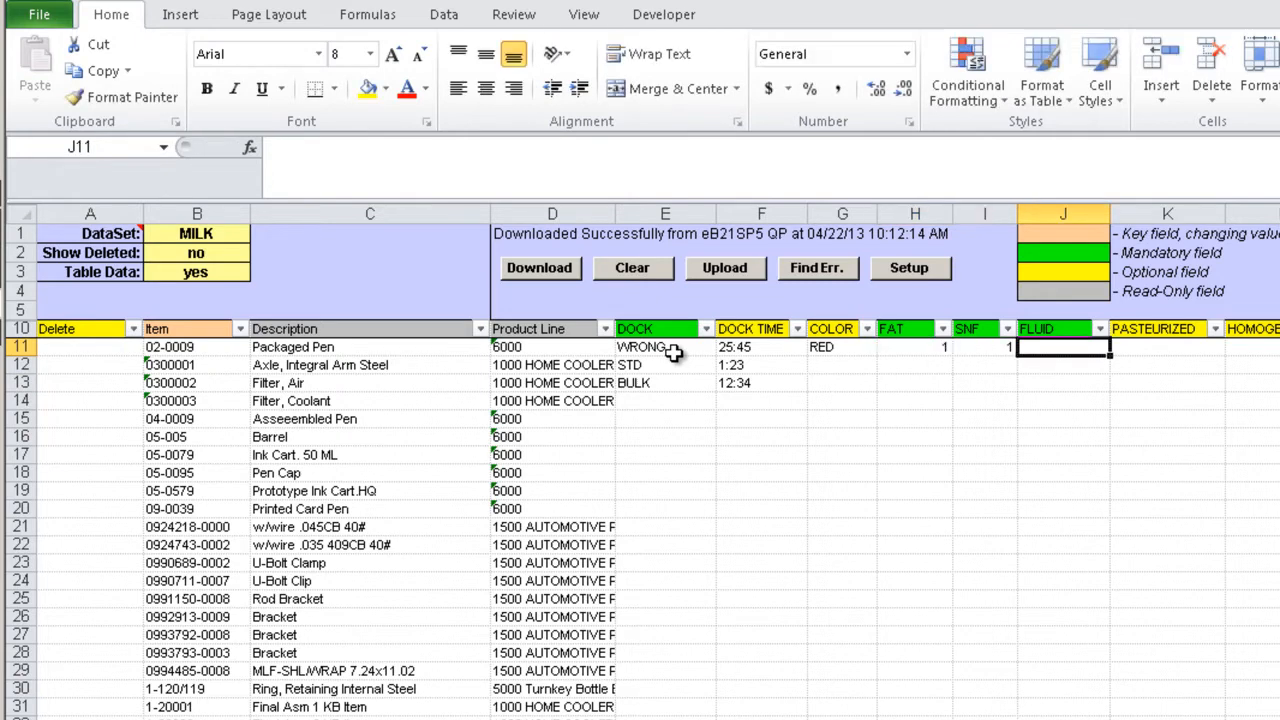
{"action": "type", "text": "101"}
Step: Enter FAT 2, SNF 3 and FLUID 1 for item 0300001 in row 12
{"action": "type", "text": "2"}
{"action": "key", "text": "Tab"}
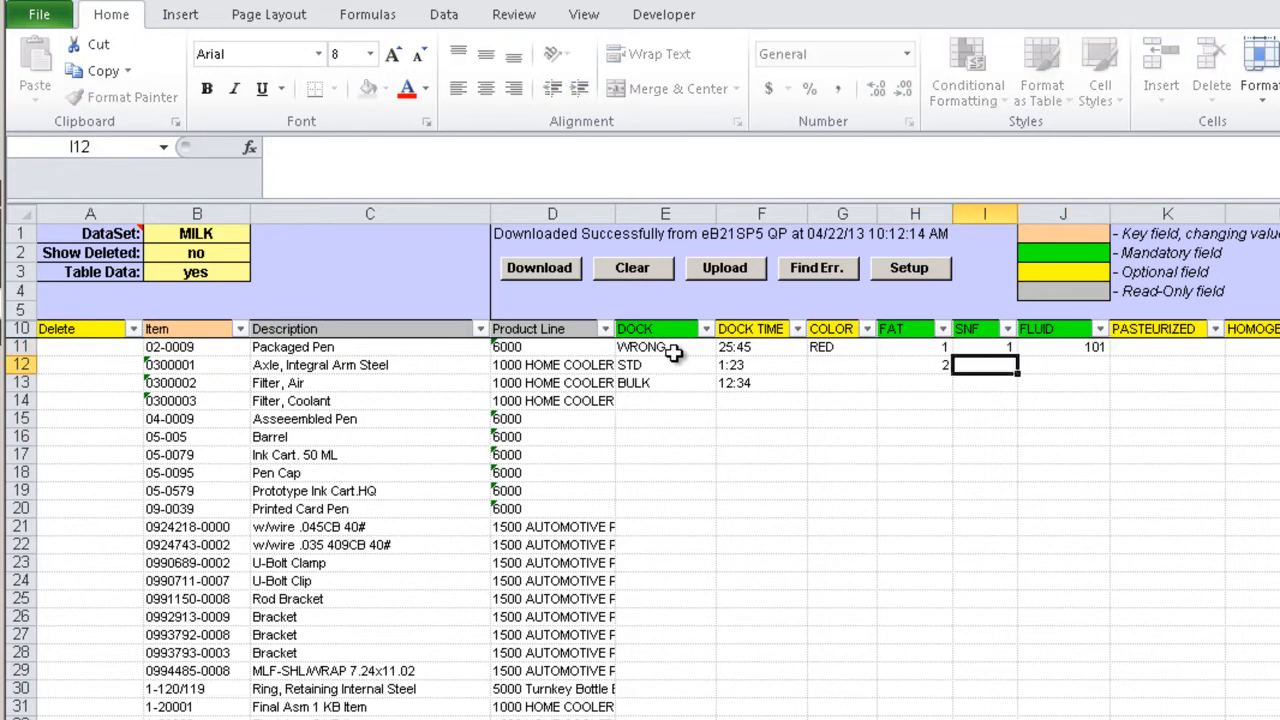
{"action": "type", "text": "3"}
{"action": "key", "text": "Tab"}
{"action": "type", "text": "1"}
{"action": "key", "text": "Return"}
Step: Enter FAT 101, SNF 2 and FLUID 3 for item 0300002 in row 13
{"action": "key", "text": "Left"}
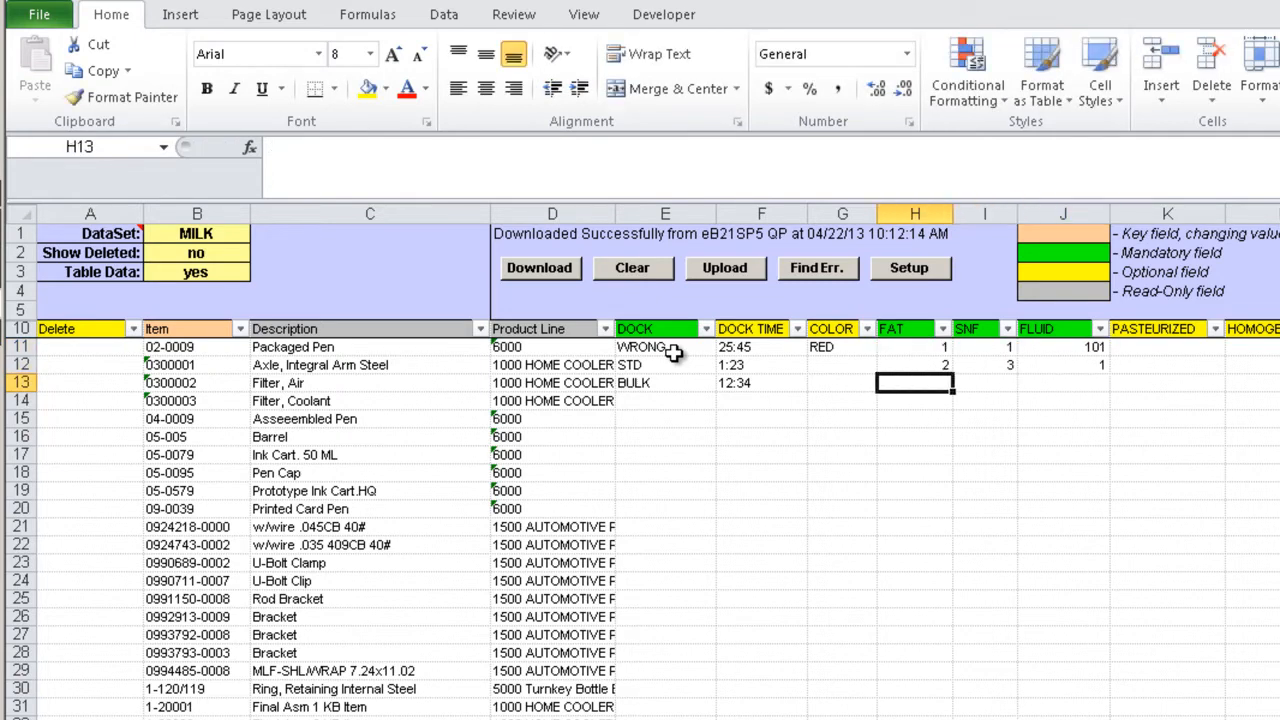
{"action": "type", "text": "101"}
{"action": "key", "text": "Tab"}
{"action": "type", "text": "2"}
{"action": "key", "text": "Tab"}
{"action": "type", "text": "3"}
{"action": "key", "text": "Tab"}
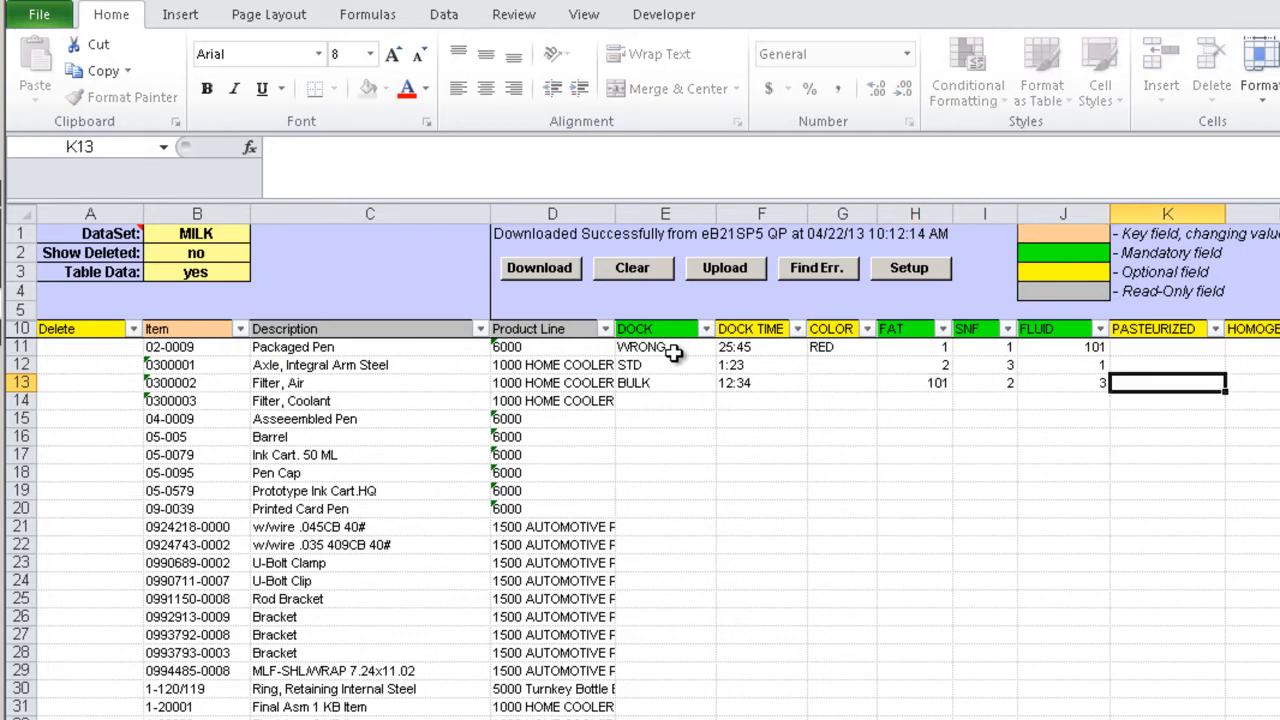
Step: Fill PASTEURIZED with yess for item 02-0009, no for item 0300001 and PASTEURIZED for item 0300002
{"action": "key", "text": "Up"}
{"action": "key", "text": "Up"}
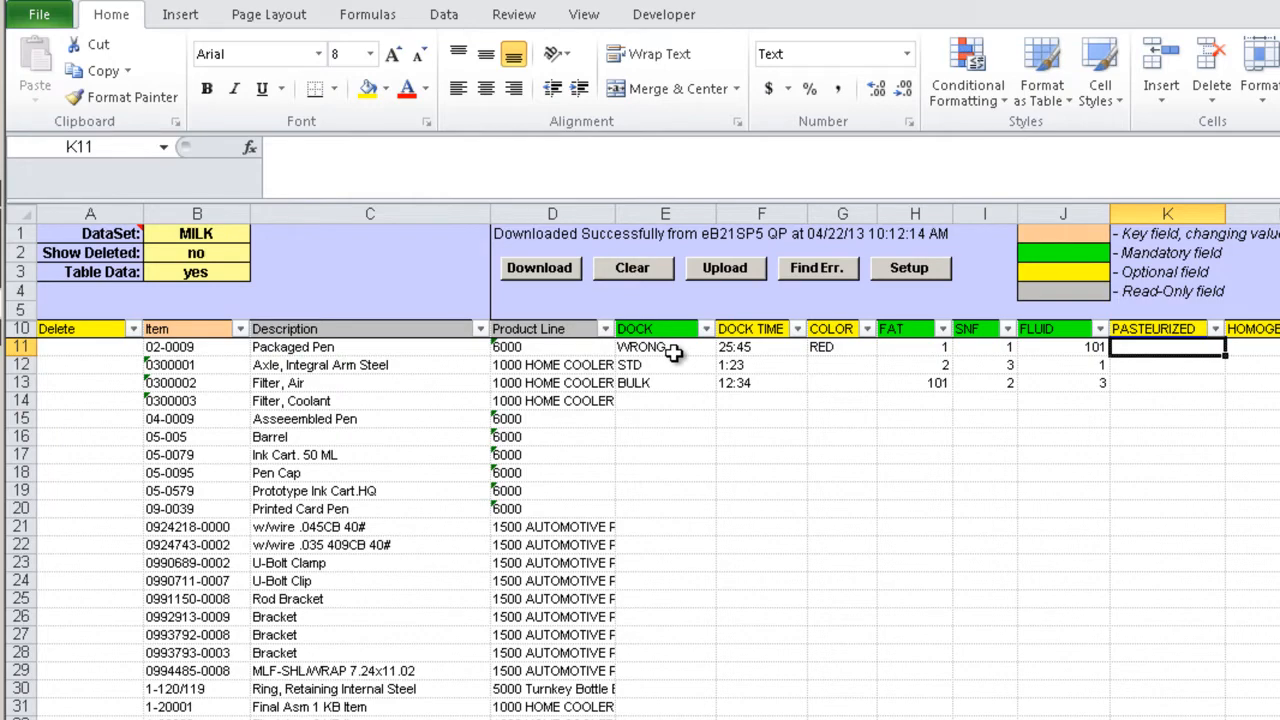
{"action": "type", "text": "yess"}
{"action": "key", "text": "Return"}
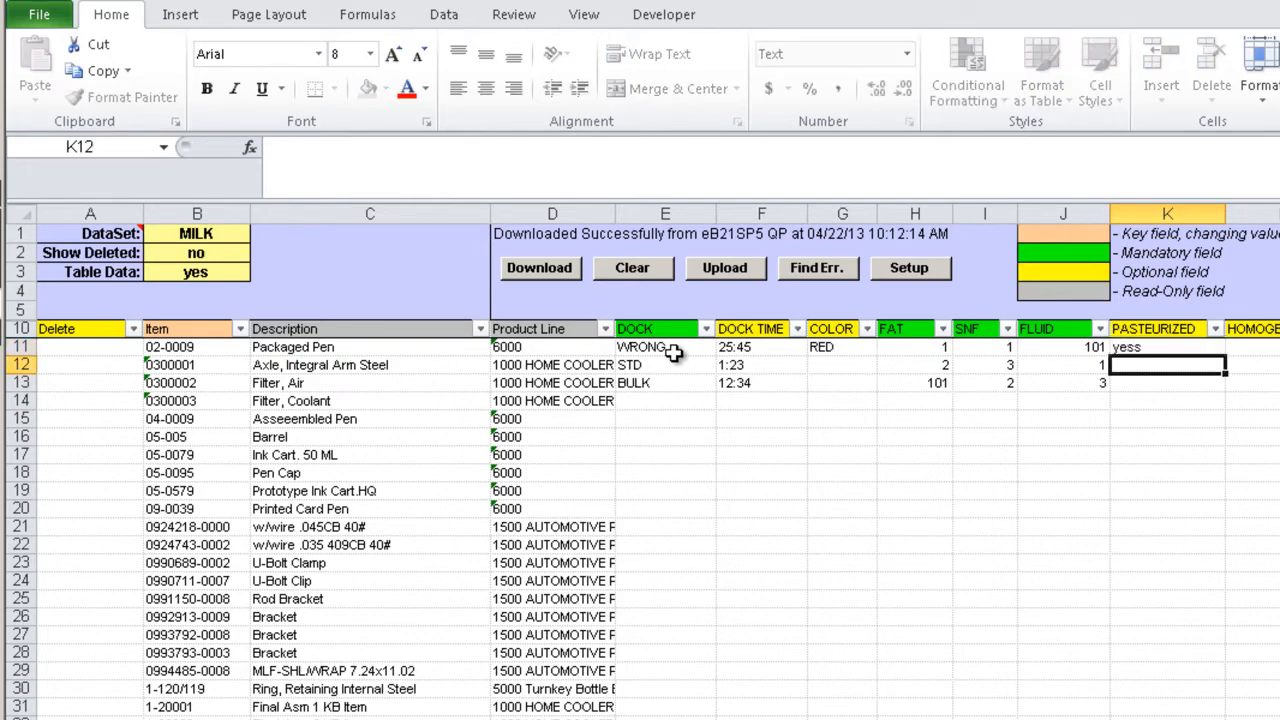
{"action": "type", "text": "no"}
{"action": "key", "text": "Return"}
{"action": "type", "text": "paste"}
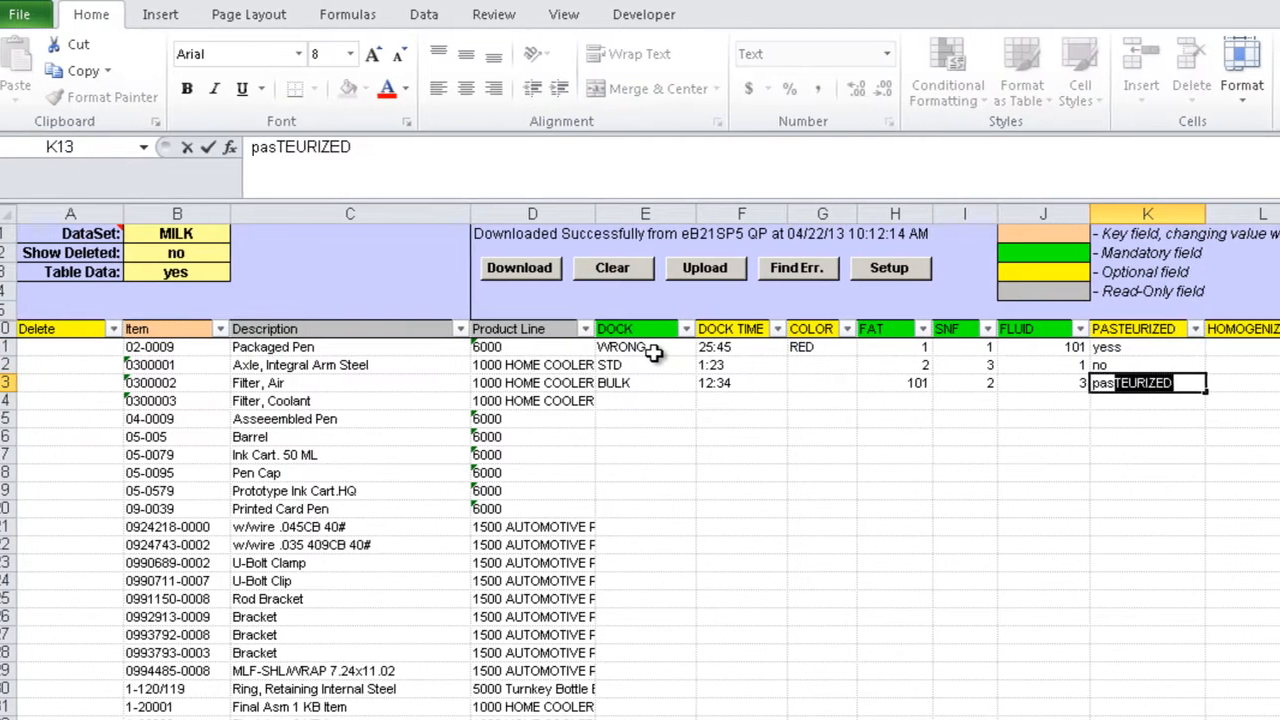
{"action": "key", "text": "Tab"}
Step: Fill HOMOGENIZED with HOMOGENIZED for item 02-0009 and no for items 0300001 and 0300002
{"action": "key", "text": "Up"}
{"action": "key", "text": "Up"}
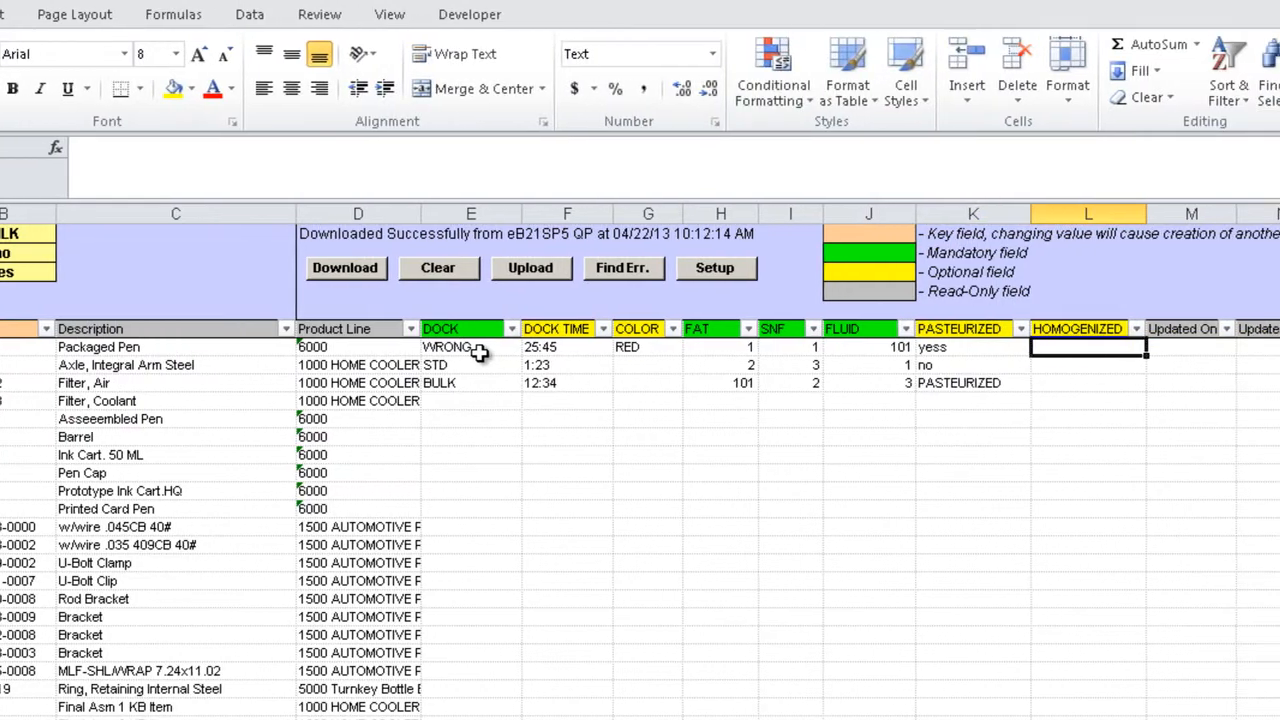
{"action": "type", "text": "hoh"}
{"action": "key", "text": "BackSpace"}
{"action": "type", "text": "m"}
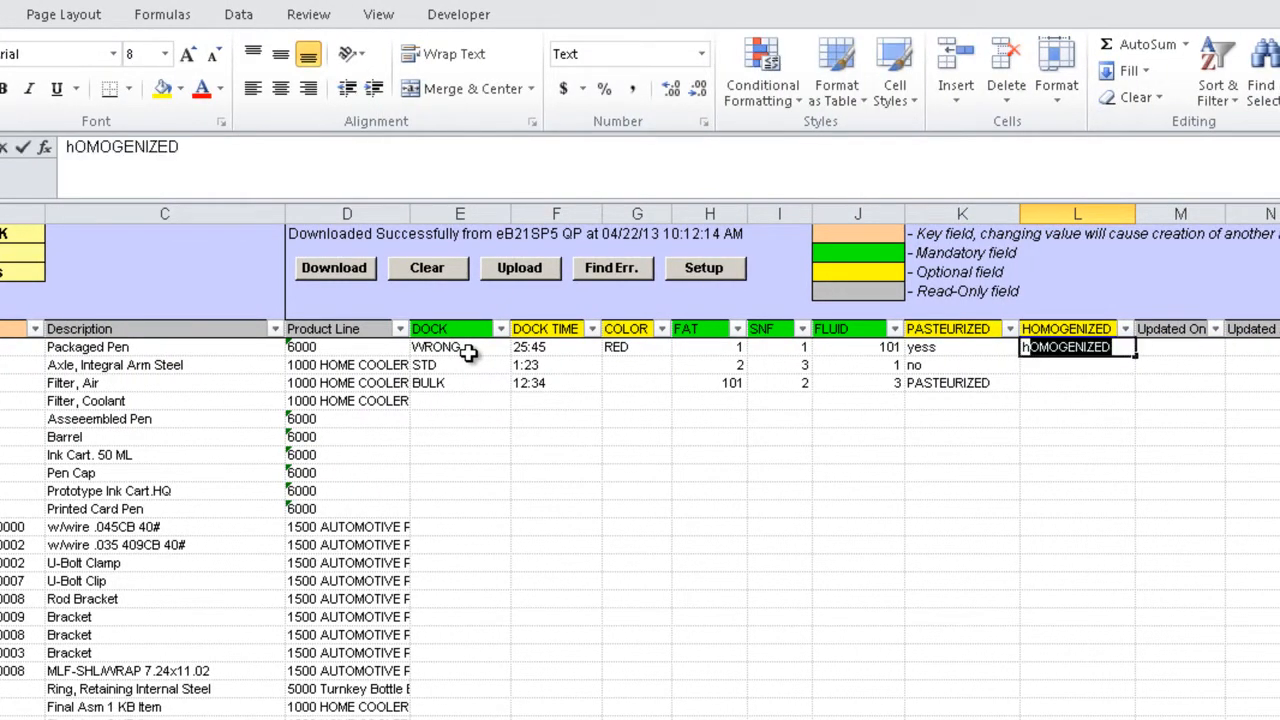
{"action": "key", "text": "Return"}
{"action": "type", "text": "no"}
{"action": "key", "text": "Return"}
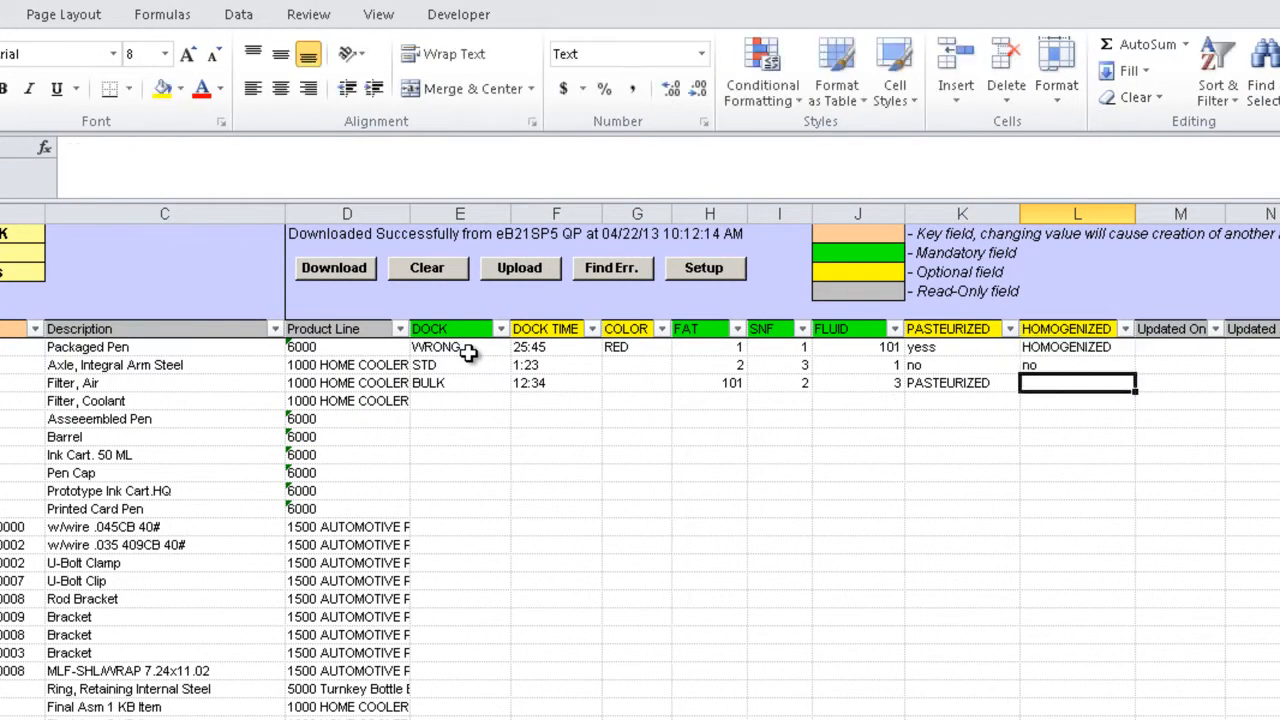
{"action": "type", "text": "no"}
{"action": "key", "text": "Return"}
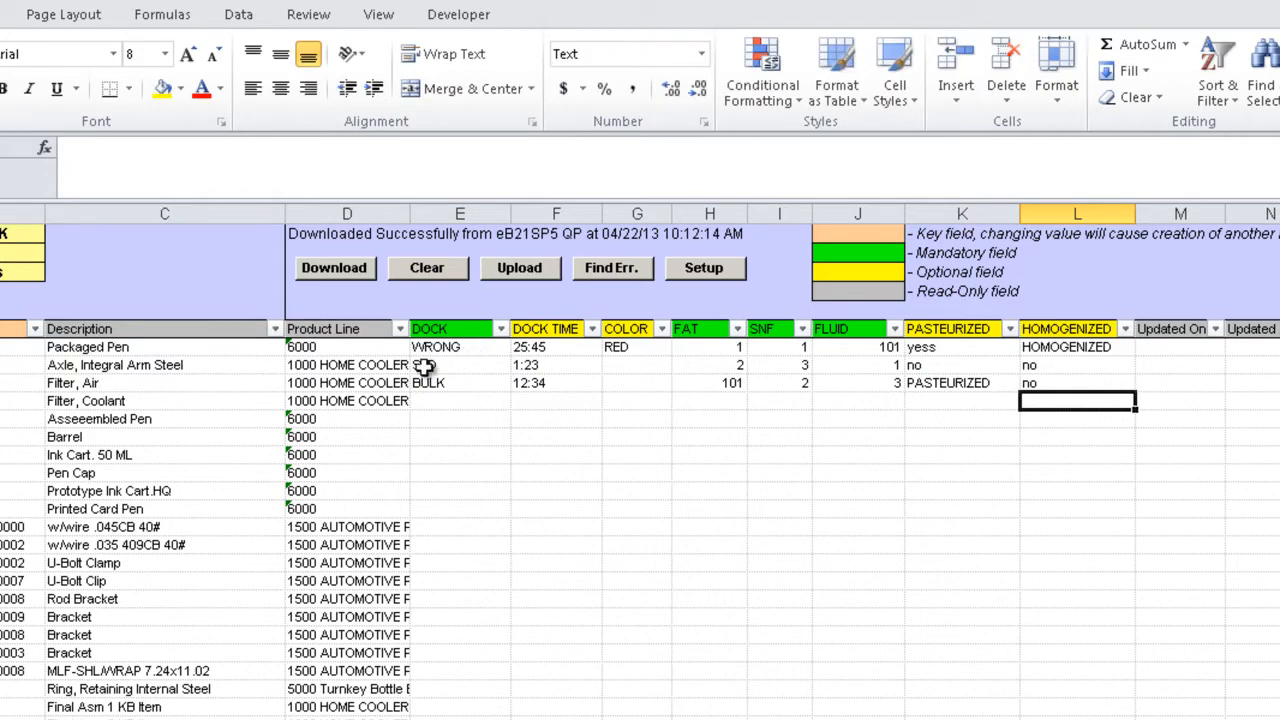
Step: Clear the contents of all item rows from row 15 downward and return to the start of the data
{"action": "left_click", "coordinate": [2, 419]}
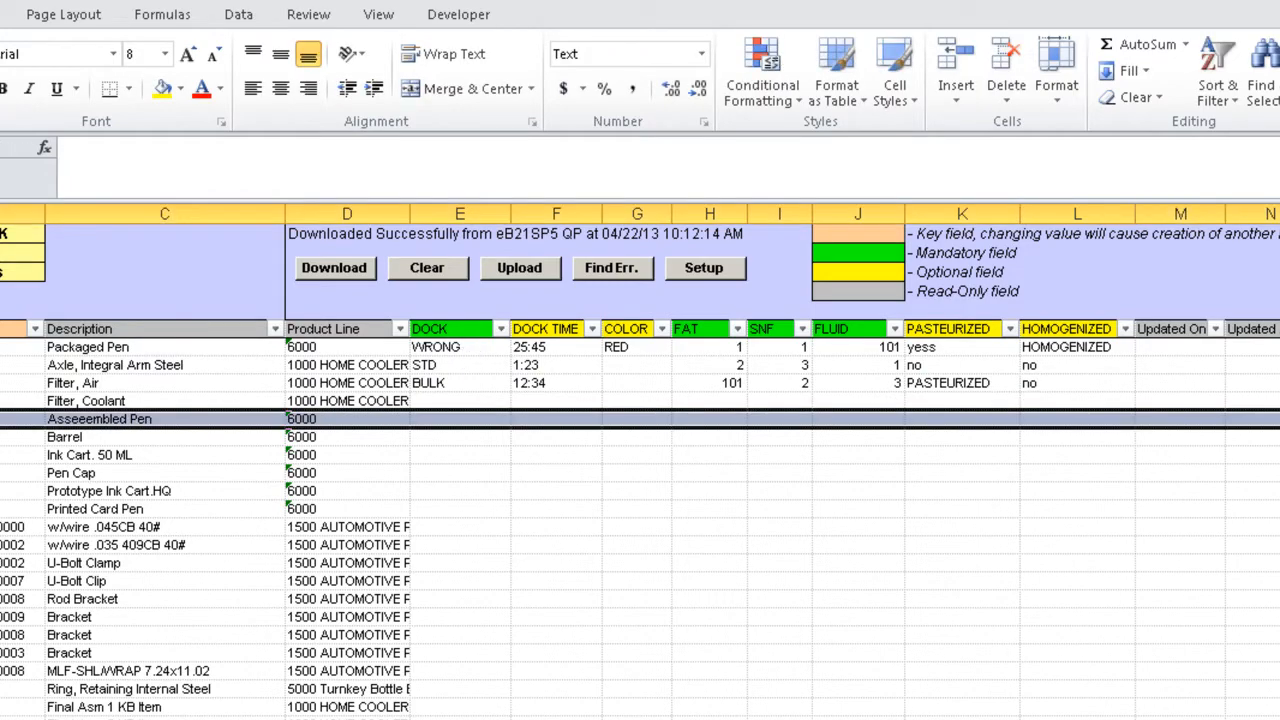
{"action": "key", "text": "ctrl+shift+End"}
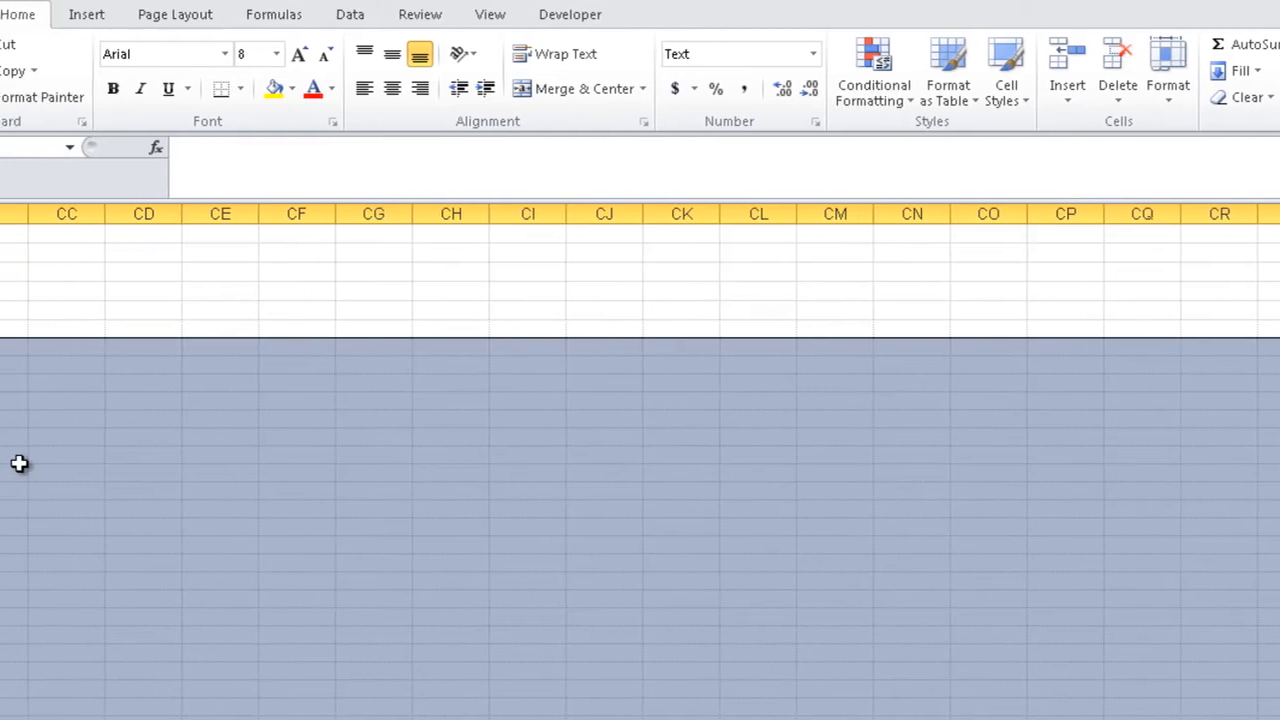
{"action": "key", "text": "Delete"}
{"action": "key", "text": "ctrl+Home"}
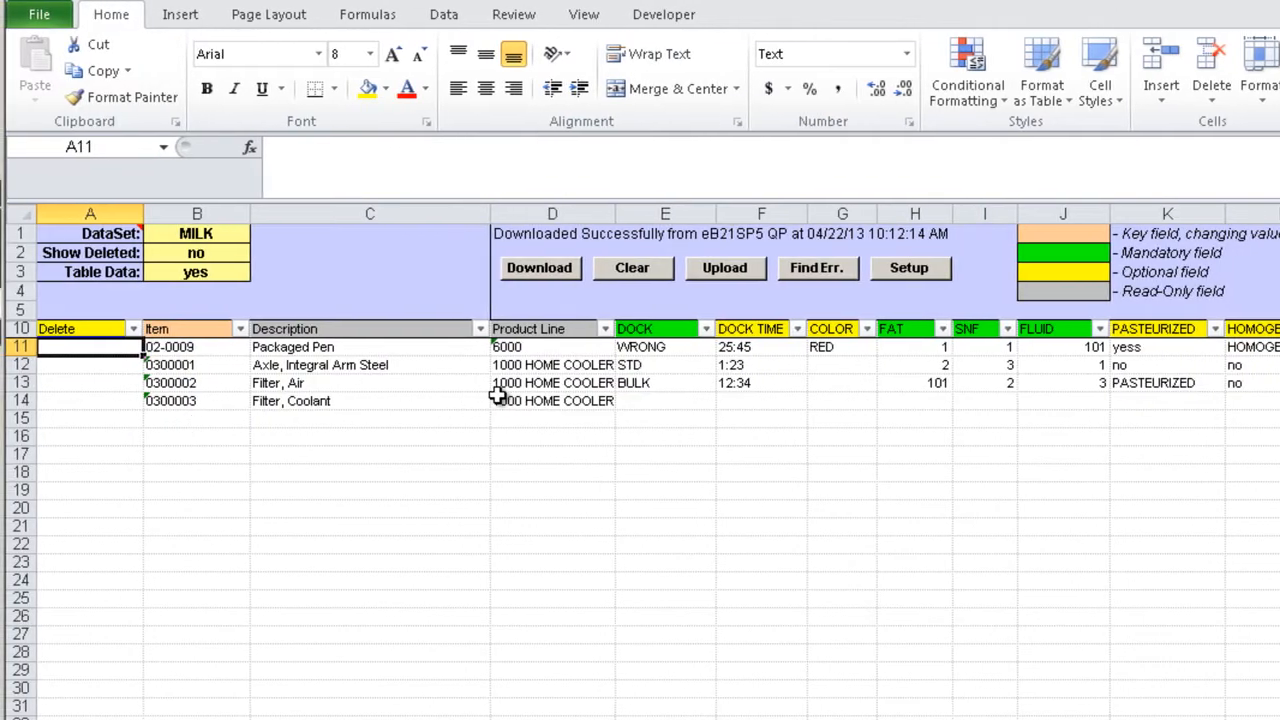
Step: Try to upload the MILK rows to QAD, confirming the update and dismissing the status report
{"action": "left_click", "coordinate": [729, 274]}
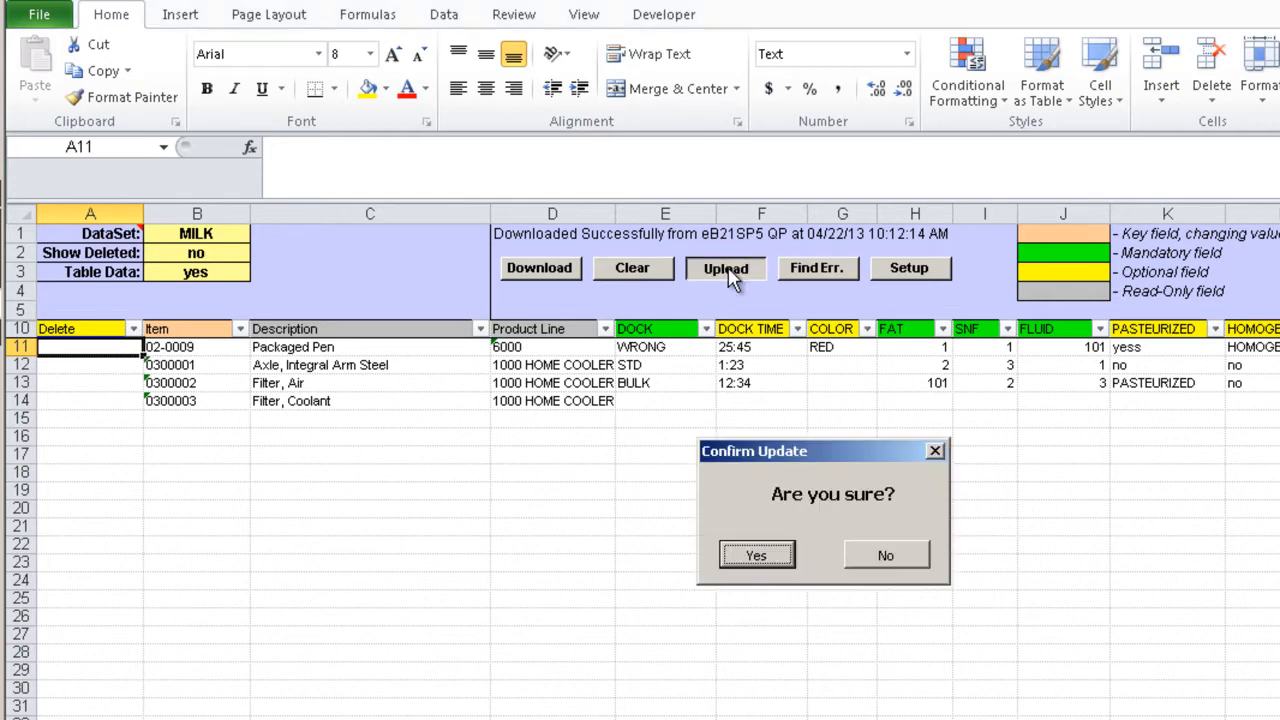
{"action": "left_click", "coordinate": [780, 558]}
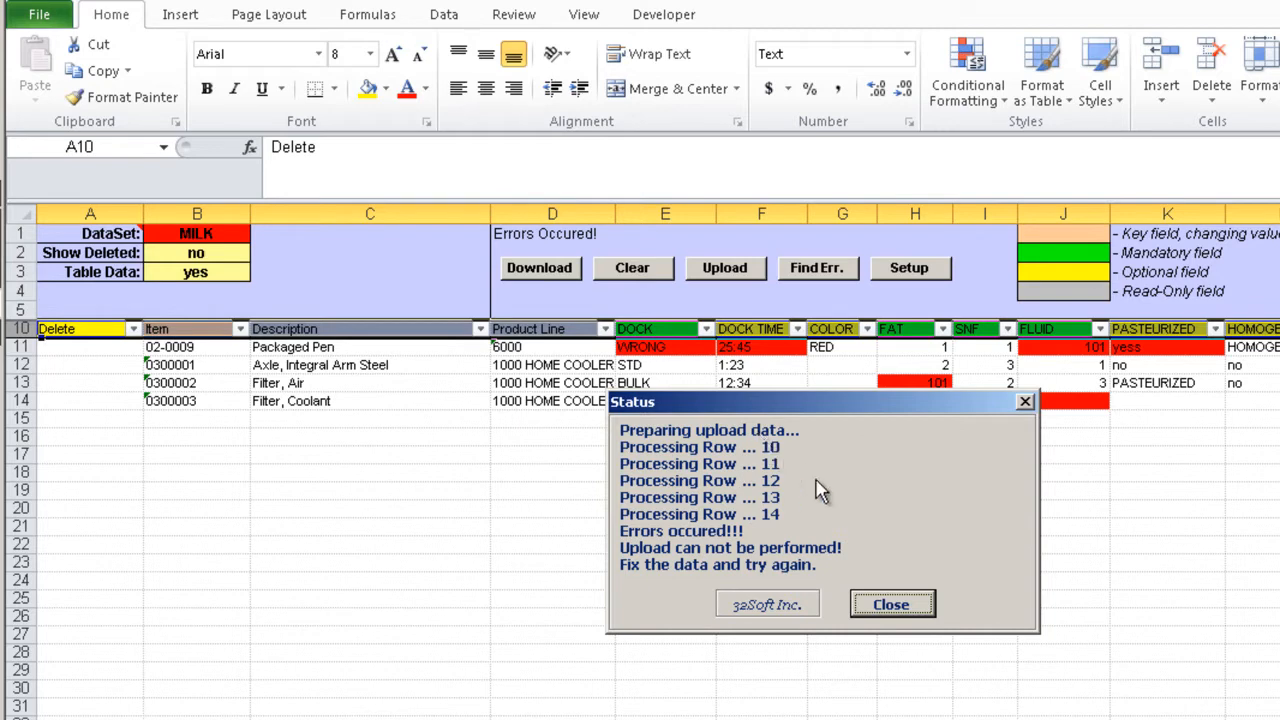
{"action": "left_click", "coordinate": [890, 604]}
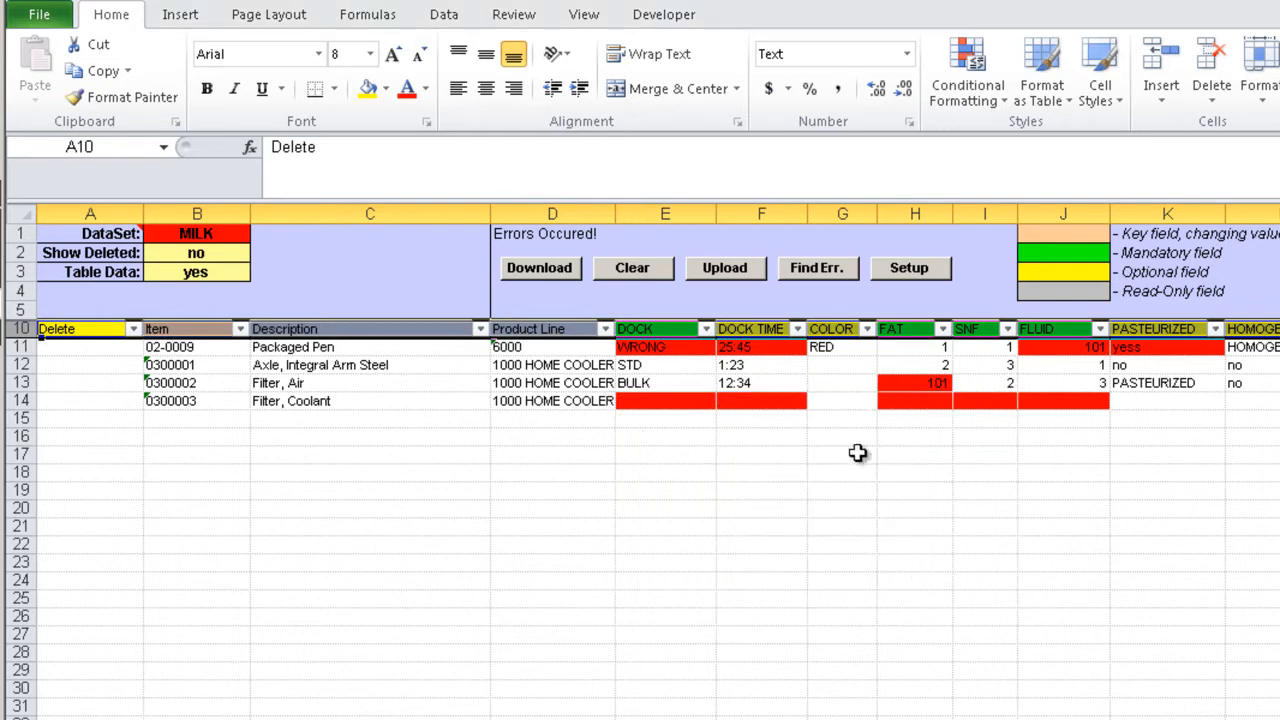
Step: Step through the flagged error cells in row 11, from DOCK to PASTEURIZED
{"action": "left_click", "coordinate": [824, 284]}
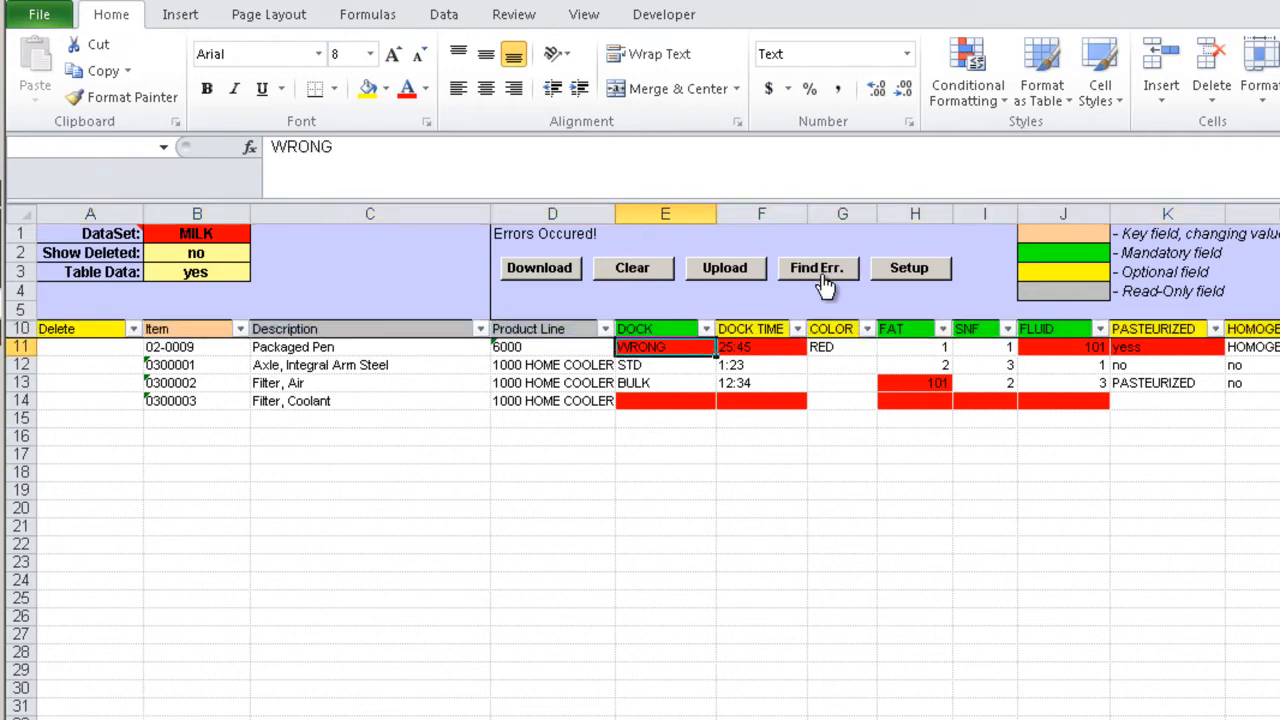
{"action": "left_click", "coordinate": [834, 283]}
{"action": "left_click", "coordinate": [835, 281]}
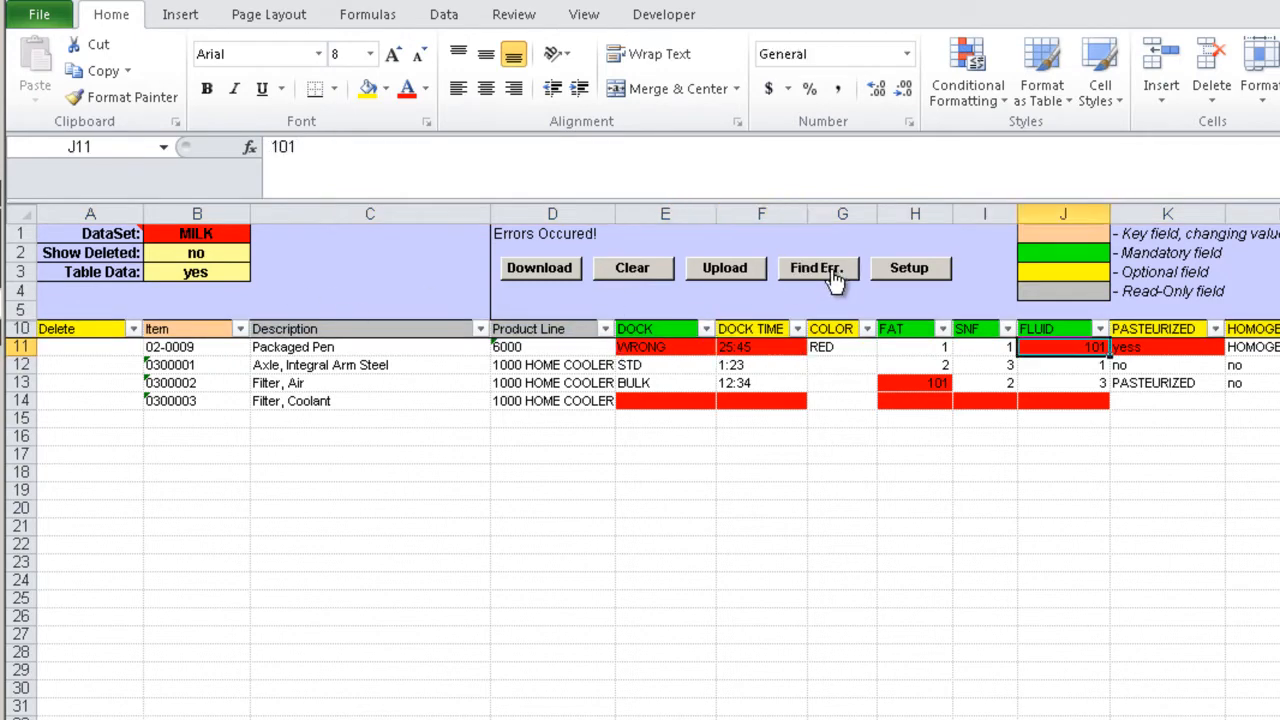
{"action": "left_click", "coordinate": [835, 281]}
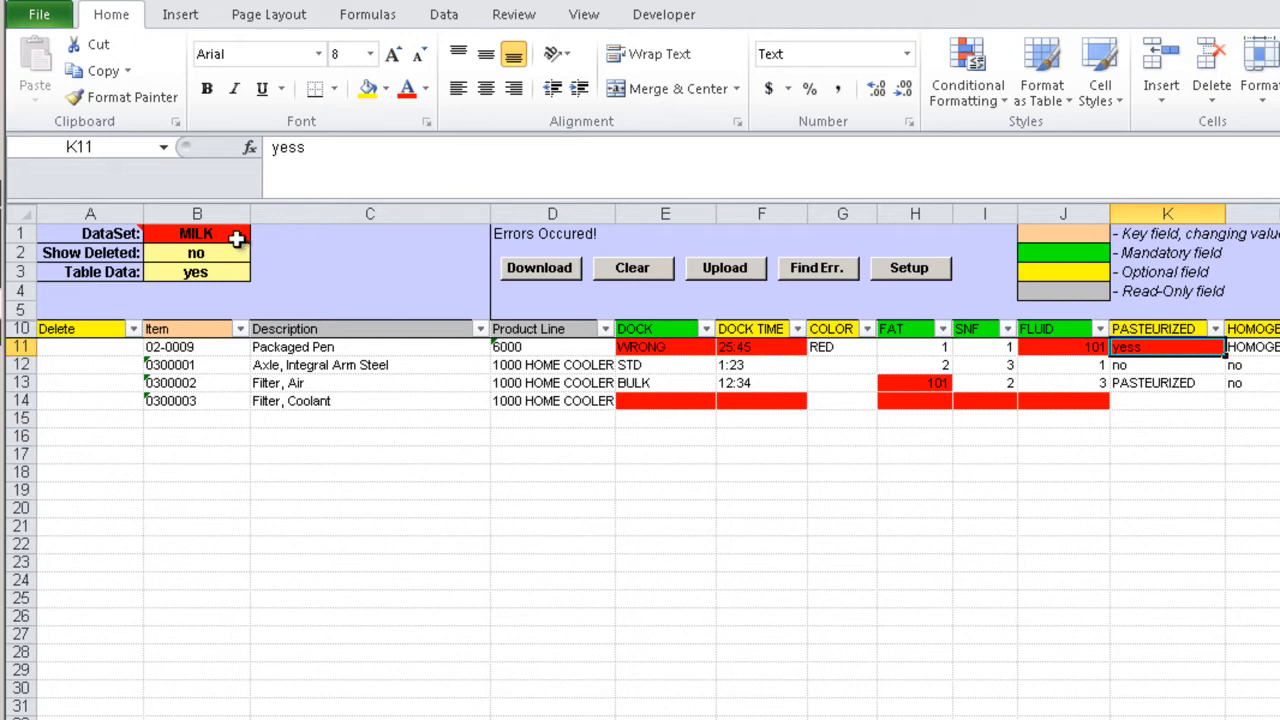
Step: Switch to the QAD terminal and back out to the dataset name of the MILK definition in DataSet Maintenance
{"action": "mouse_move", "coordinate": [231, 236]}
{"action": "mouse_move", "coordinate": [183, 242]}
{"action": "left_click", "coordinate": [2, 250]}
{"action": "key", "text": "F4"}
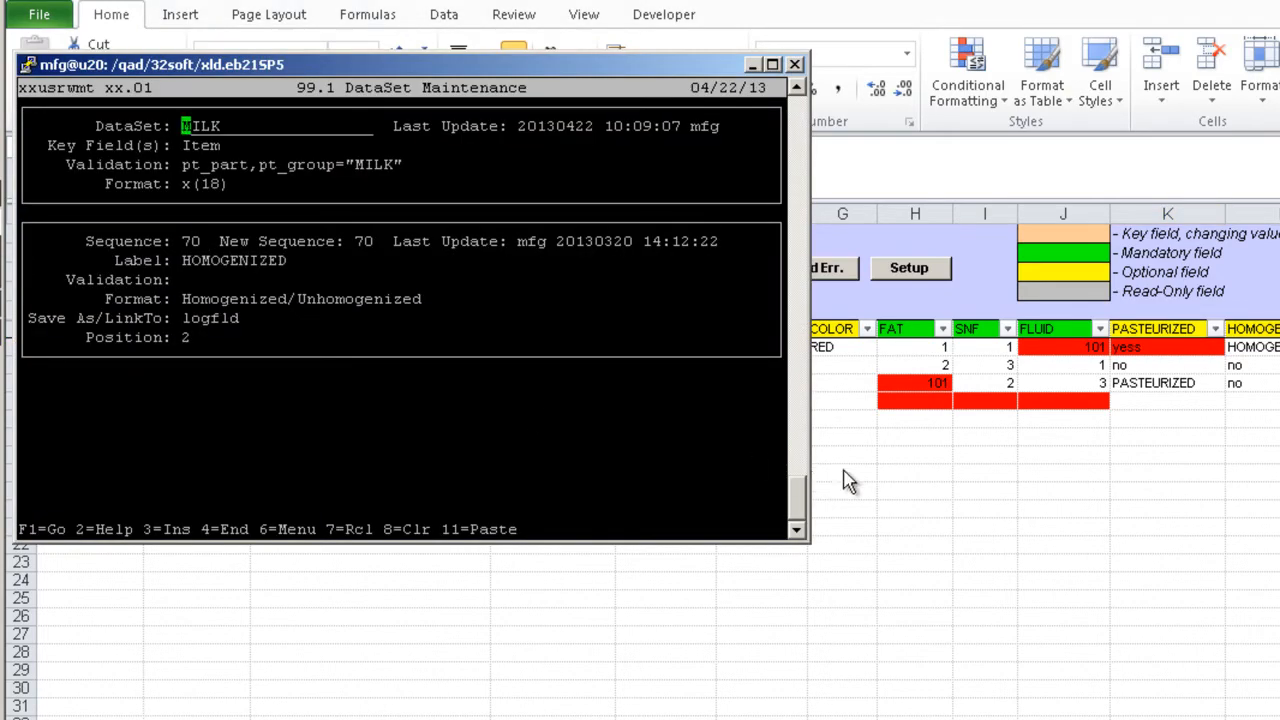
Step: Return to the Excel sheet and read the error notes on the flagged DOCK cells in rows 11 and 14
{"action": "left_click", "coordinate": [908, 462]}
{"action": "mouse_move", "coordinate": [636, 347]}
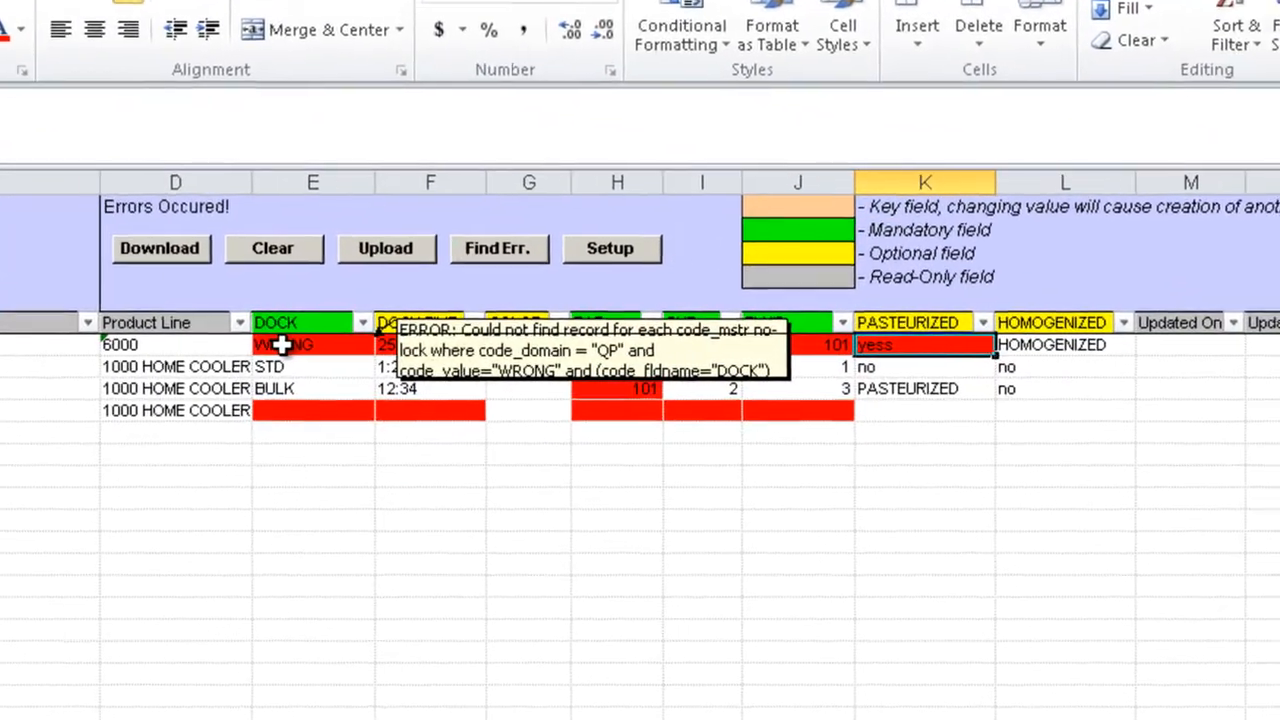
{"action": "mouse_move", "coordinate": [276, 420]}
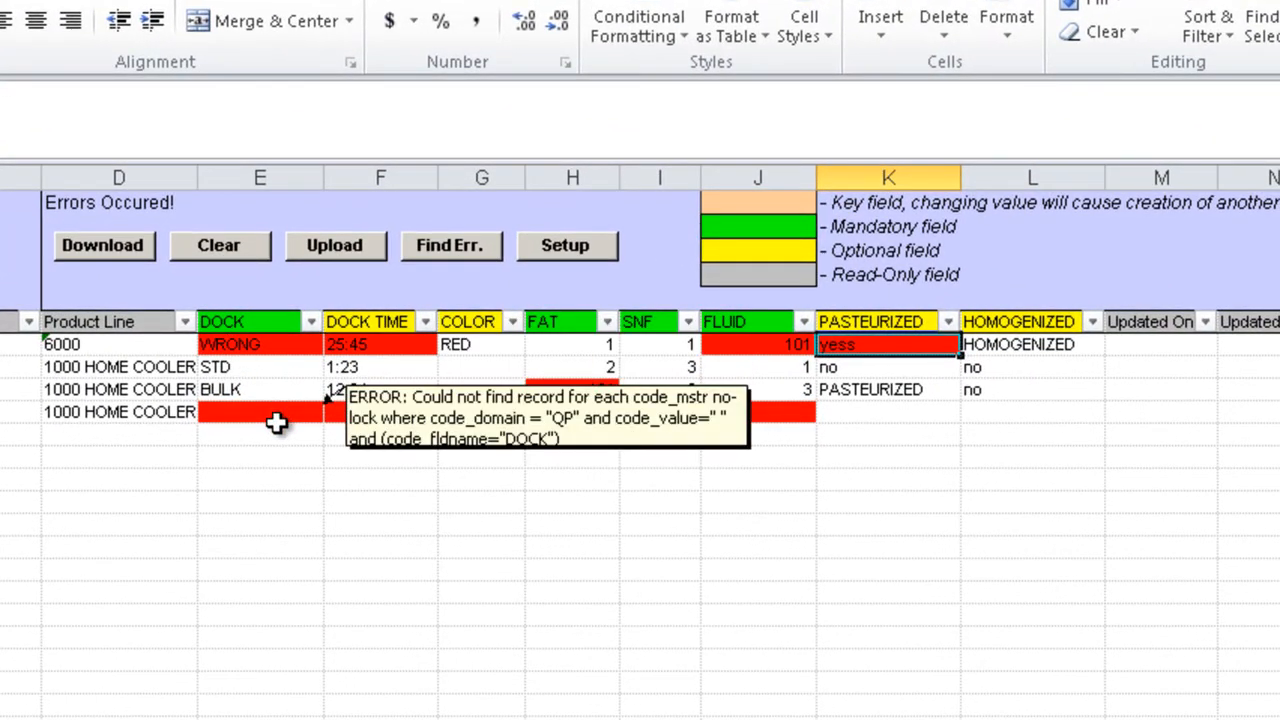
Step: Clear the contents of row 14 for item 0300003
{"action": "left_click", "coordinate": [2, 412]}
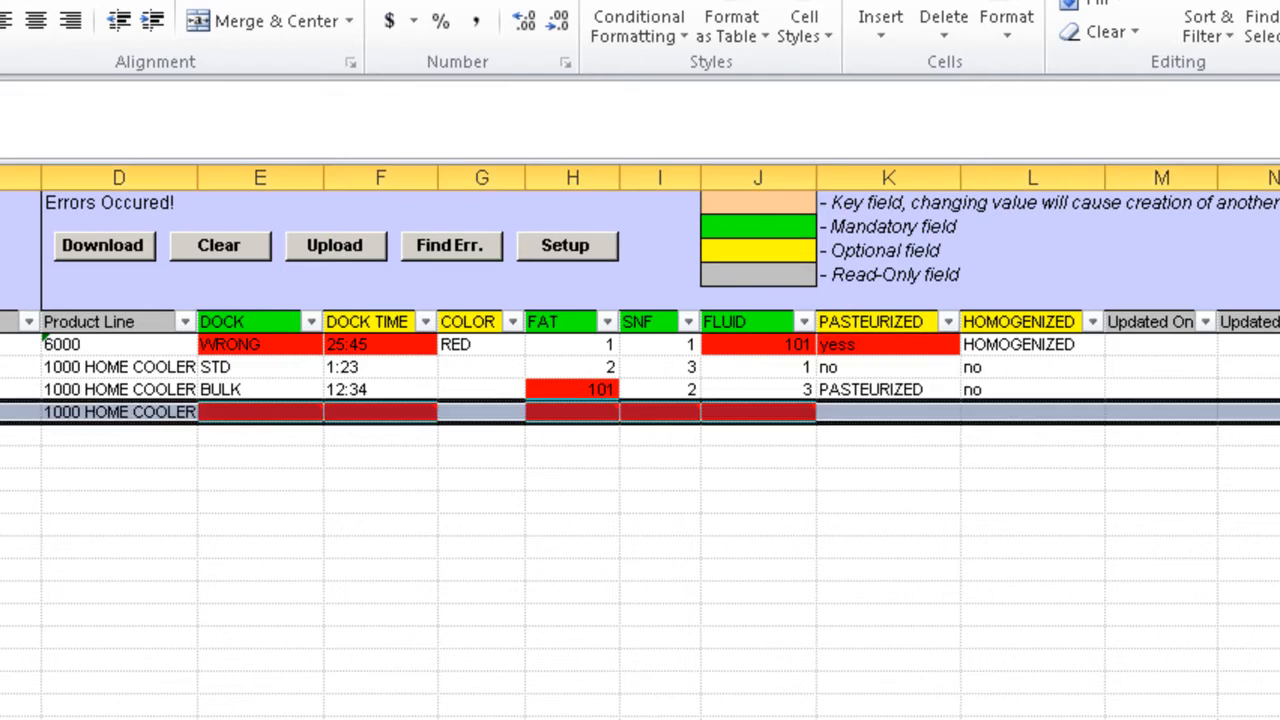
{"action": "key", "text": "Delete"}
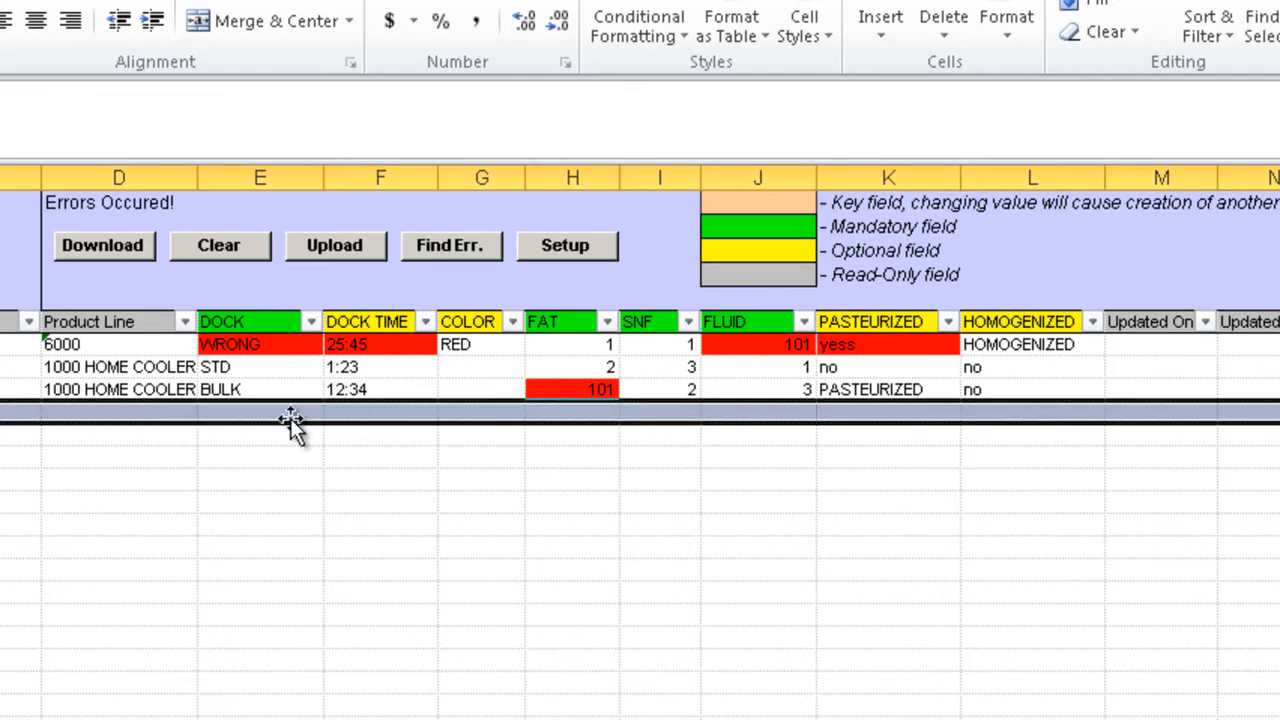
{"action": "mouse_move", "coordinate": [577, 390]}
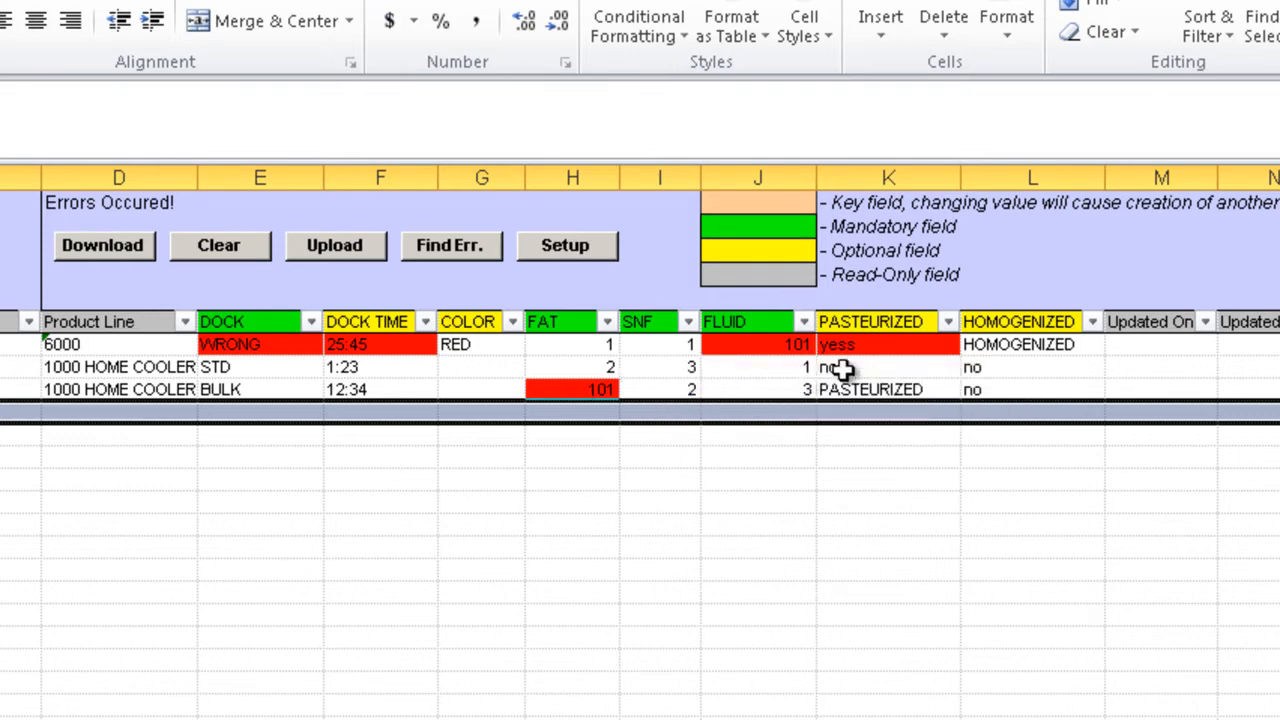
{"action": "mouse_move", "coordinate": [876, 346]}
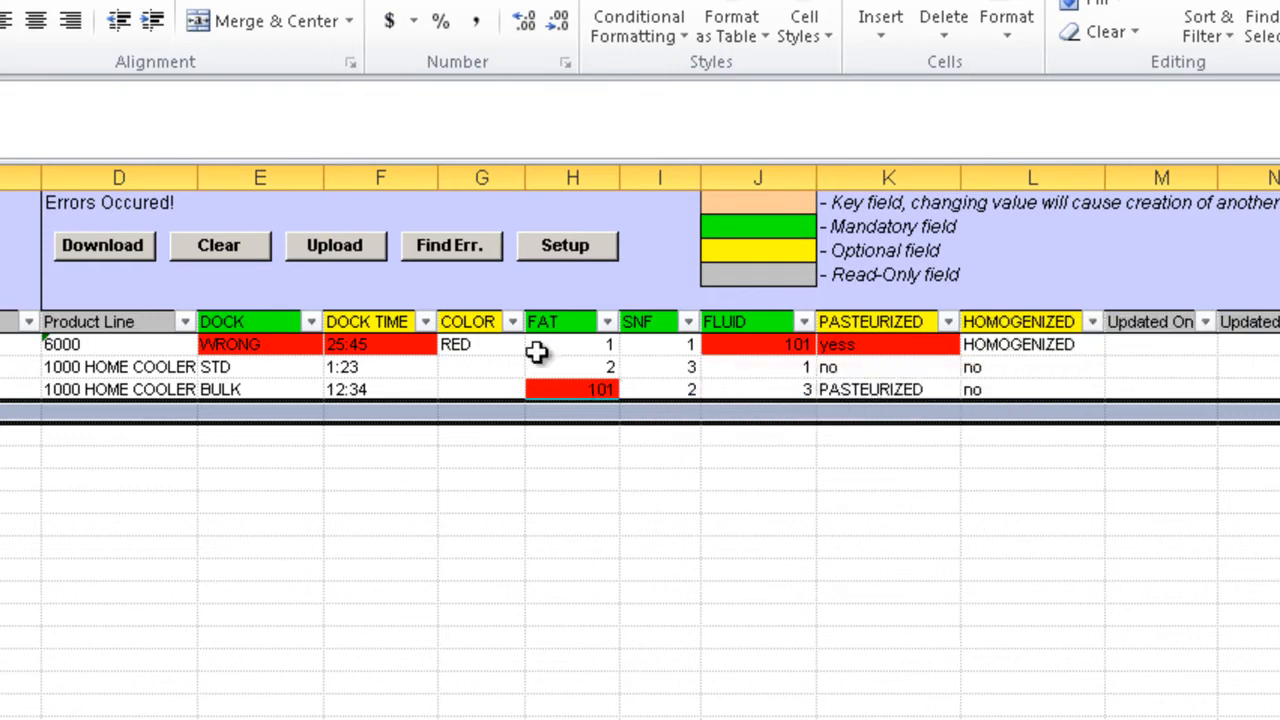
Step: Correct item 02-0009 by setting DOCK to STD and DOCK TIME to 15:45
{"action": "left_click", "coordinate": [226, 348]}
{"action": "type", "text": "ST"}
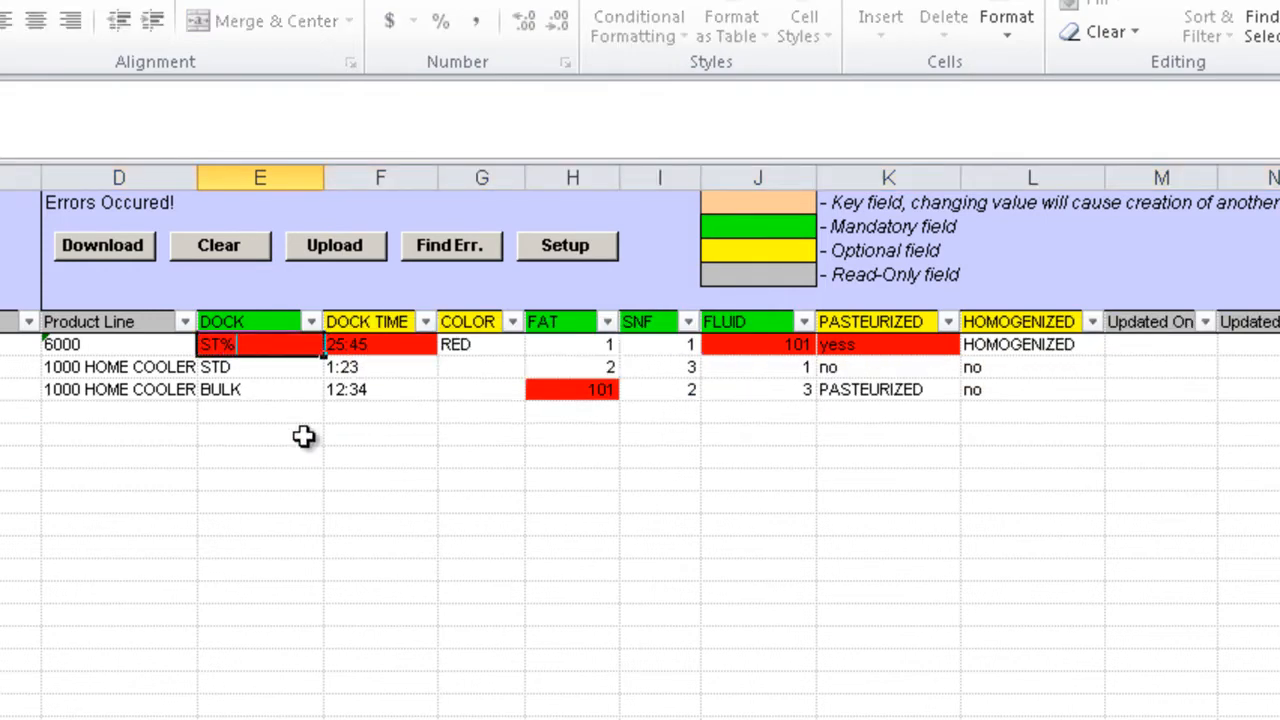
{"action": "type", "text": "D"}
{"action": "key", "text": "Tab"}
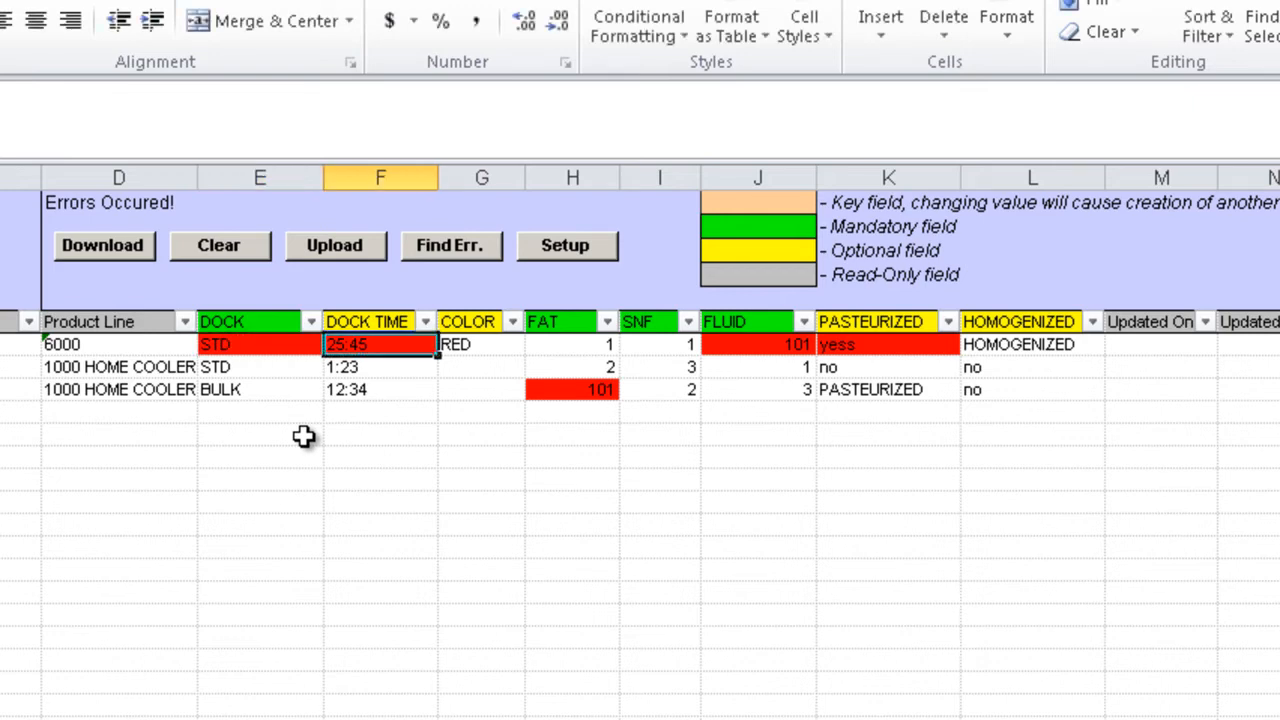
{"action": "type", "text": "15:45"}
{"action": "key", "text": "Tab"}
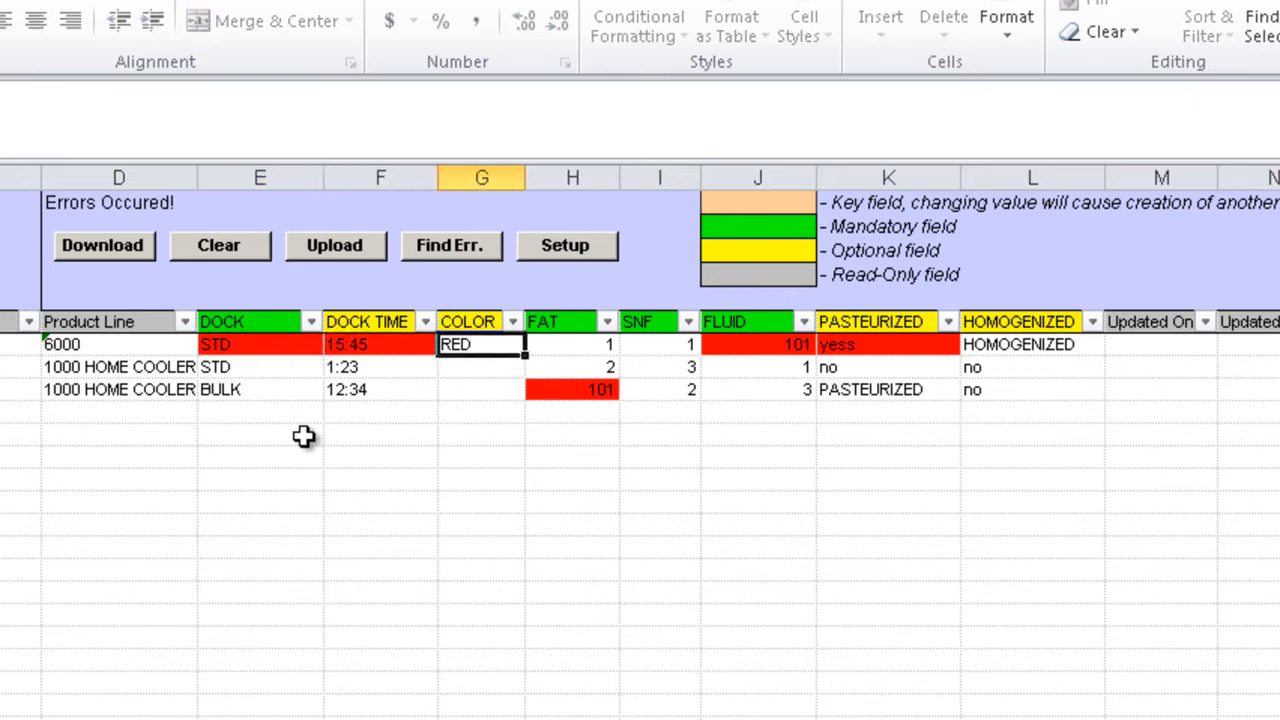
Step: Set FAT to 100 for item 0300002 in row 13
{"action": "key", "text": "Tab"}
{"action": "key", "text": "Down"}
{"action": "key", "text": "Down"}
{"action": "key", "text": "F2"}
{"action": "key", "text": "BackSpace"}
{"action": "type", "text": "0"}
{"action": "key", "text": "Tab"}
Step: Set FLUID to 10 and PASTEURIZED to yes for item 02-0009 in row 11
{"action": "key", "text": "Tab"}
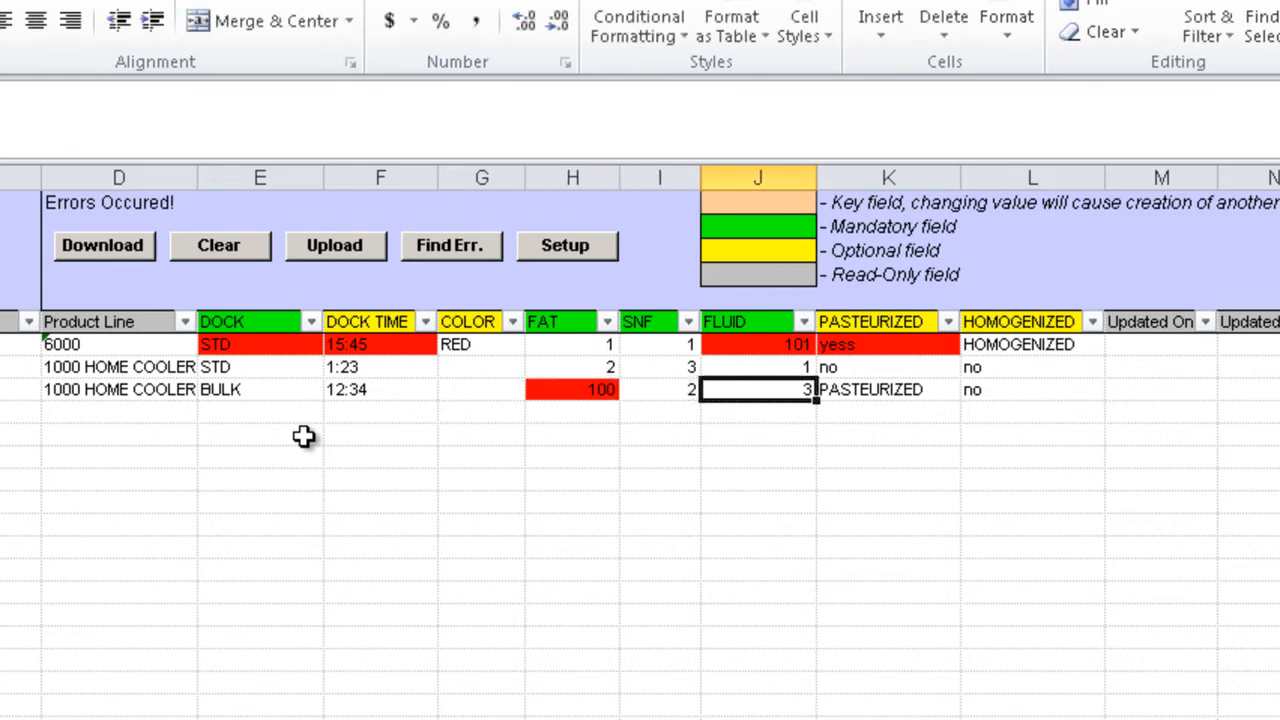
{"action": "key", "text": "Up"}
{"action": "key", "text": "Up"}
{"action": "key", "text": "F2"}
{"action": "key", "text": "BackSpace"}
{"action": "key", "text": "Tab"}
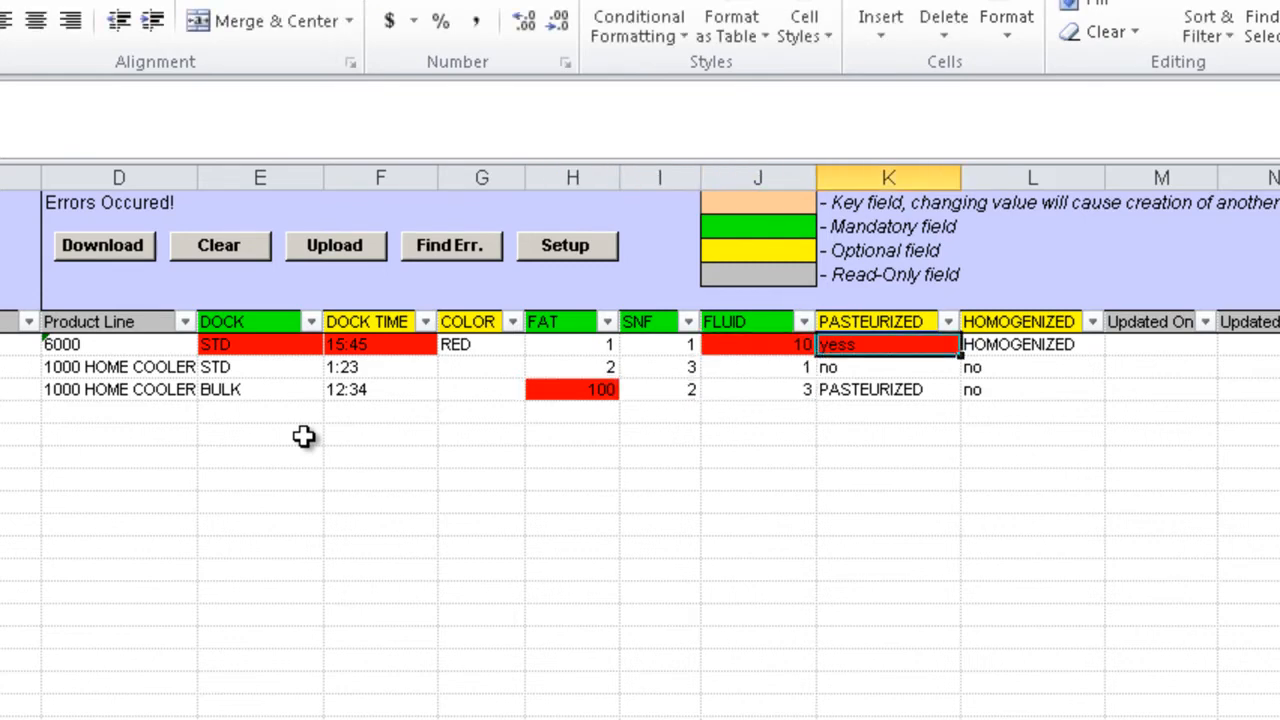
{"action": "key", "text": "F2"}
{"action": "key", "text": "BackSpace"}
{"action": "key", "text": "Down"}
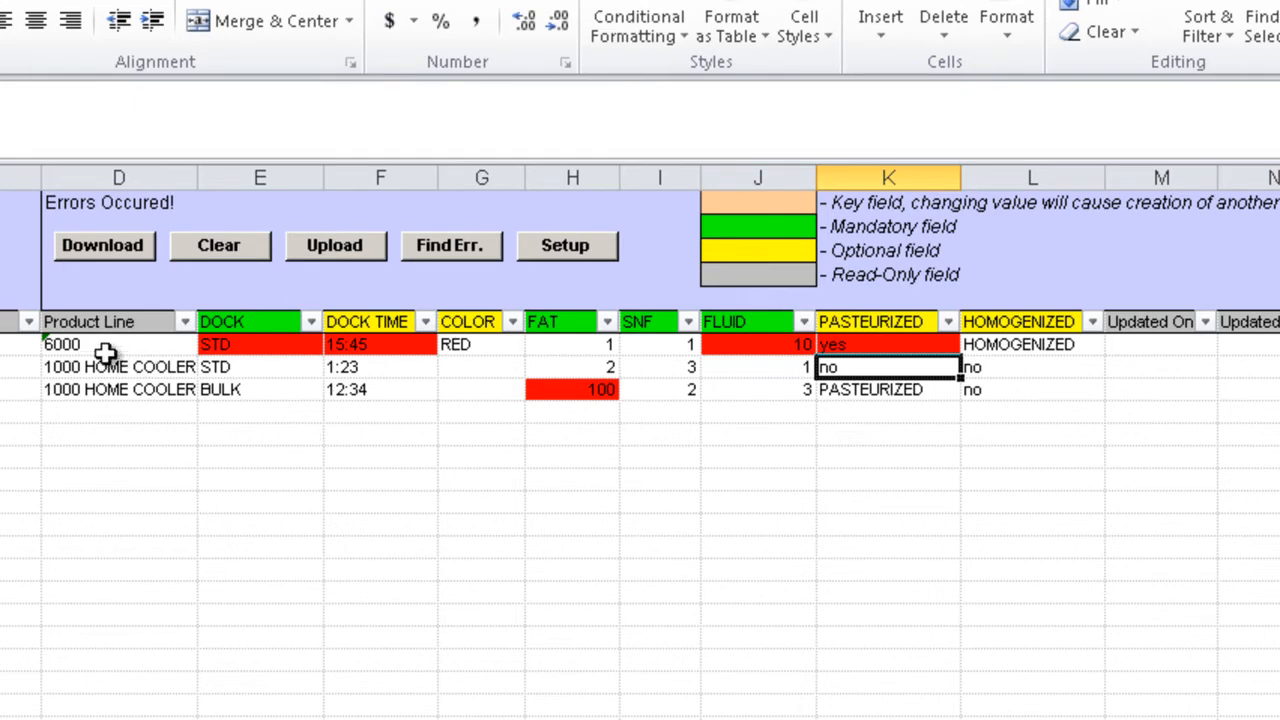
Step: Upload the corrected MILK rows to QAD, close the status report, and download the dataset again
{"action": "left_click", "coordinate": [334, 255]}
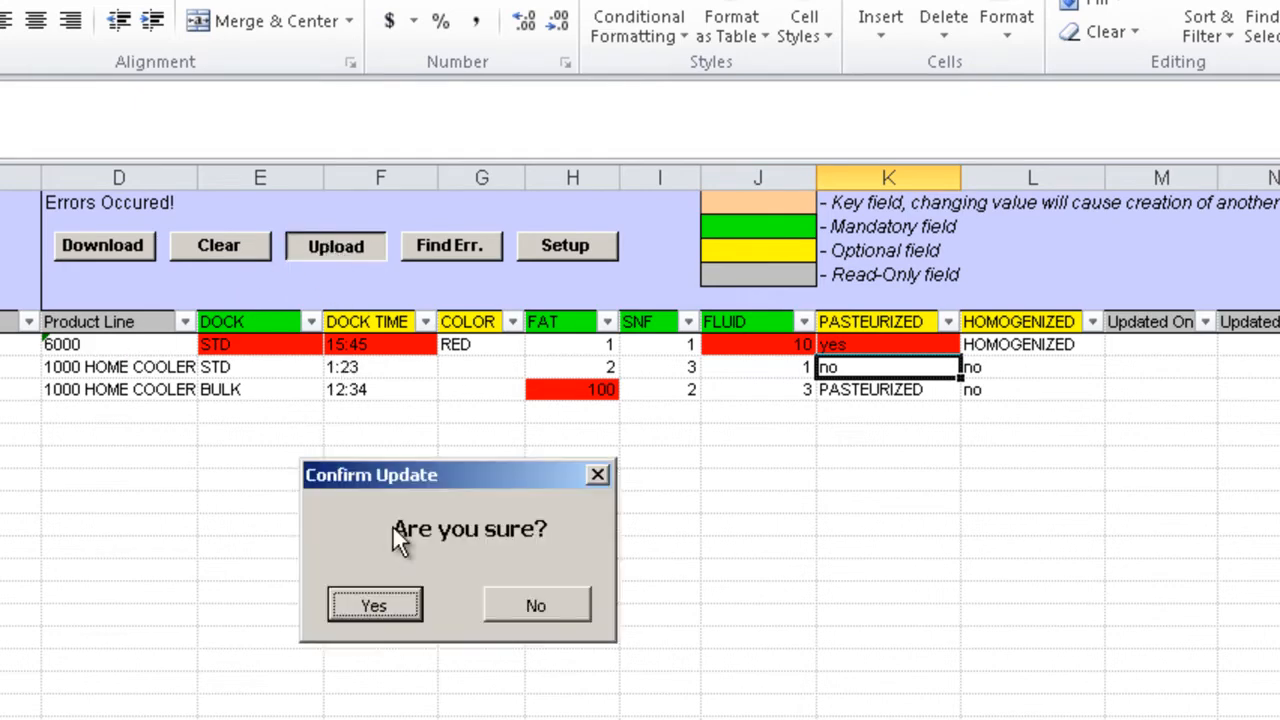
{"action": "left_click", "coordinate": [374, 605]}
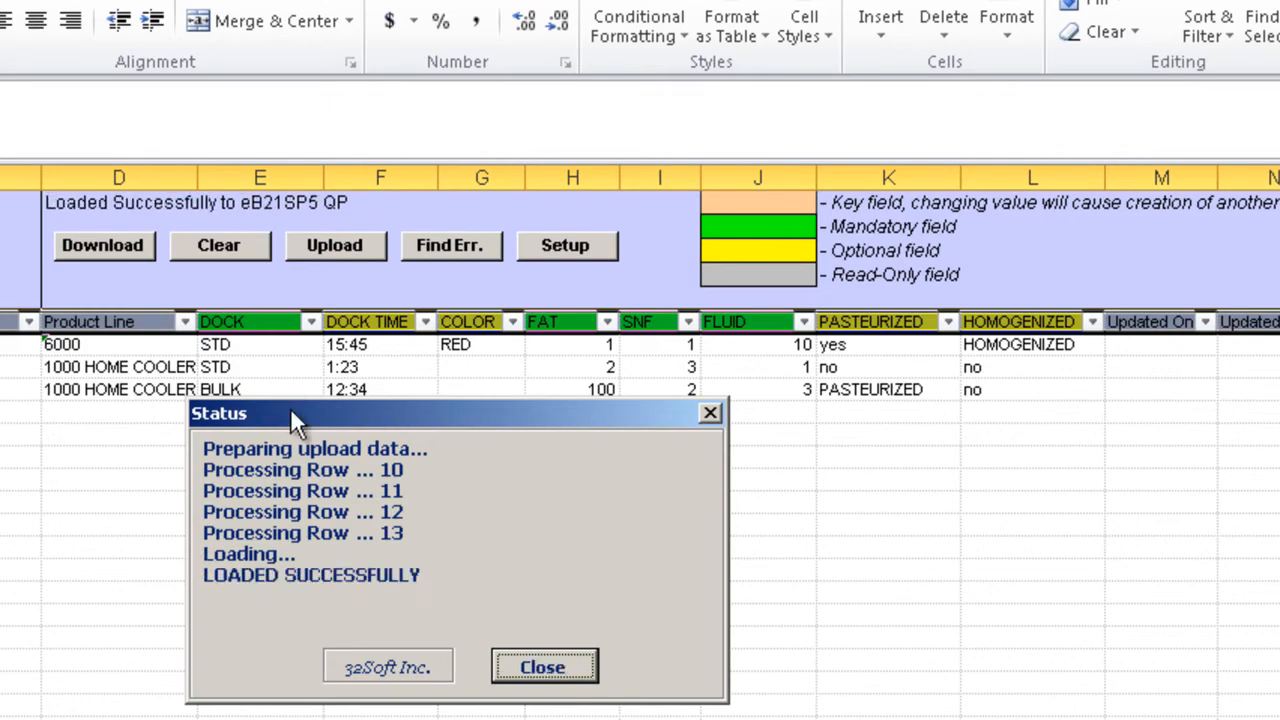
{"action": "left_click", "coordinate": [543, 667]}
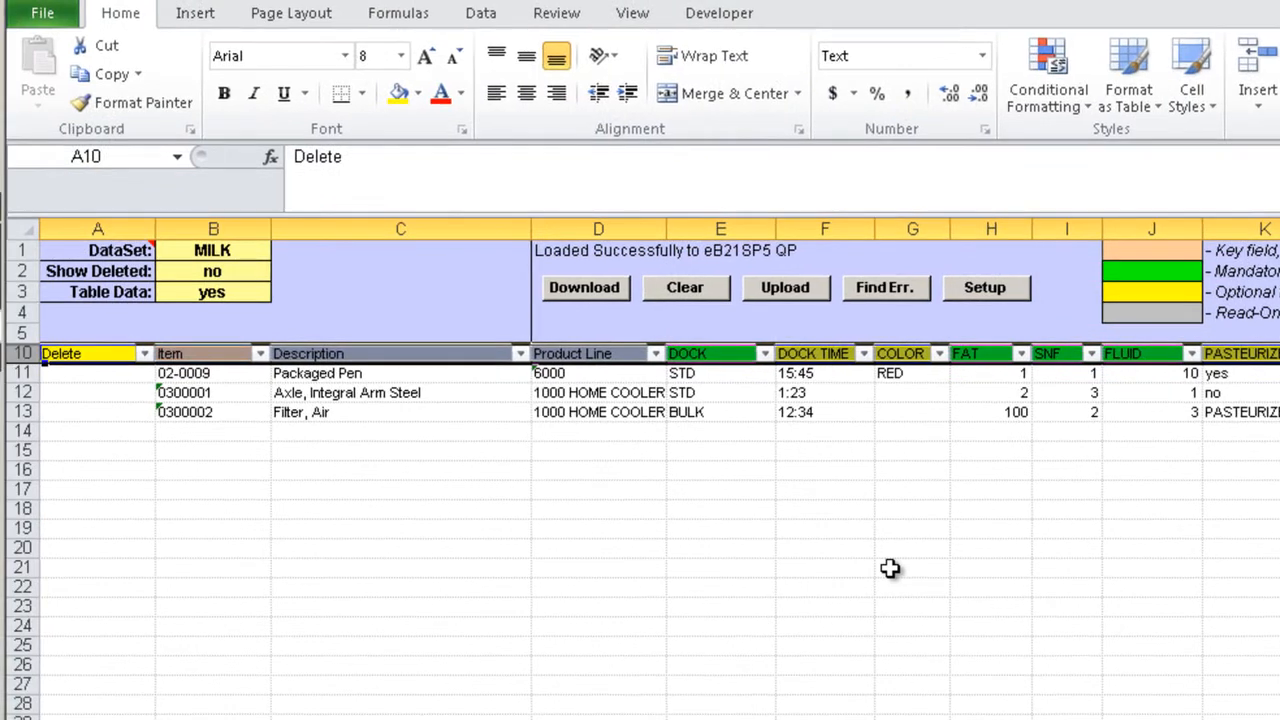
{"action": "left_click", "coordinate": [618, 292]}
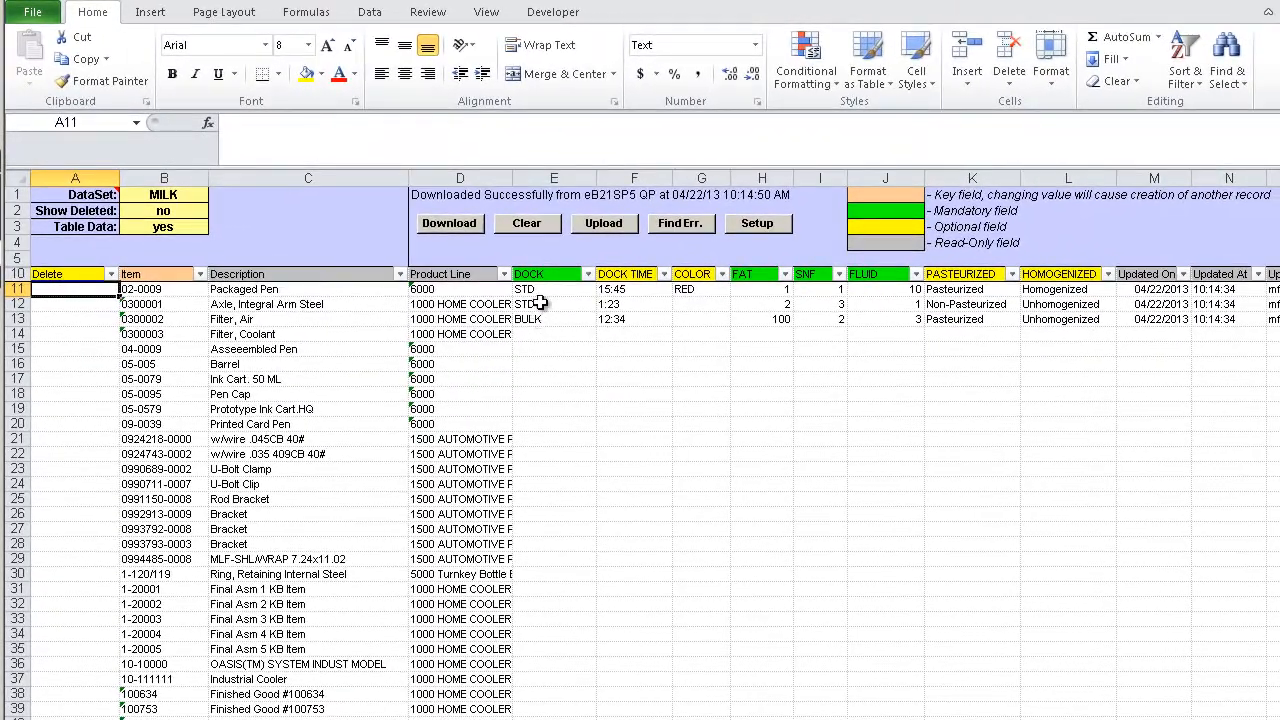
Step: Copy the DOCK through HOMOGENIZED entries of the three completed items in rows 11 to 13
{"action": "left_click", "coordinate": [543, 288]}
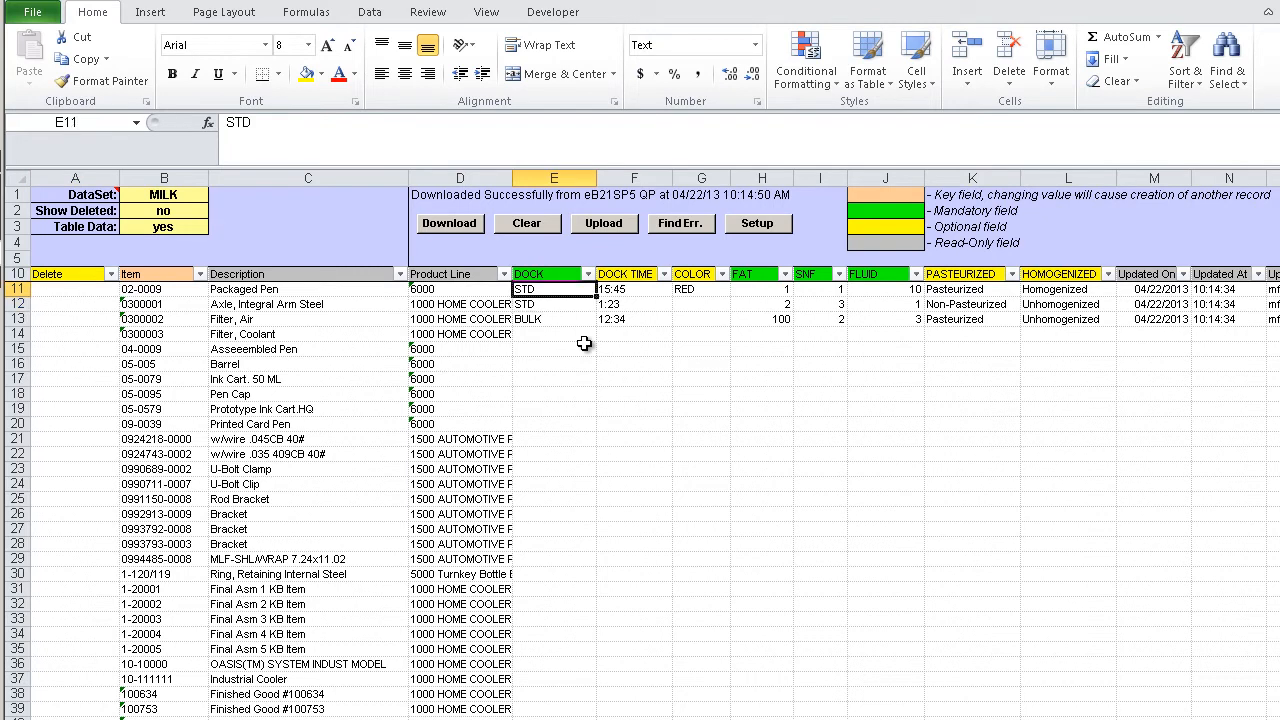
{"action": "key", "text": "shift+Down"}
{"action": "key", "text": "shift+Down"}
{"action": "key", "text": "ctrl+c"}
{"action": "key", "text": "shift+Right"}
{"action": "key", "text": "shift+Right"}
{"action": "key", "text": "shift+Right"}
{"action": "key", "text": "shift+Right"}
{"action": "key", "text": "shift+Right"}
{"action": "key", "text": "shift+Right"}
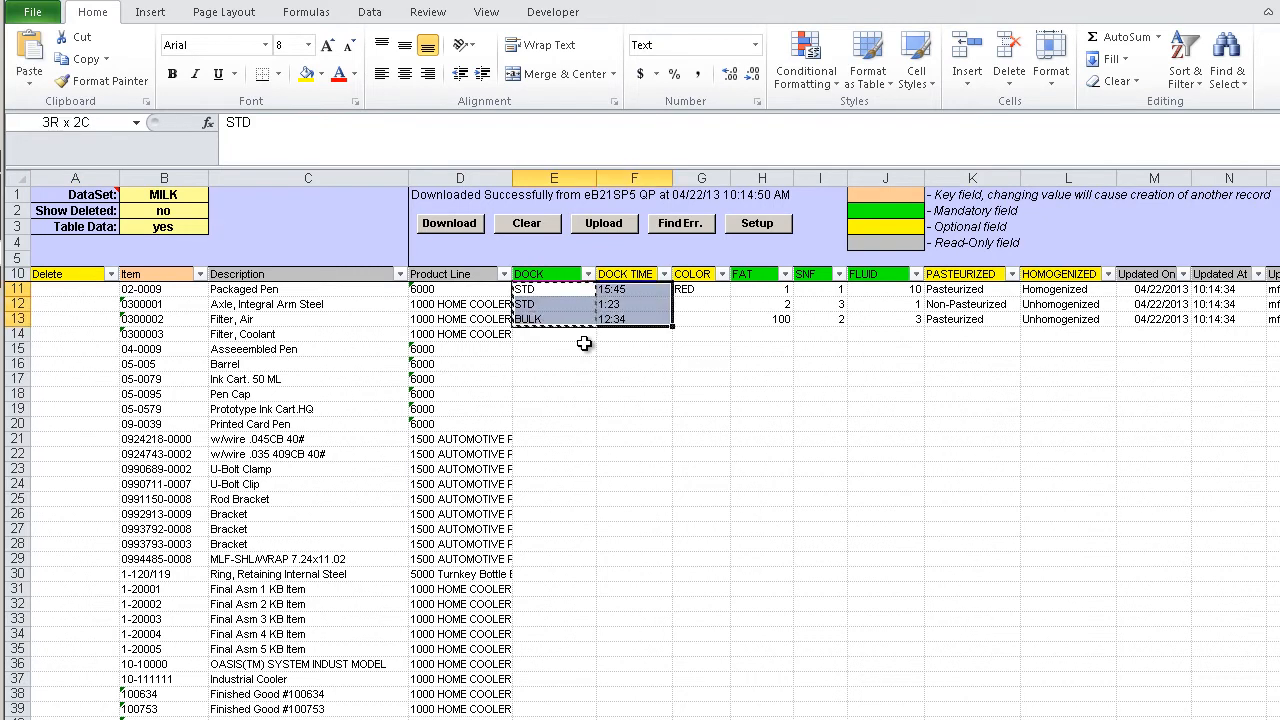
{"action": "key", "text": "shift+Right"}
{"action": "key", "text": "ctrl+c"}
Step: Paste the copied three-row block repeatedly to fill DOCK through HOMOGENIZED in rows 14 to 22
{"action": "key", "text": "Down"}
{"action": "key", "text": "Down"}
{"action": "key", "text": "Down"}
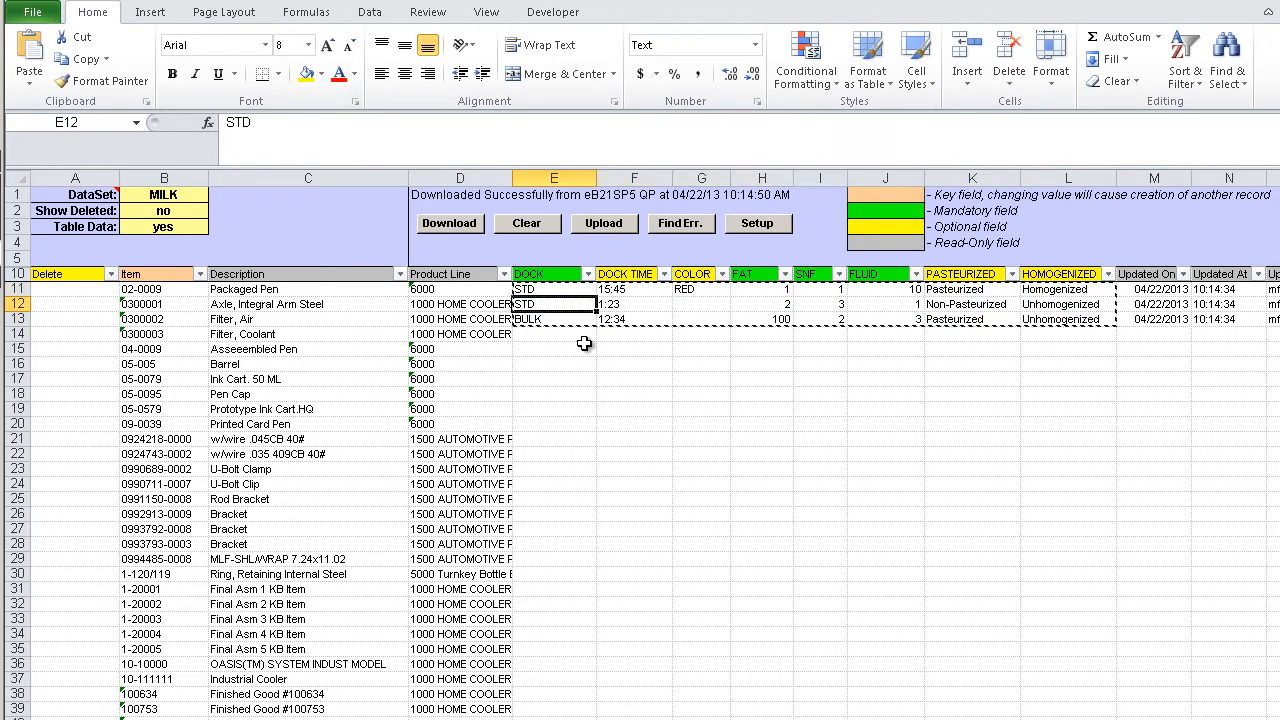
{"action": "key", "text": "ctrl+v"}
{"action": "key", "text": "Down"}
{"action": "key", "text": "Down"}
{"action": "key", "text": "Down"}
{"action": "key", "text": "ctrl+v"}
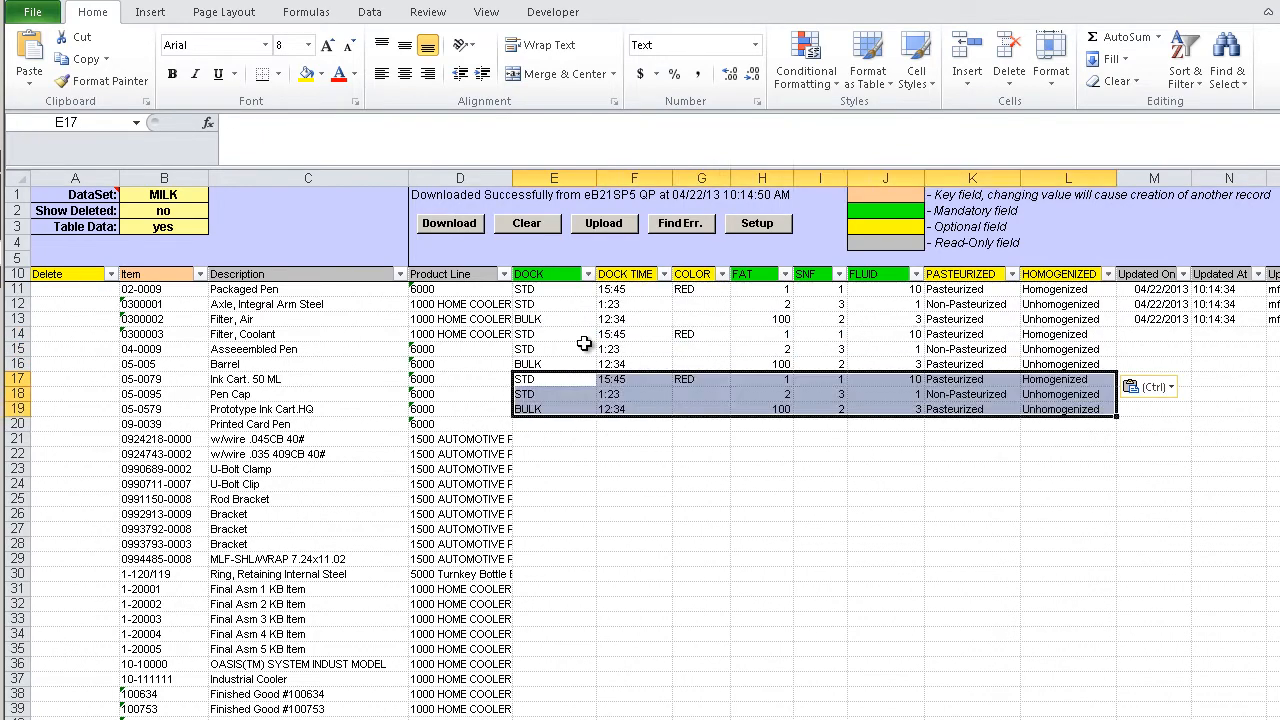
{"action": "key", "text": "Down"}
{"action": "key", "text": "Down"}
{"action": "key", "text": "Down"}
{"action": "key", "text": "ctrl+v"}
Step: Paste the three-row block again for rows 23 to 28, check where the item list ends, and return to the first rows
{"action": "key", "text": "Down"}
{"action": "key", "text": "Down"}
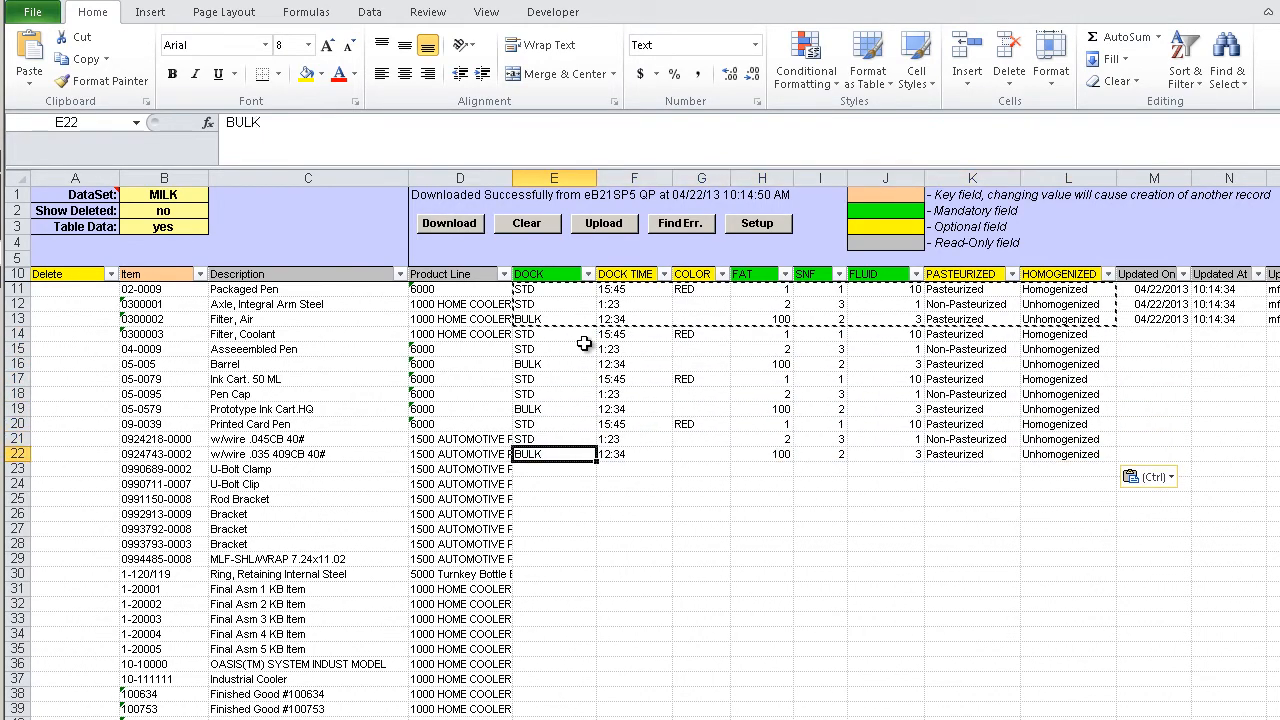
{"action": "key", "text": "Down"}
{"action": "key", "text": "ctrl+v"}
{"action": "key", "text": "Down"}
{"action": "key", "text": "Down"}
{"action": "key", "text": "Down"}
{"action": "key", "text": "ctrl+Down"}
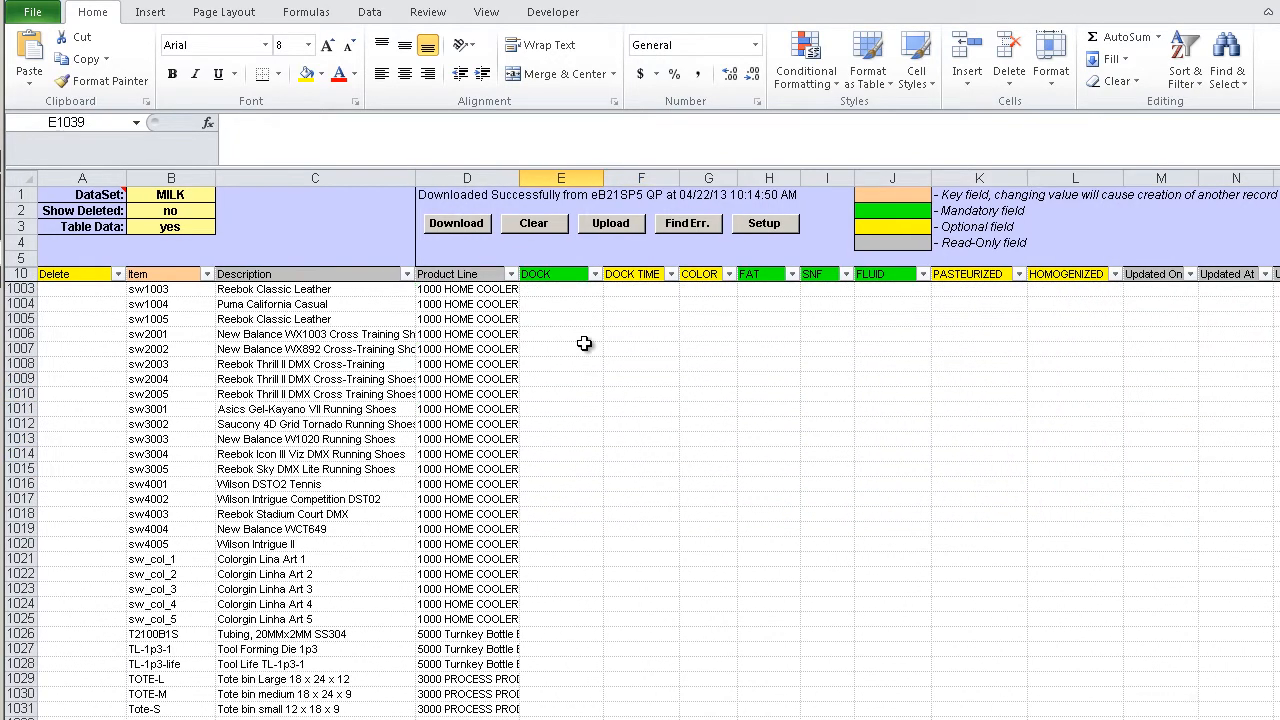
{"action": "key", "text": "ctrl+Home"}
{"action": "key", "text": "Down"}
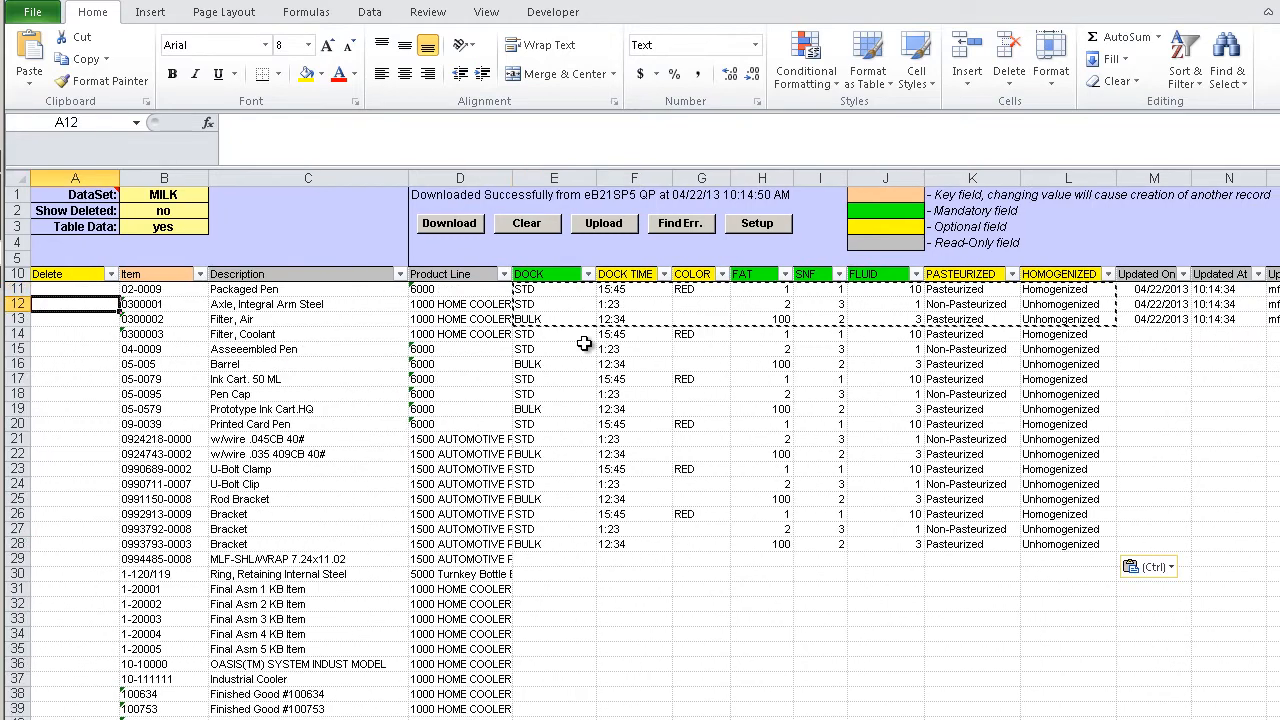
Step: Copy the DOCK through HOMOGENIZED entries of rows 11 to 28 into the rows starting at 29
{"action": "left_click", "coordinate": [556, 290]}
{"action": "left_click", "coordinate": [1073, 544], "text": "shift"}
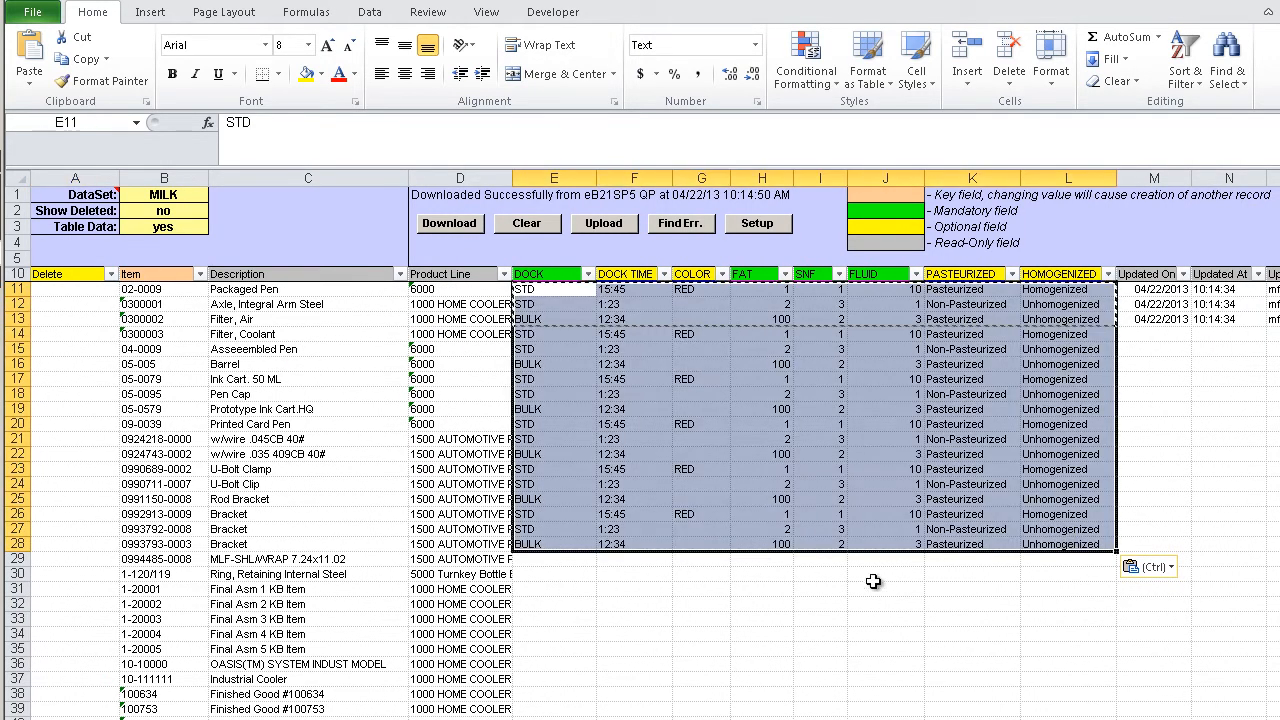
{"action": "key", "text": "ctrl+c"}
{"action": "left_click", "coordinate": [563, 560]}
{"action": "key", "text": "ctrl+v"}
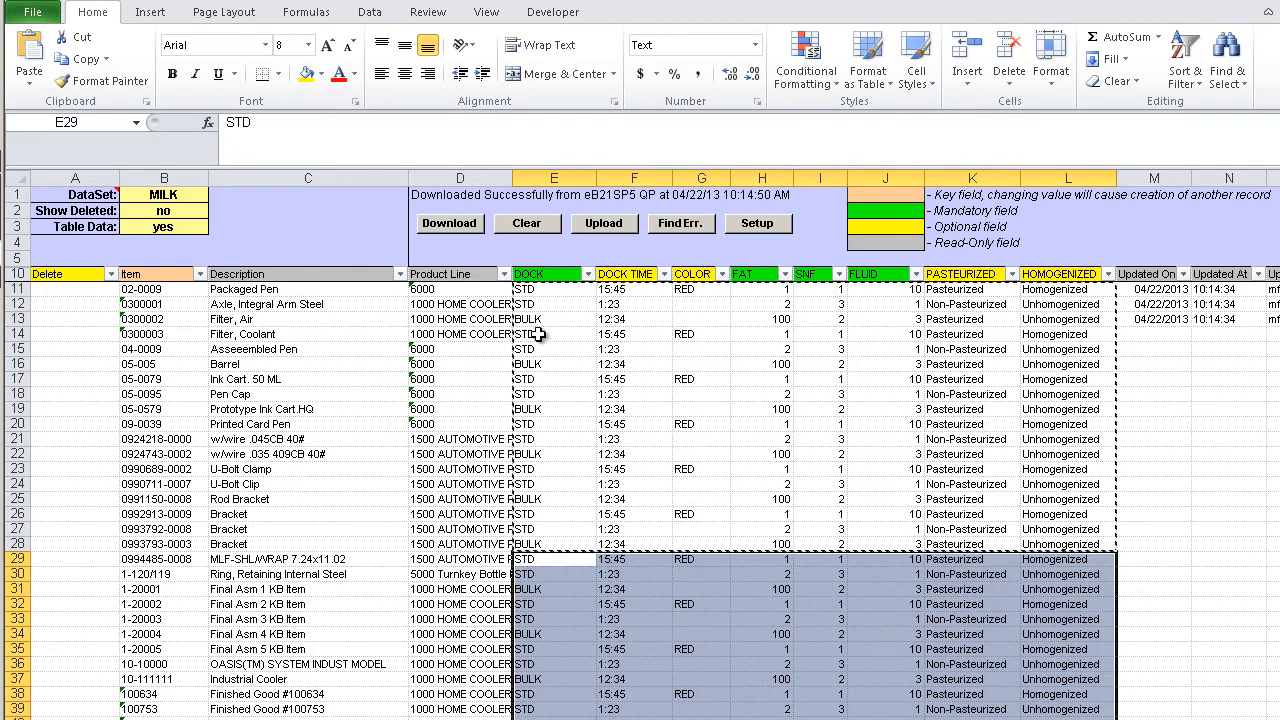
Step: Copy the DOCK through HOMOGENIZED entries of rows 11 to 46 into the rows starting at 47
{"action": "left_click", "coordinate": [536, 290]}
{"action": "left_click", "coordinate": [1073, 719], "text": "shift"}
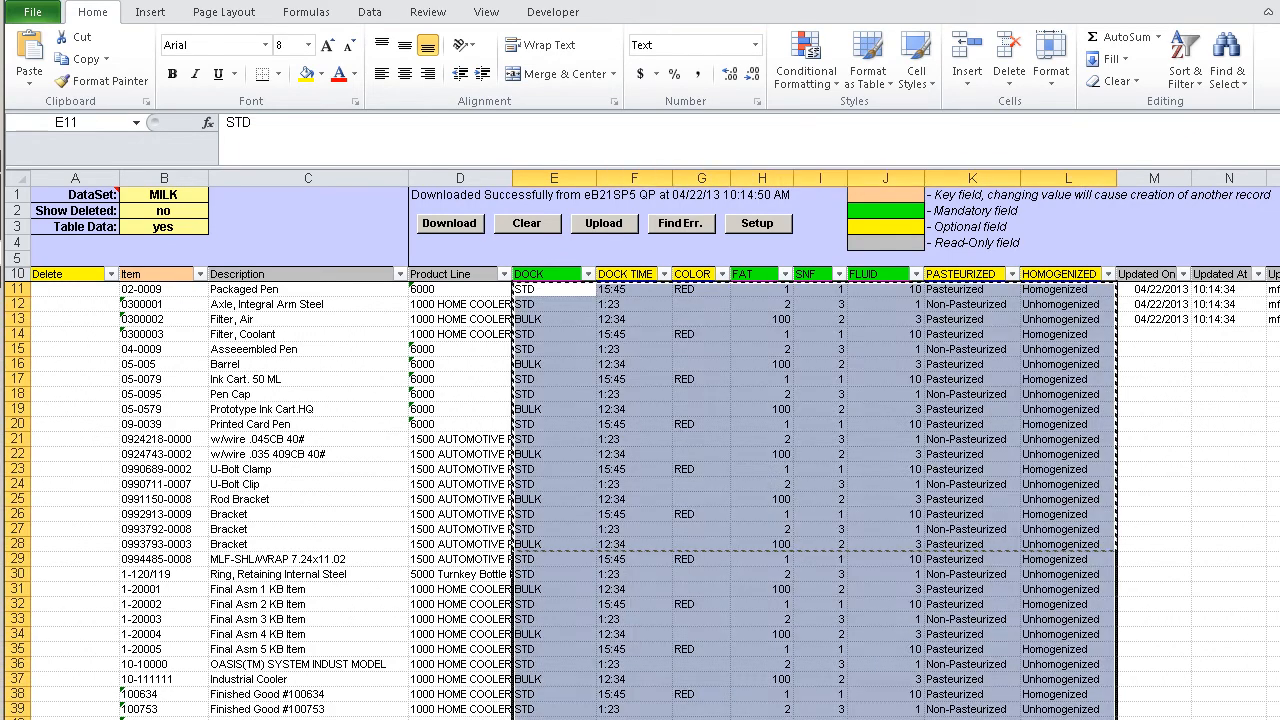
{"action": "key", "text": "ctrl+c"}
{"action": "scroll", "coordinate": [547, 616], "scroll_direction": "down", "scroll_amount": 5}
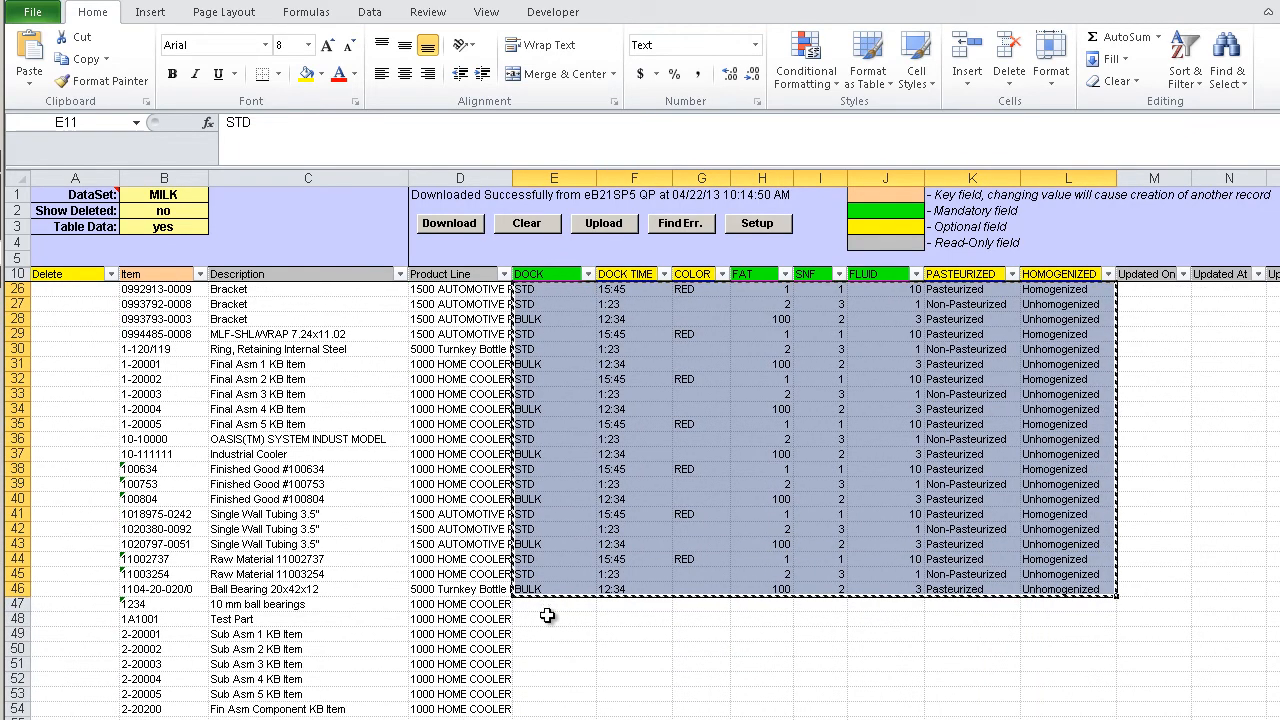
{"action": "left_click", "coordinate": [547, 606]}
{"action": "key", "text": "ctrl+v"}
Step: Copy the DOCK through HOMOGENIZED entries of rows 11 to 82 into the rows starting at 83
{"action": "scroll", "coordinate": [600, 560], "scroll_direction": "up", "scroll_amount": 5}
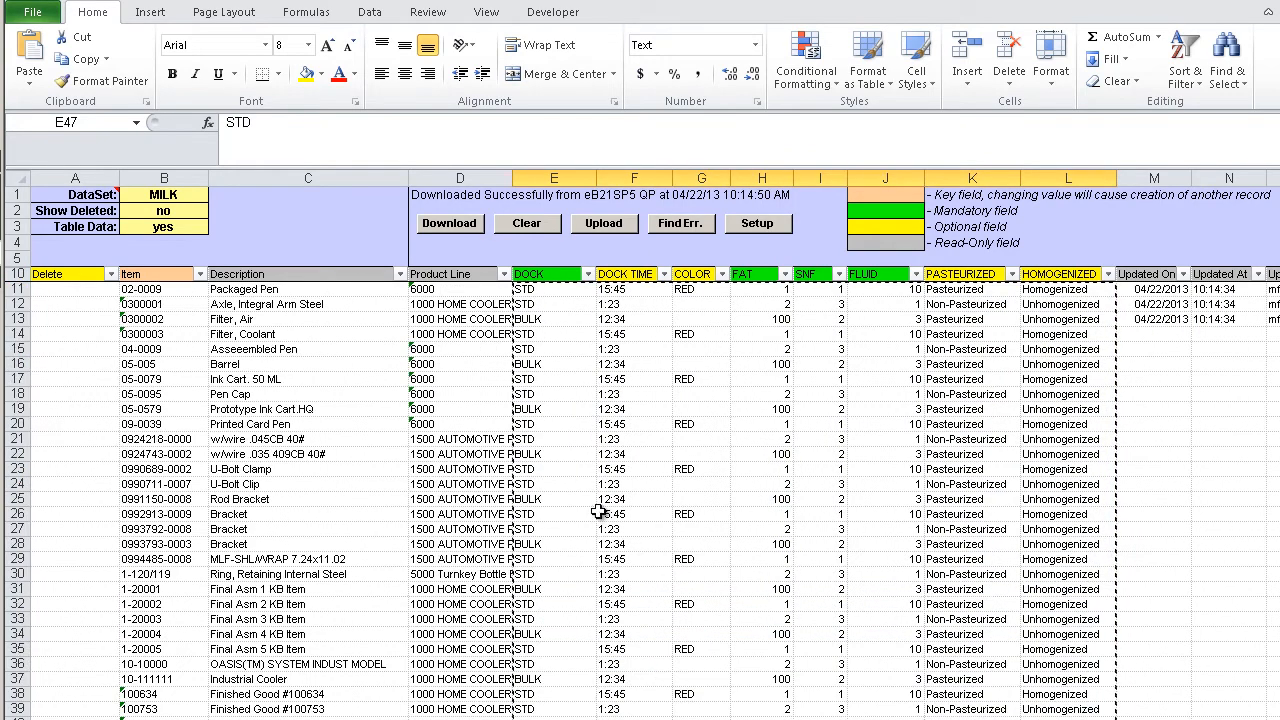
{"action": "left_click", "coordinate": [548, 290]}
{"action": "scroll", "coordinate": [548, 400], "scroll_direction": "down", "scroll_amount": 12}
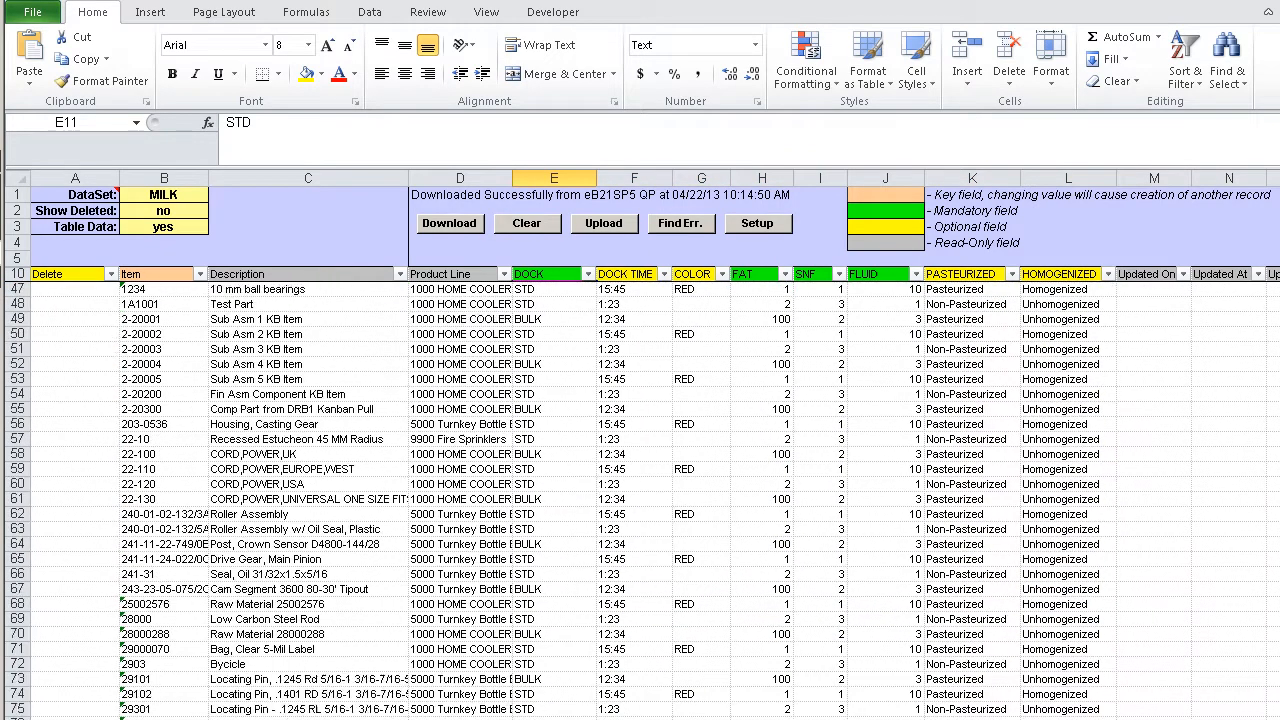
{"action": "scroll", "coordinate": [1086, 634], "scroll_direction": "down", "scroll_amount": 4}
{"action": "left_click", "coordinate": [1088, 634], "text": "shift"}
{"action": "key", "text": "ctrl+c"}
{"action": "left_click", "coordinate": [552, 649]}
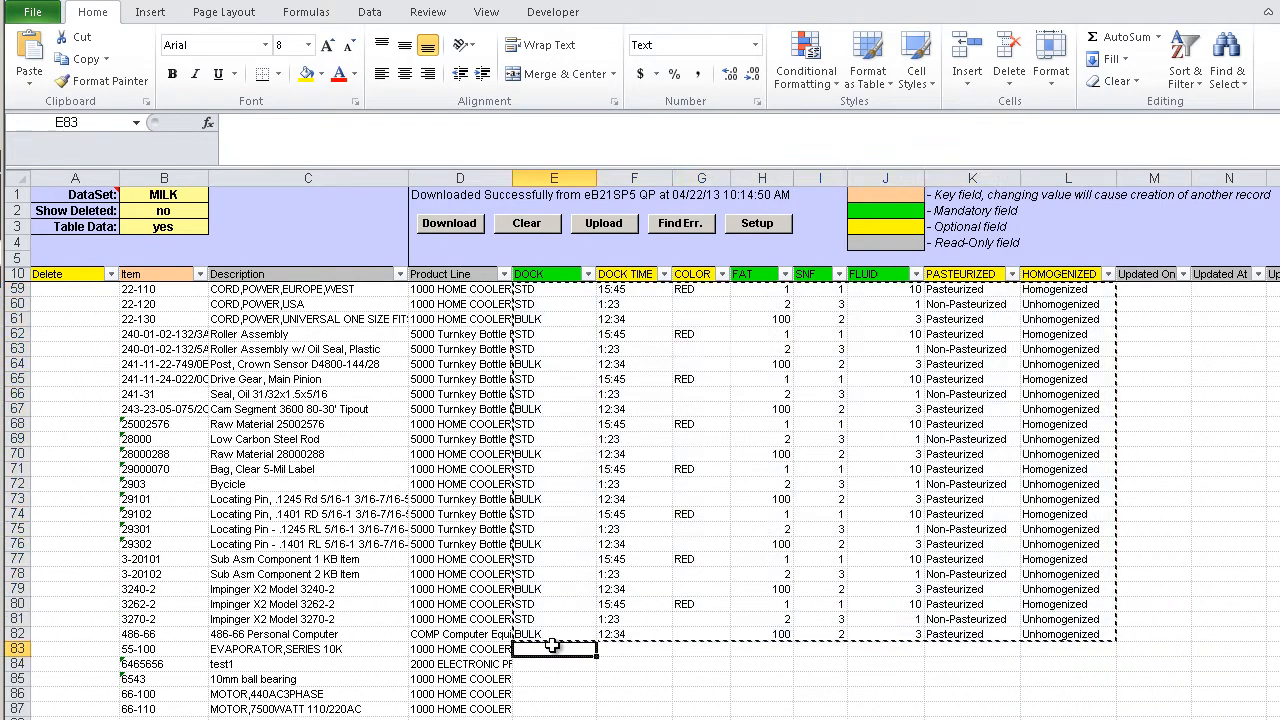
{"action": "key", "text": "ctrl+v"}
Step: Copy the DOCK through HOMOGENIZED entries of rows 11 to 154 into the rows starting at 155
{"action": "scroll", "coordinate": [590, 660], "scroll_direction": "up", "scroll_amount": 16}
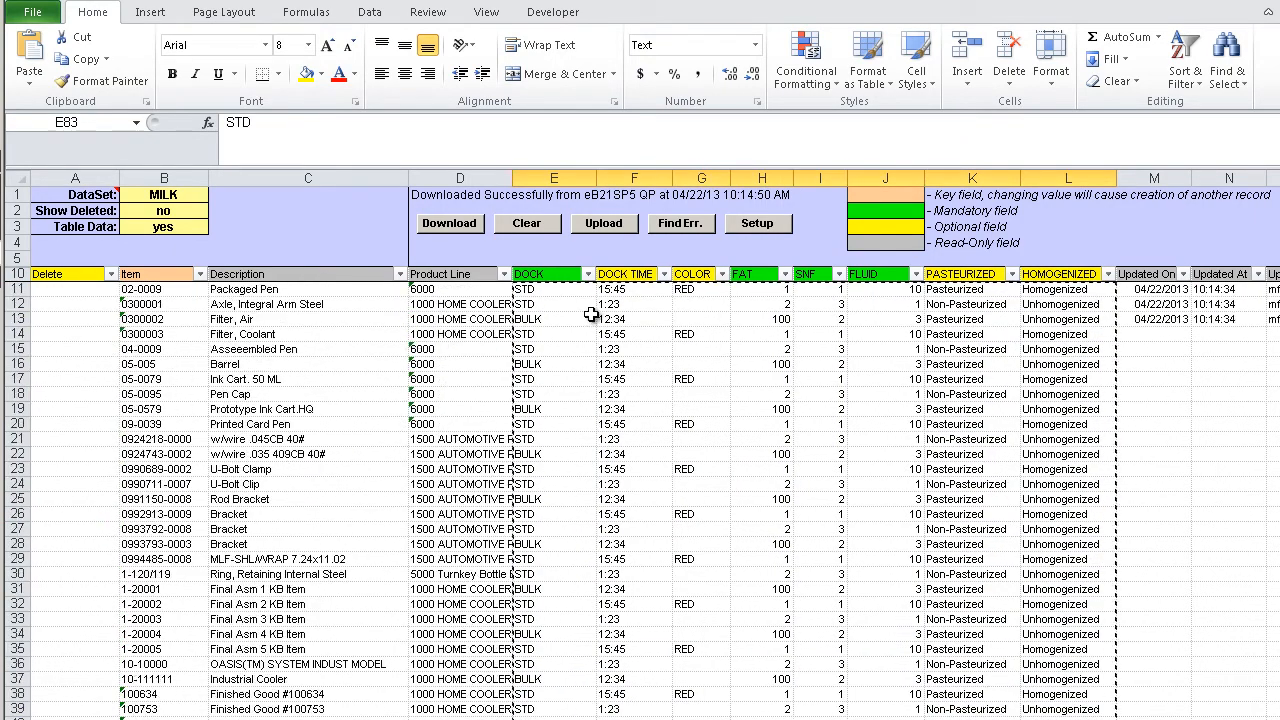
{"action": "left_click", "coordinate": [553, 289]}
{"action": "scroll", "coordinate": [553, 289], "scroll_direction": "down", "scroll_amount": 20}
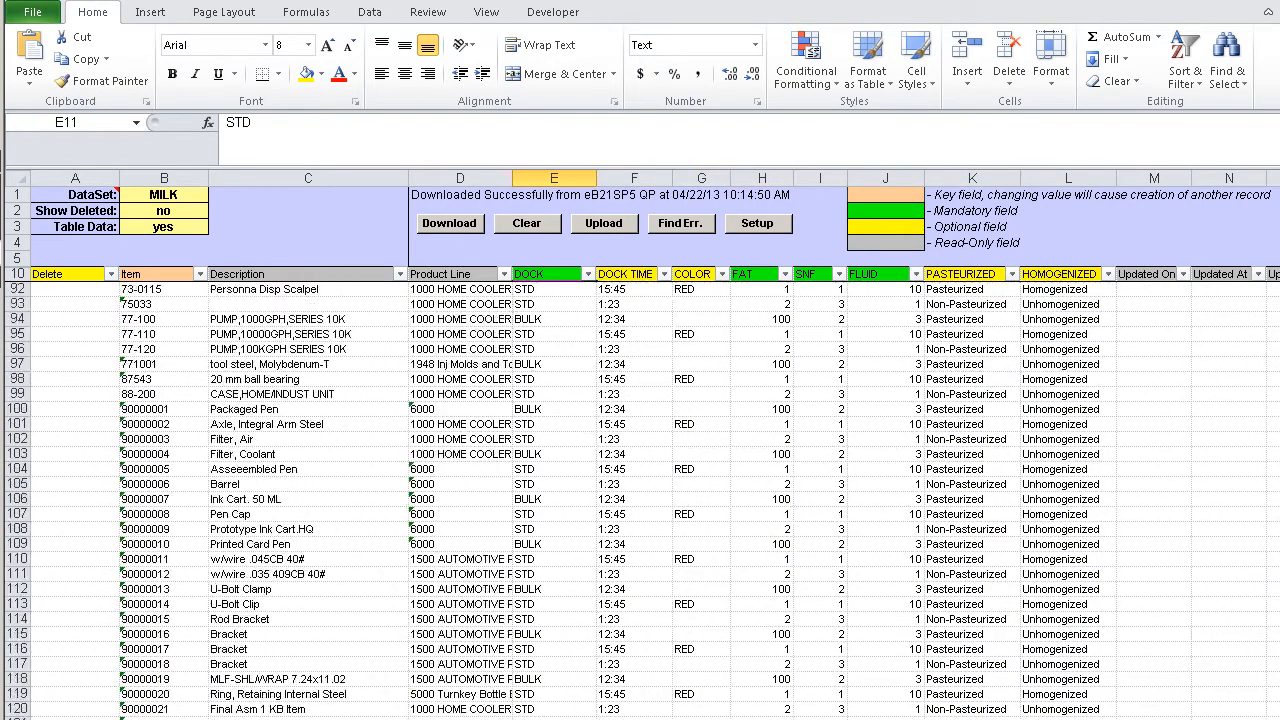
{"action": "scroll", "coordinate": [640, 500], "scroll_direction": "down", "scroll_amount": 11}
{"action": "left_click", "coordinate": [1085, 712], "text": "shift"}
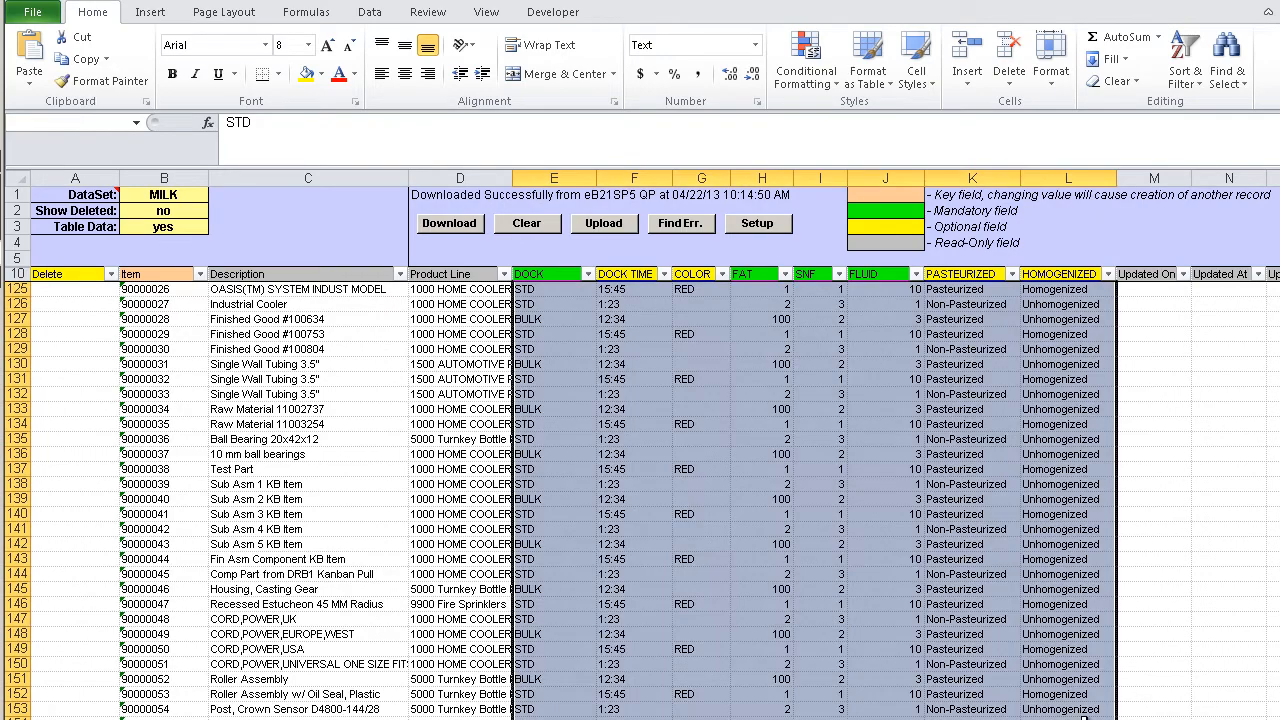
{"action": "left_click", "coordinate": [553, 719]}
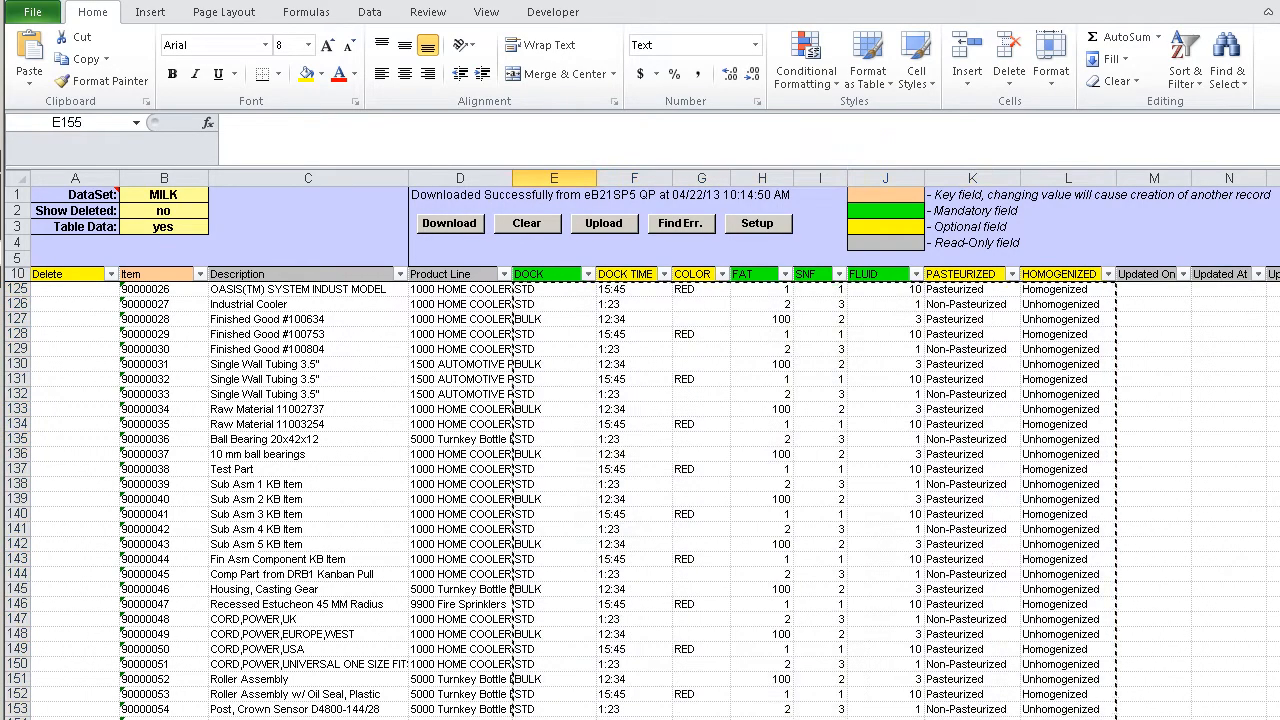
{"action": "key", "text": "ctrl+v"}
Step: Paste the copied 144-row block again starting at row 299 and at row 443
{"action": "scroll", "coordinate": [640, 500], "scroll_direction": "down", "scroll_amount": 17}
{"action": "scroll", "coordinate": [545, 530], "scroll_direction": "down", "scroll_amount": 20}
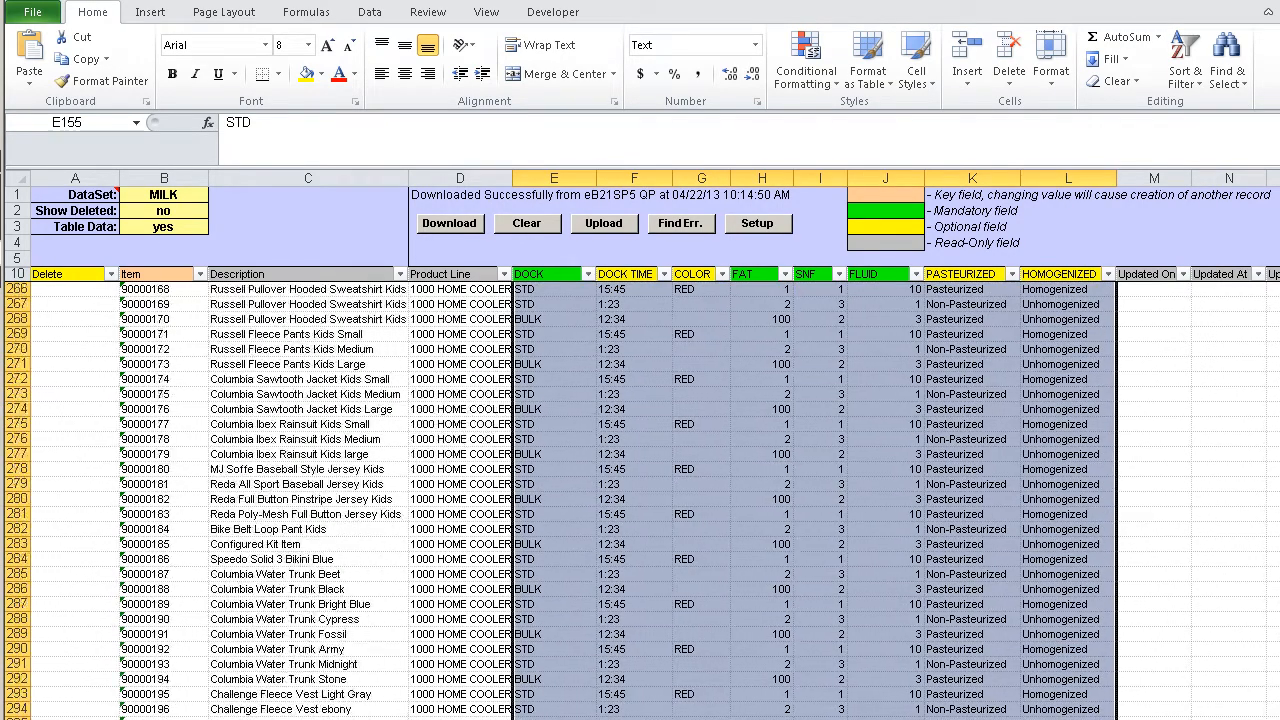
{"action": "left_click", "coordinate": [550, 515]}
{"action": "key", "text": "ctrl+v"}
{"action": "scroll", "coordinate": [550, 515], "scroll_direction": "down", "scroll_amount": 20}
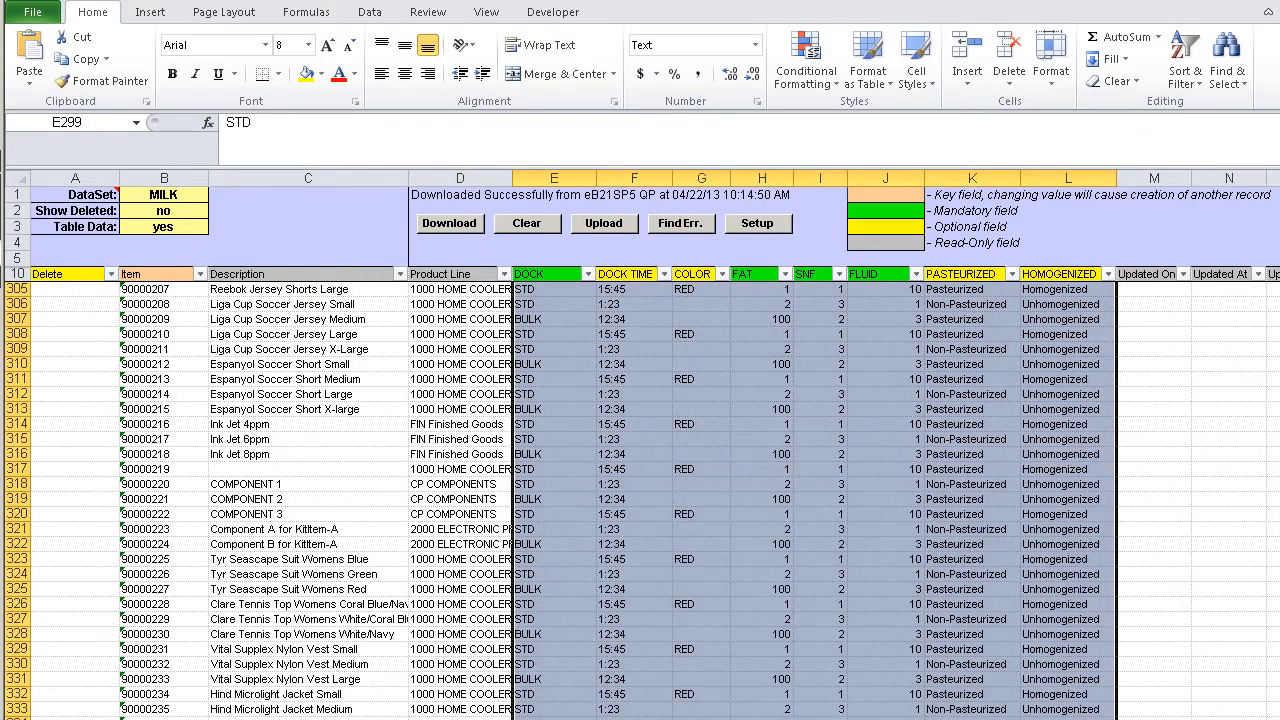
{"action": "scroll", "coordinate": [565, 603], "scroll_direction": "down", "scroll_amount": 12}
{"action": "left_click", "coordinate": [565, 603]}
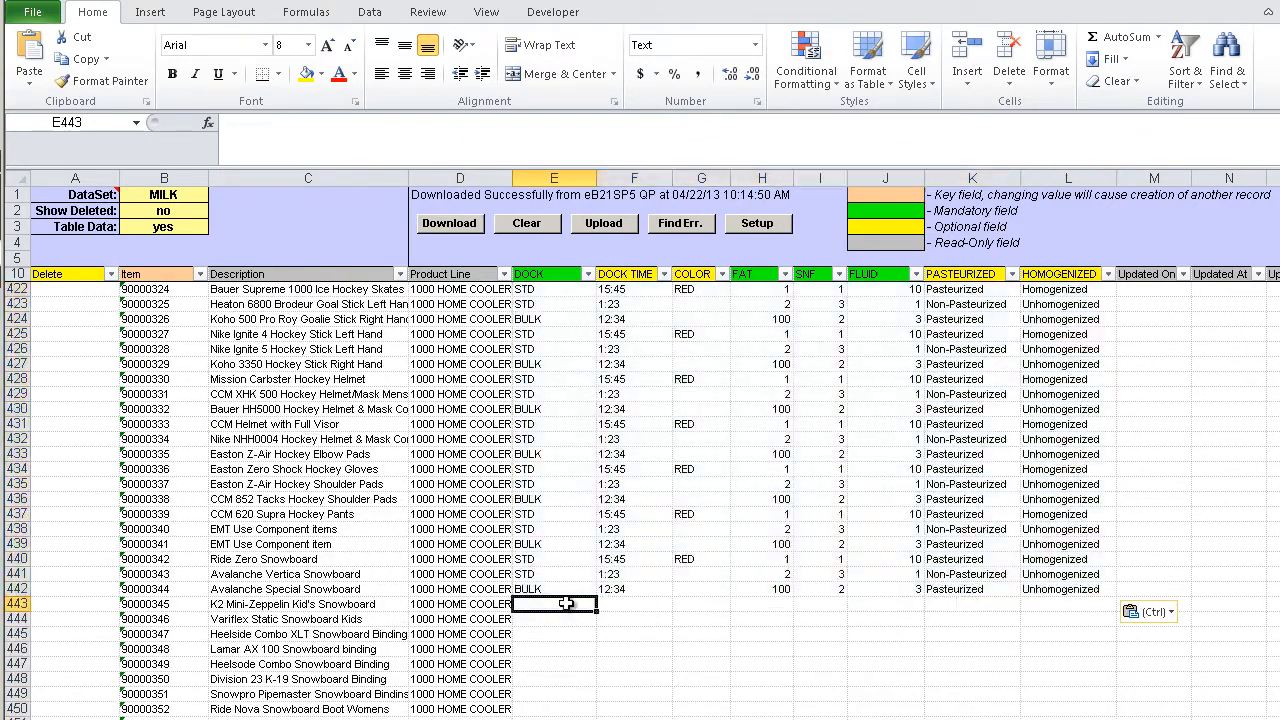
{"action": "key", "text": "ctrl+v"}
Step: Paste the copied 144-row block again starting at row 587 and at row 731
{"action": "scroll", "coordinate": [565, 603], "scroll_direction": "down", "scroll_amount": 15}
{"action": "scroll", "coordinate": [570, 628], "scroll_direction": "down", "scroll_amount": 20}
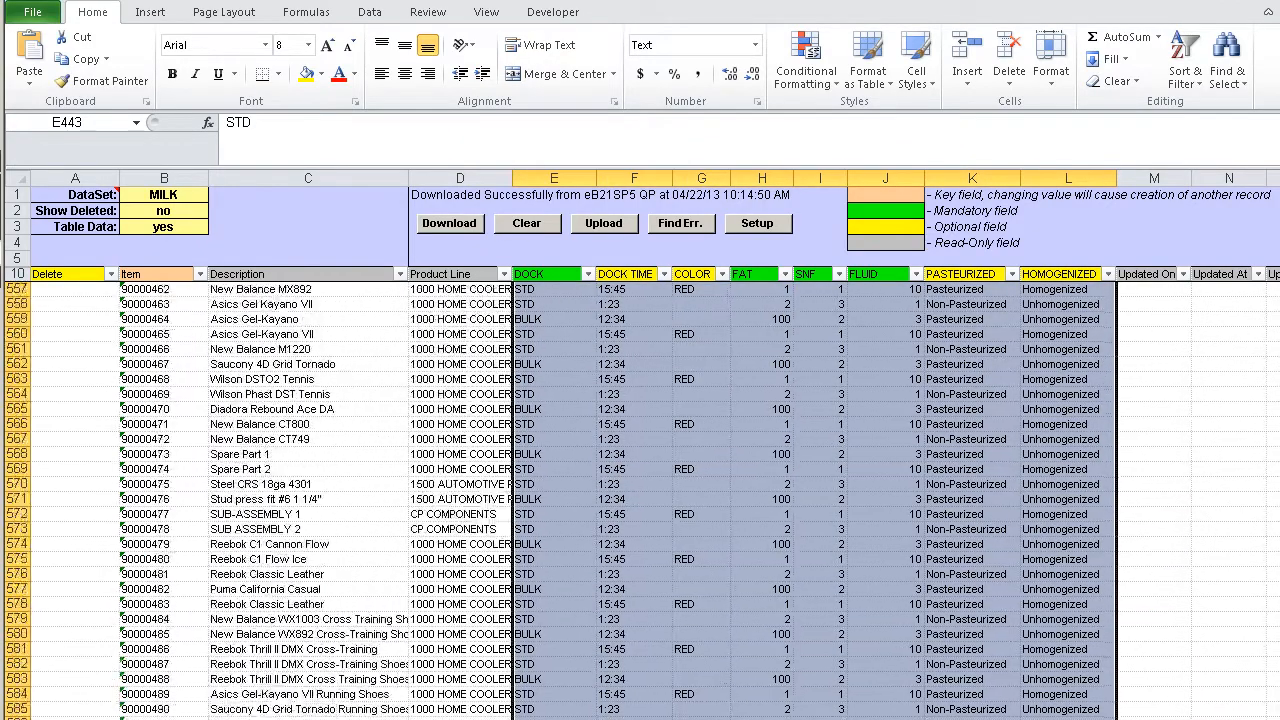
{"action": "left_click", "coordinate": [566, 609]}
{"action": "key", "text": "ctrl+v"}
{"action": "scroll", "coordinate": [591, 686], "scroll_direction": "down", "scroll_amount": 20}
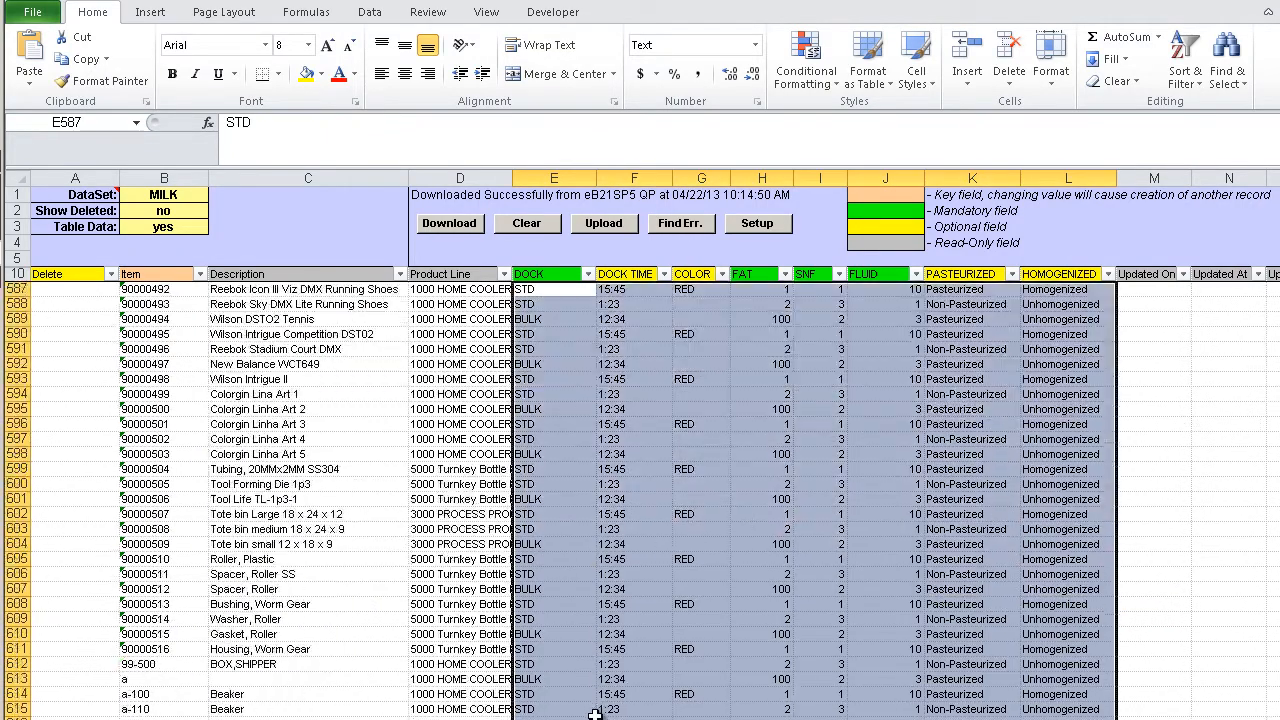
{"action": "scroll", "coordinate": [591, 686], "scroll_direction": "down", "scroll_amount": 17}
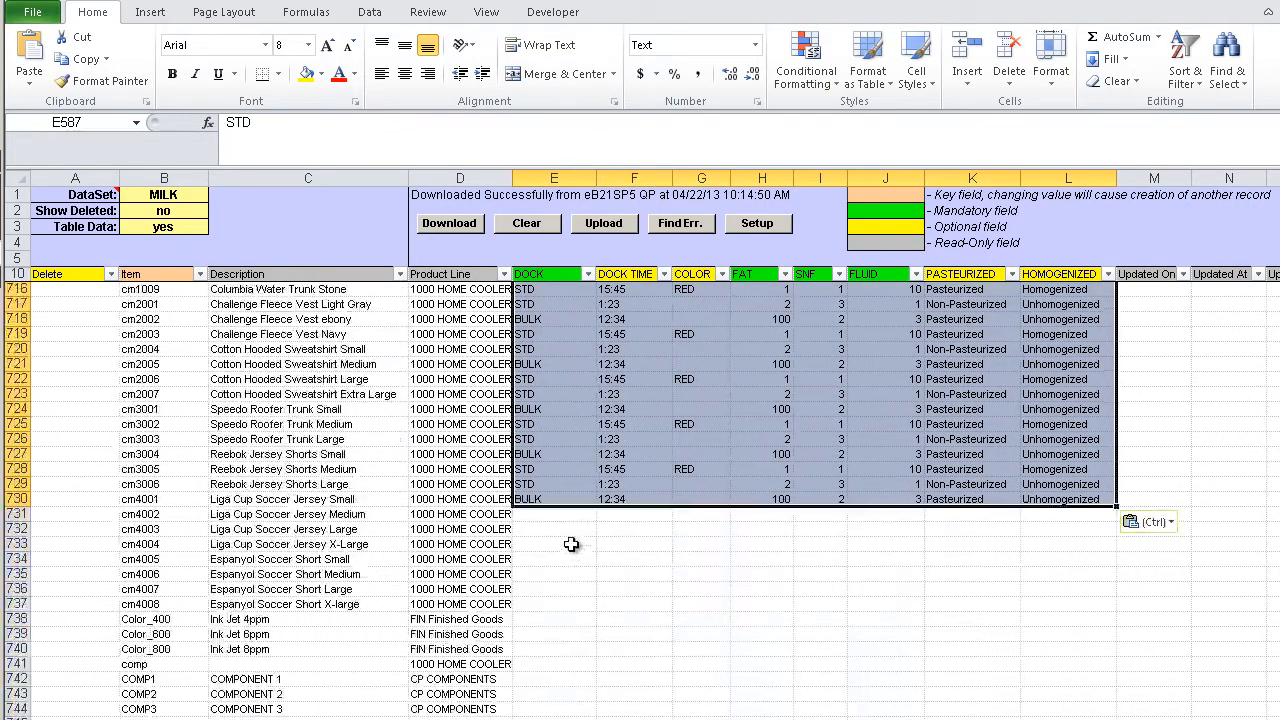
{"action": "left_click", "coordinate": [571, 519]}
{"action": "key", "text": "ctrl+v"}
Step: Paste the copied 144-row block again starting at row 875 and at row 1019
{"action": "scroll", "coordinate": [583, 689], "scroll_direction": "down", "scroll_amount": 7}
{"action": "scroll", "coordinate": [583, 689], "scroll_direction": "down", "scroll_amount": 20}
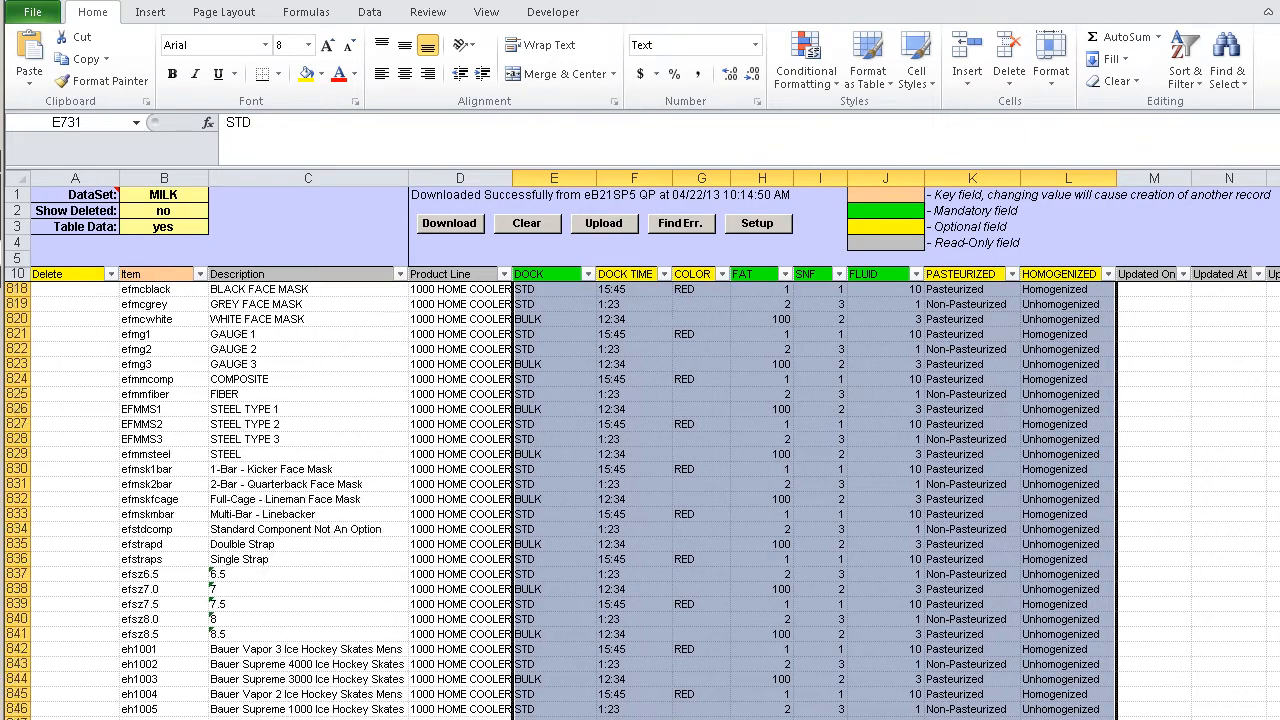
{"action": "left_click", "coordinate": [582, 649]}
{"action": "key", "text": "ctrl+v"}
{"action": "scroll", "coordinate": [582, 649], "scroll_direction": "down", "scroll_amount": 20}
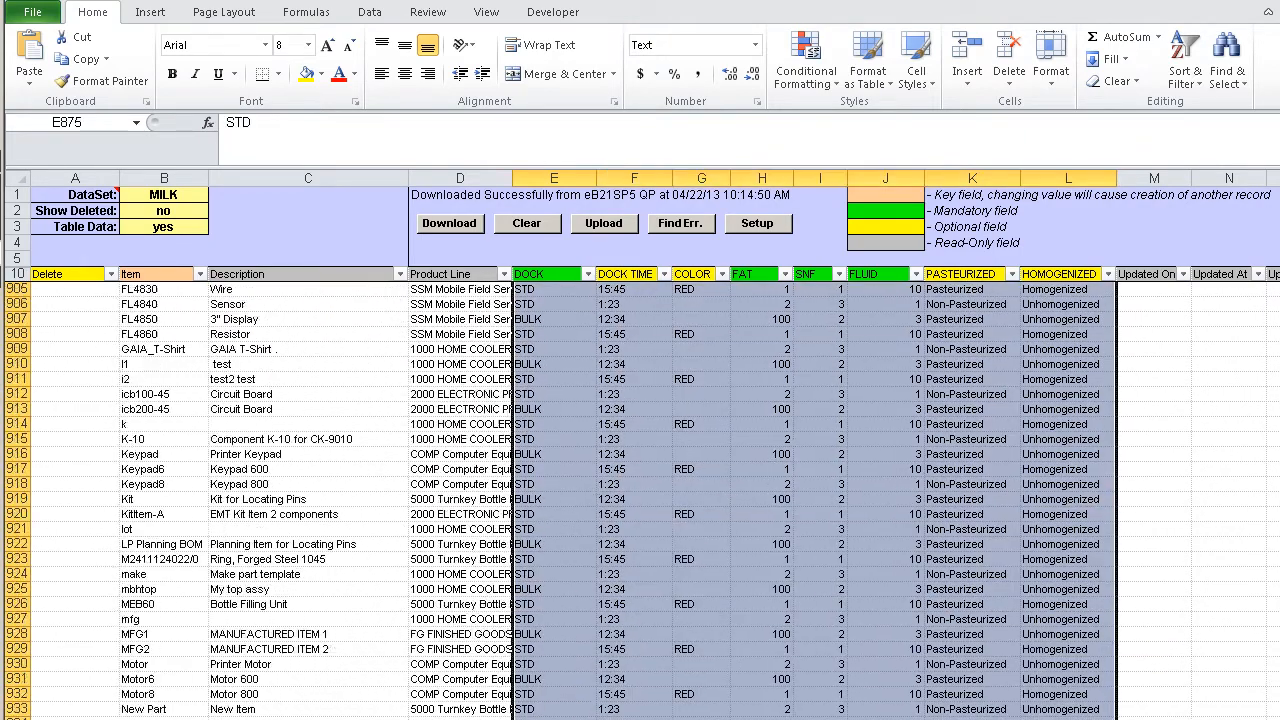
{"action": "scroll", "coordinate": [560, 650], "scroll_direction": "down", "scroll_amount": 7}
{"action": "left_click", "coordinate": [545, 649]}
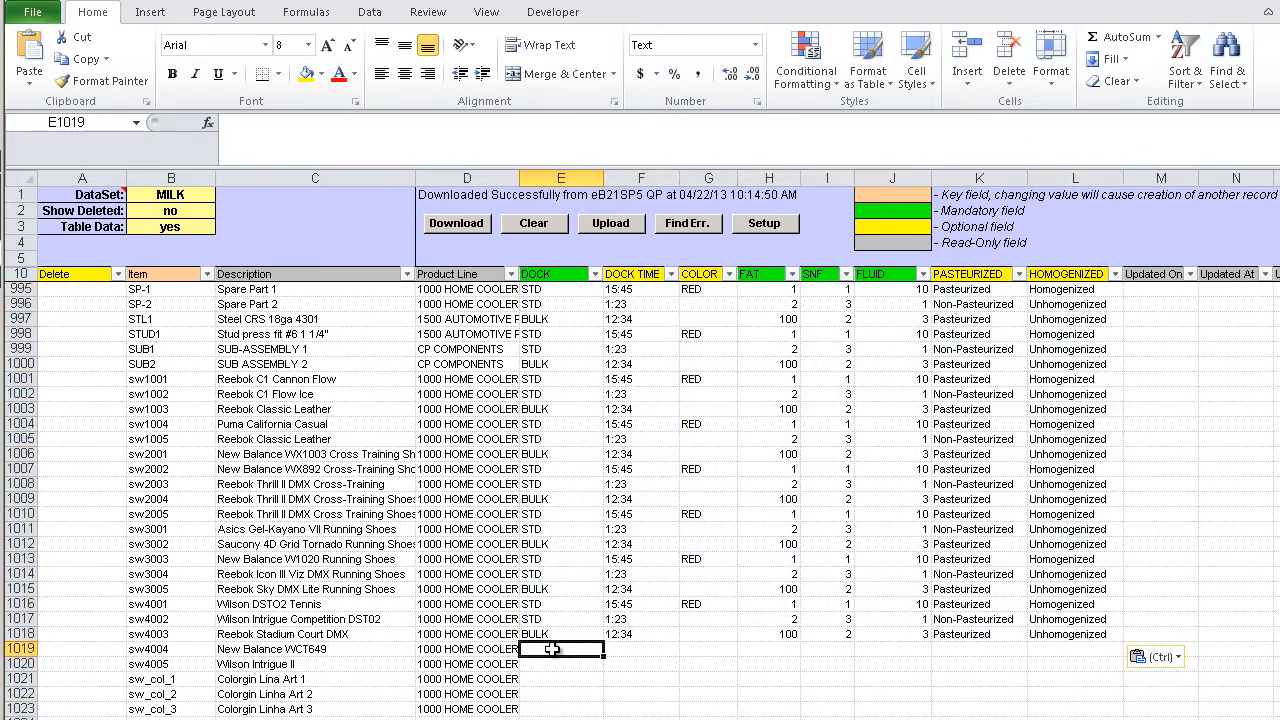
{"action": "key", "text": "ctrl+v"}
Step: Delete the surplus DOCK through HOMOGENIZED entries from row 1039 down, below the last item
{"action": "scroll", "coordinate": [560, 650], "scroll_direction": "down", "scroll_amount": 14}
{"action": "scroll", "coordinate": [534, 666], "scroll_direction": "up", "scroll_amount": 7}
{"action": "left_click", "coordinate": [571, 634]}
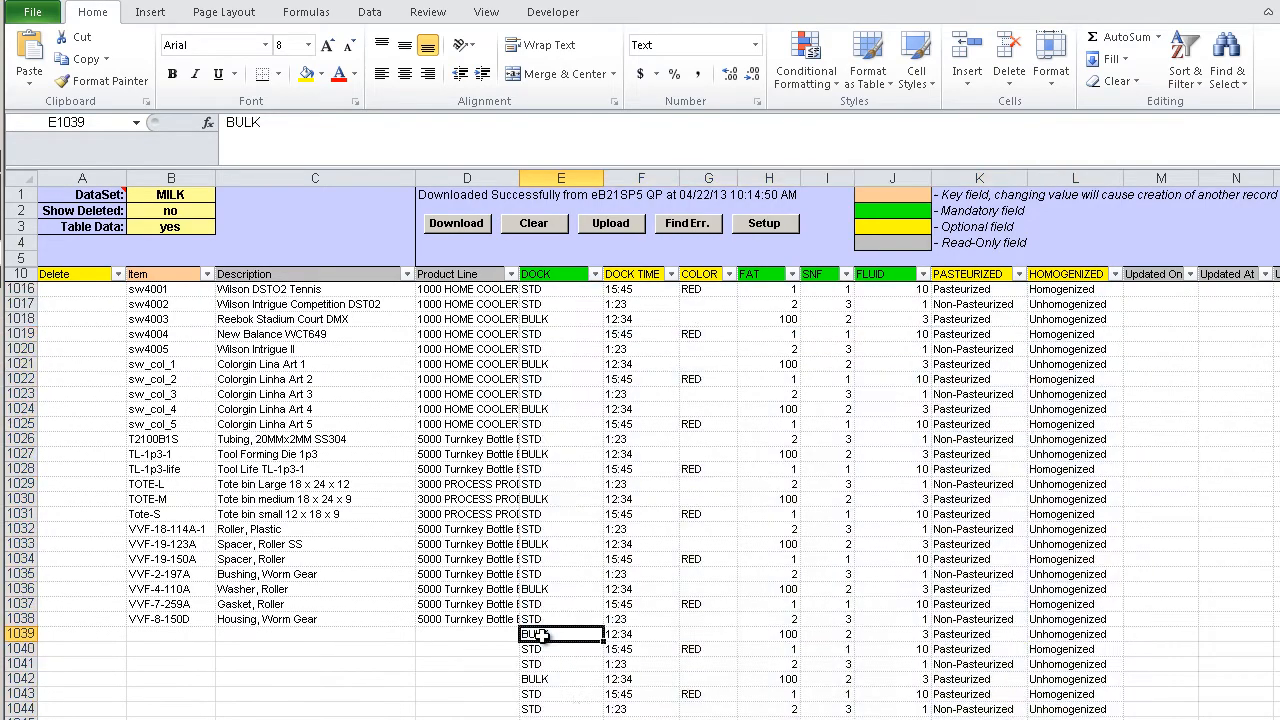
{"action": "scroll", "coordinate": [571, 634], "scroll_direction": "down", "scroll_amount": 20}
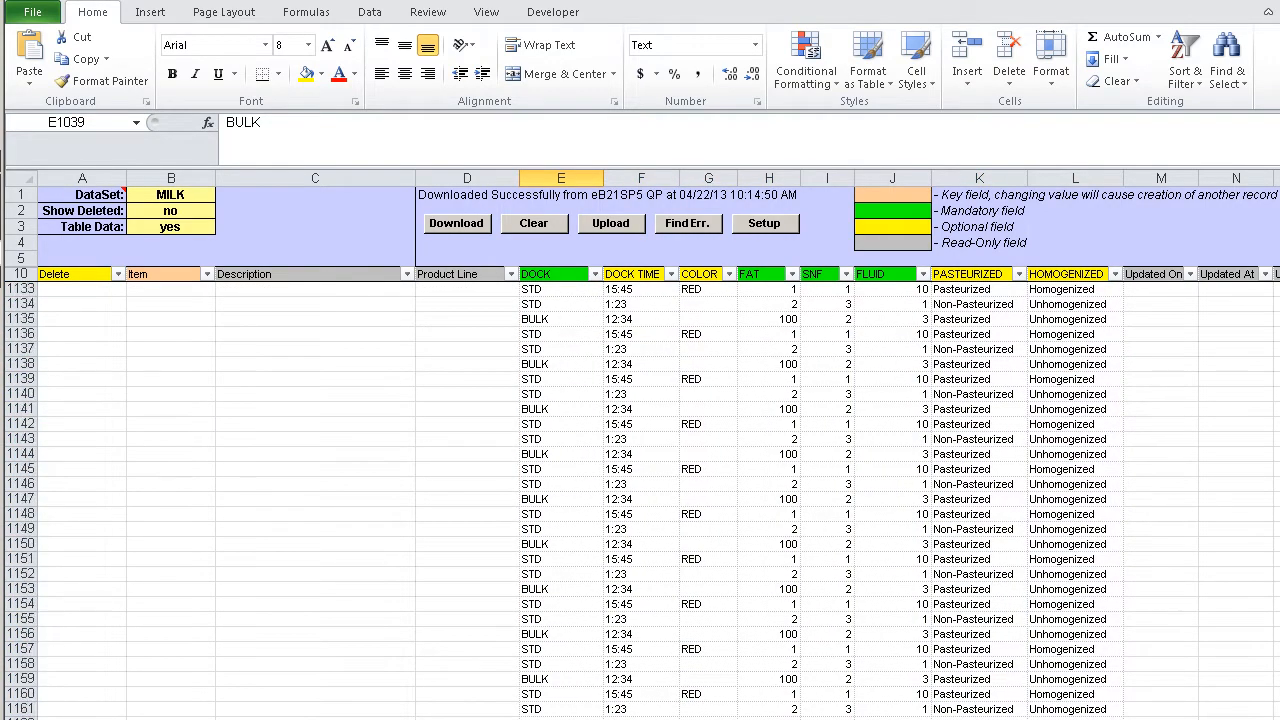
{"action": "left_click", "coordinate": [1075, 718], "text": "shift"}
{"action": "key", "text": "Delete"}
Step: Upload the filled MILK dataset to QAD and close the status report
{"action": "key", "text": "ctrl+Home"}
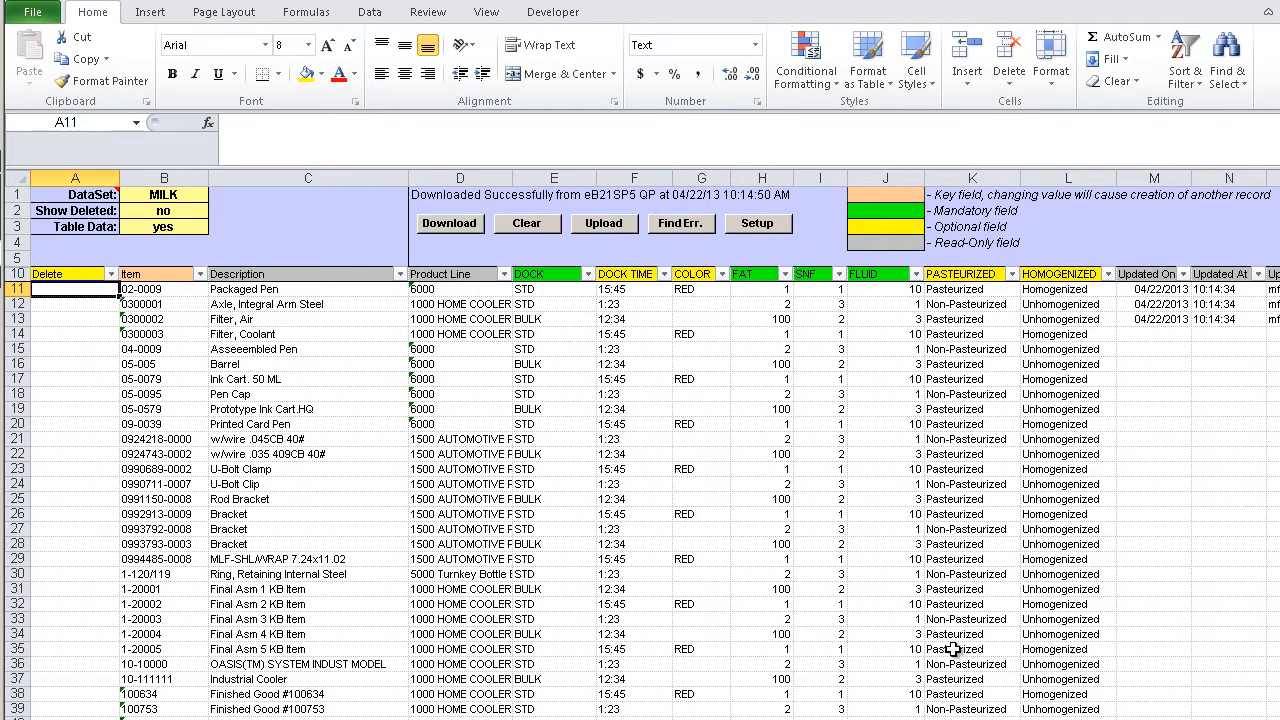
{"action": "left_click", "coordinate": [604, 224]}
{"action": "left_click", "coordinate": [631, 464]}
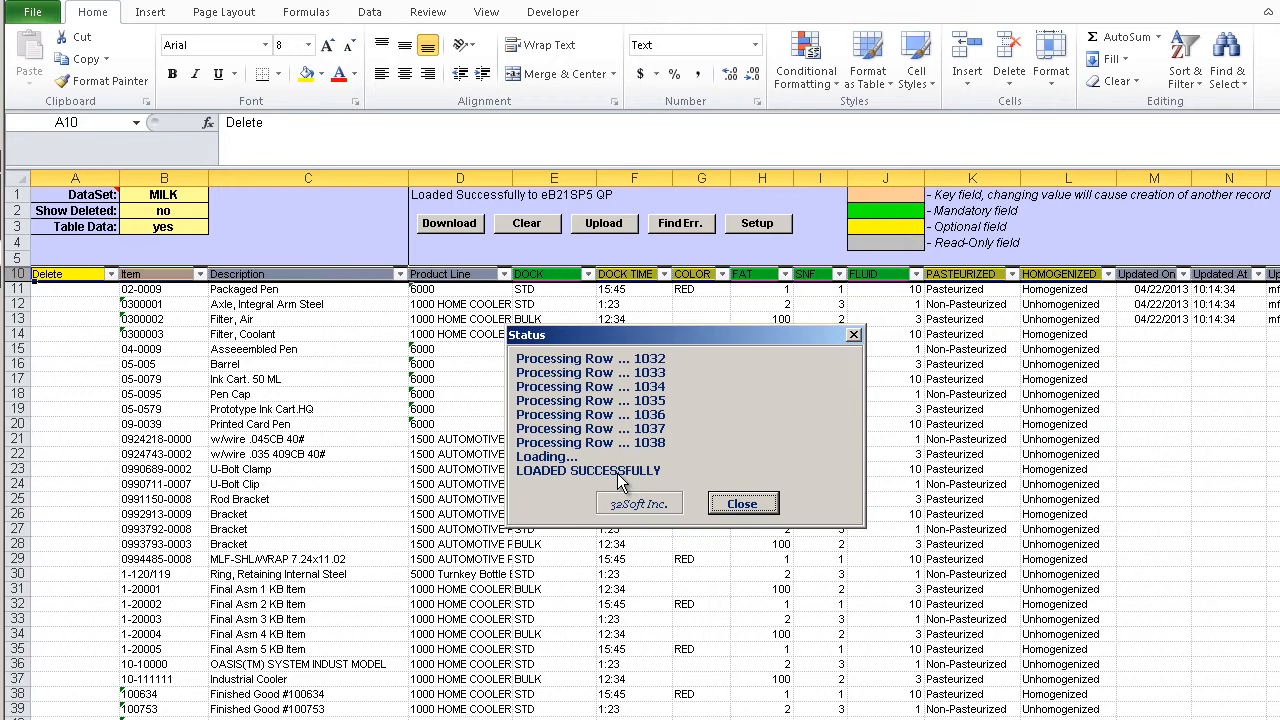
{"action": "left_click", "coordinate": [743, 504]}
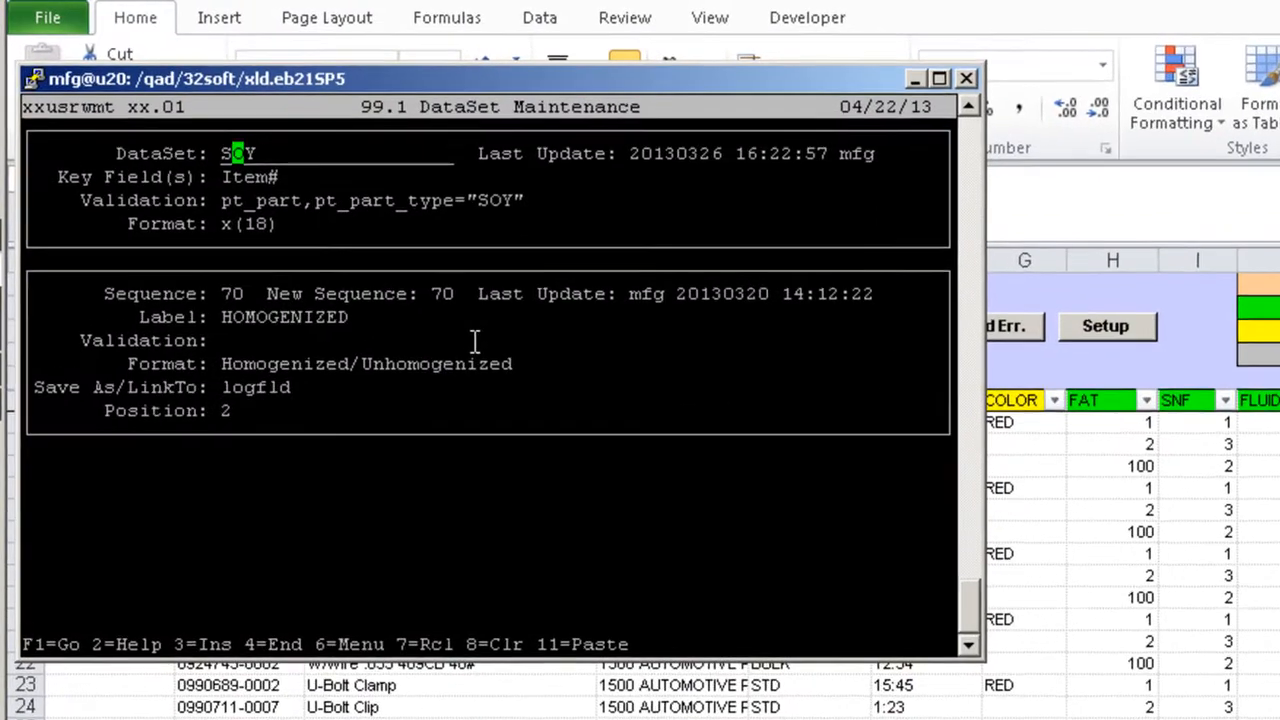
Step: In QAD DataSet Maintenance, open the SUPPLIER dataset and examine its key field and the definitions of sequences 1 and 10
{"action": "key", "text": "Down"}
{"action": "key", "text": "Return"}
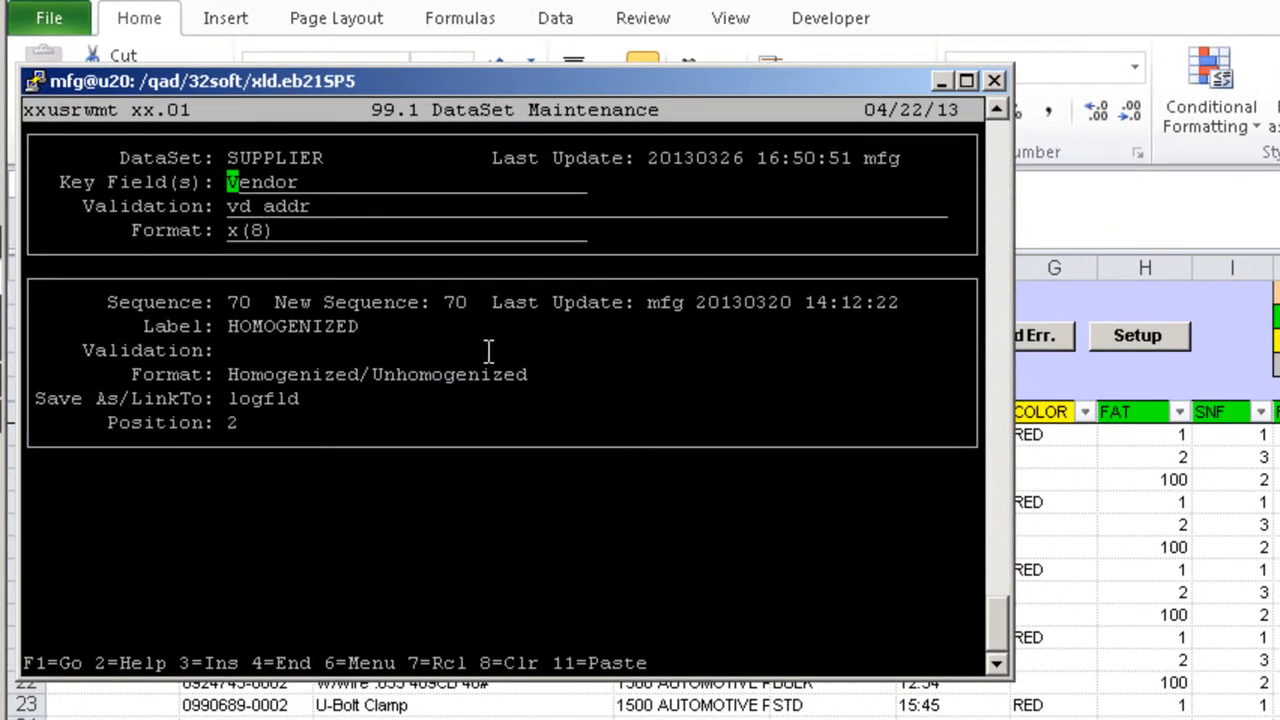
{"action": "key", "text": "Return"}
{"action": "key", "text": "Return"}
{"action": "key", "text": "Return"}
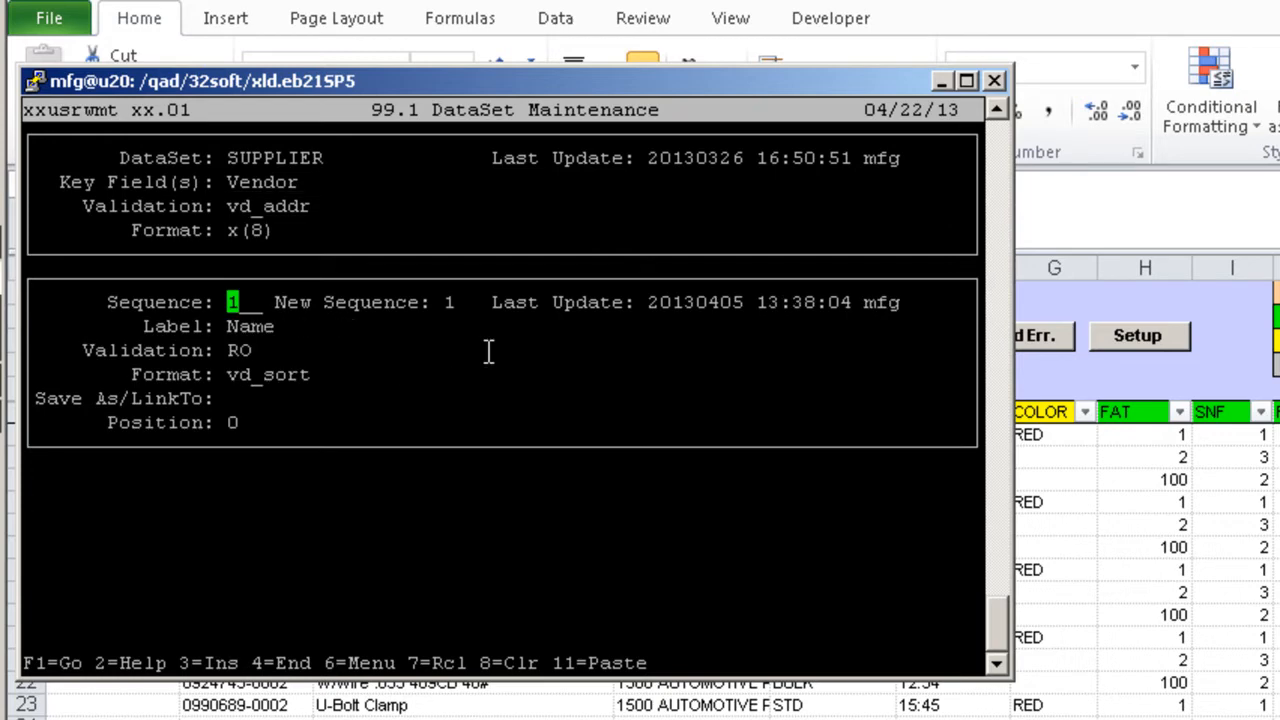
{"action": "key", "text": "Down"}
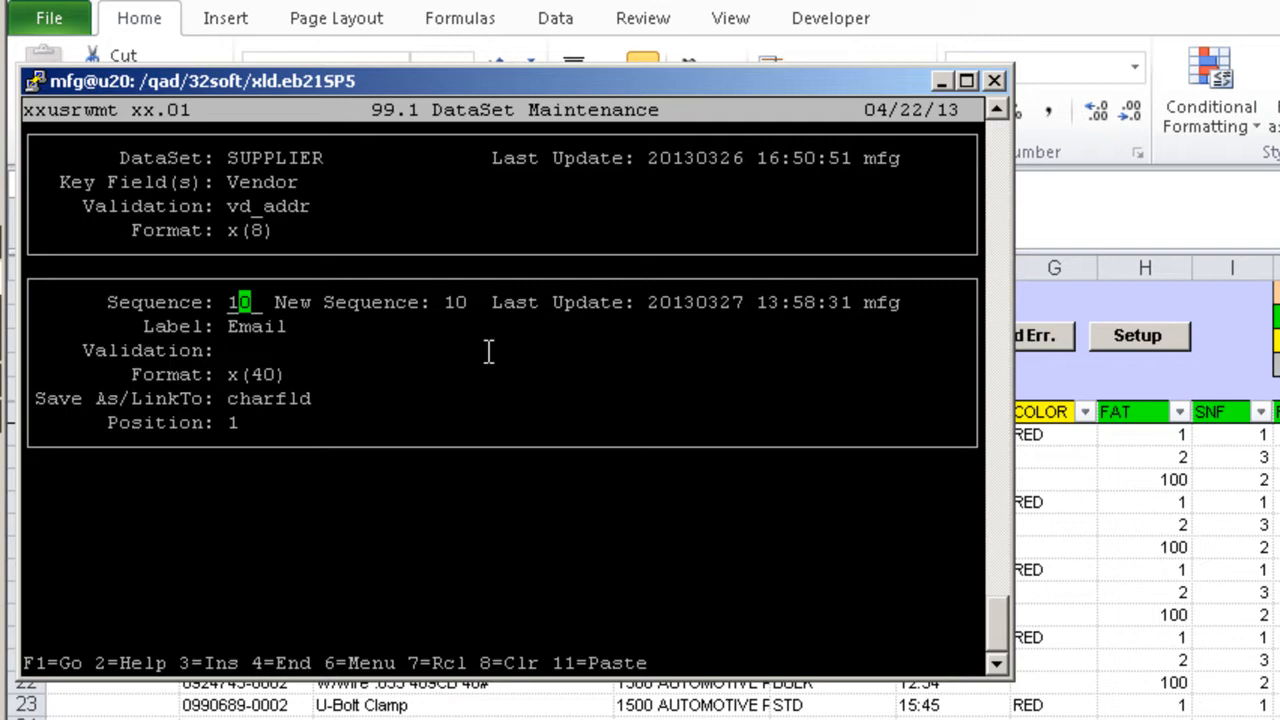
Step: Examine the definition of sequence 20 in the SUPPLIER dataset, leave the sequence section and return to the Excel sheet
{"action": "key", "text": "Down"}
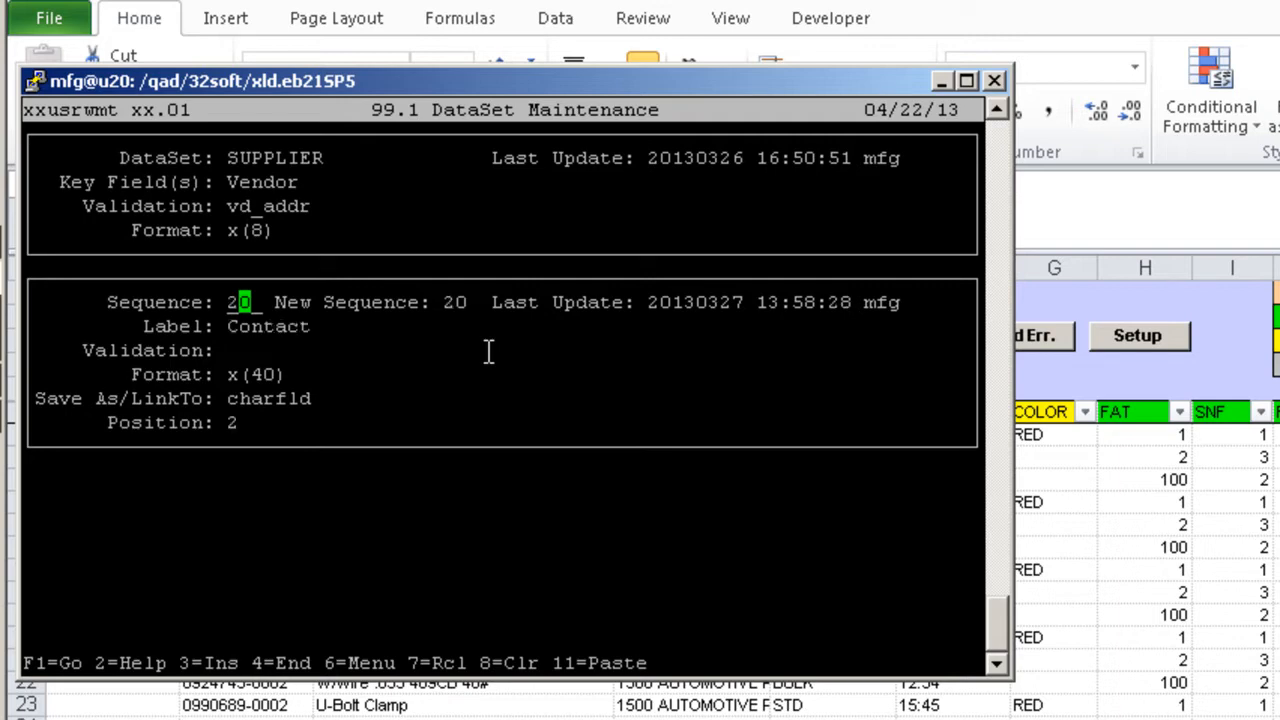
{"action": "key", "text": "F4"}
{"action": "left_click", "coordinate": [1150, 718]}
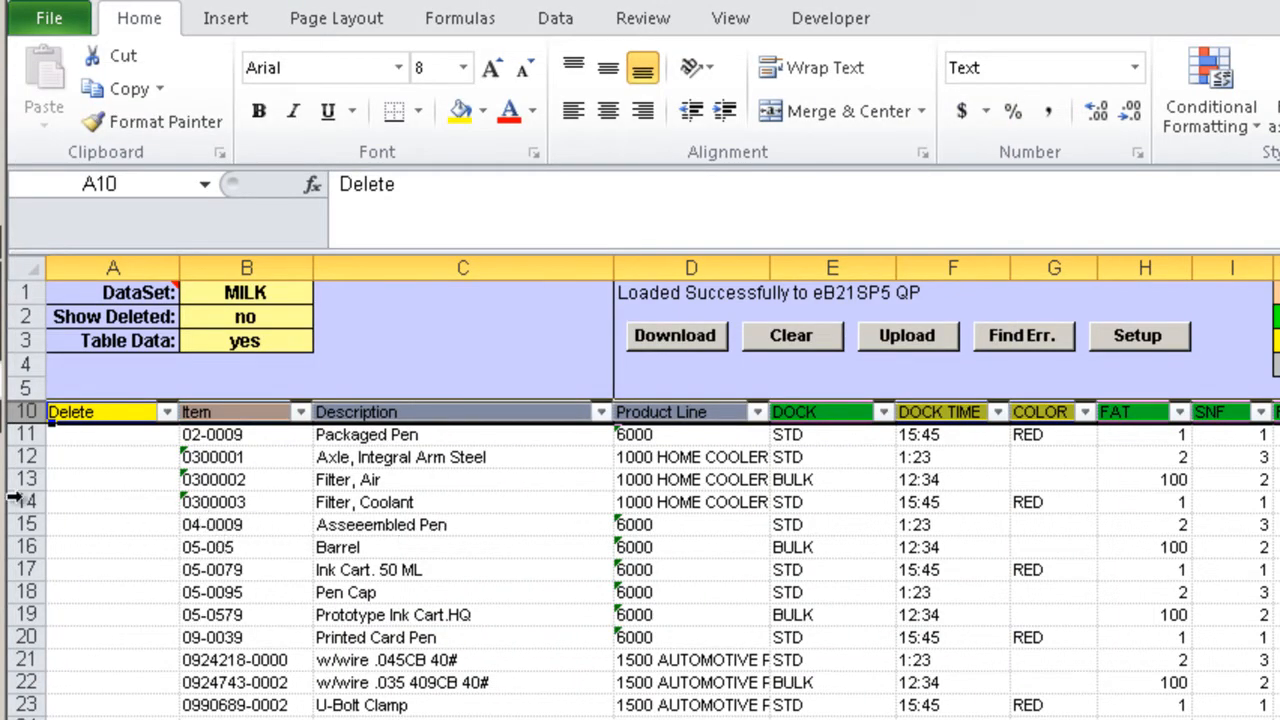
Step: Set the DataSet to SUPPLIER in cell B1 and download its data from QAD
{"action": "left_click", "coordinate": [249, 291]}
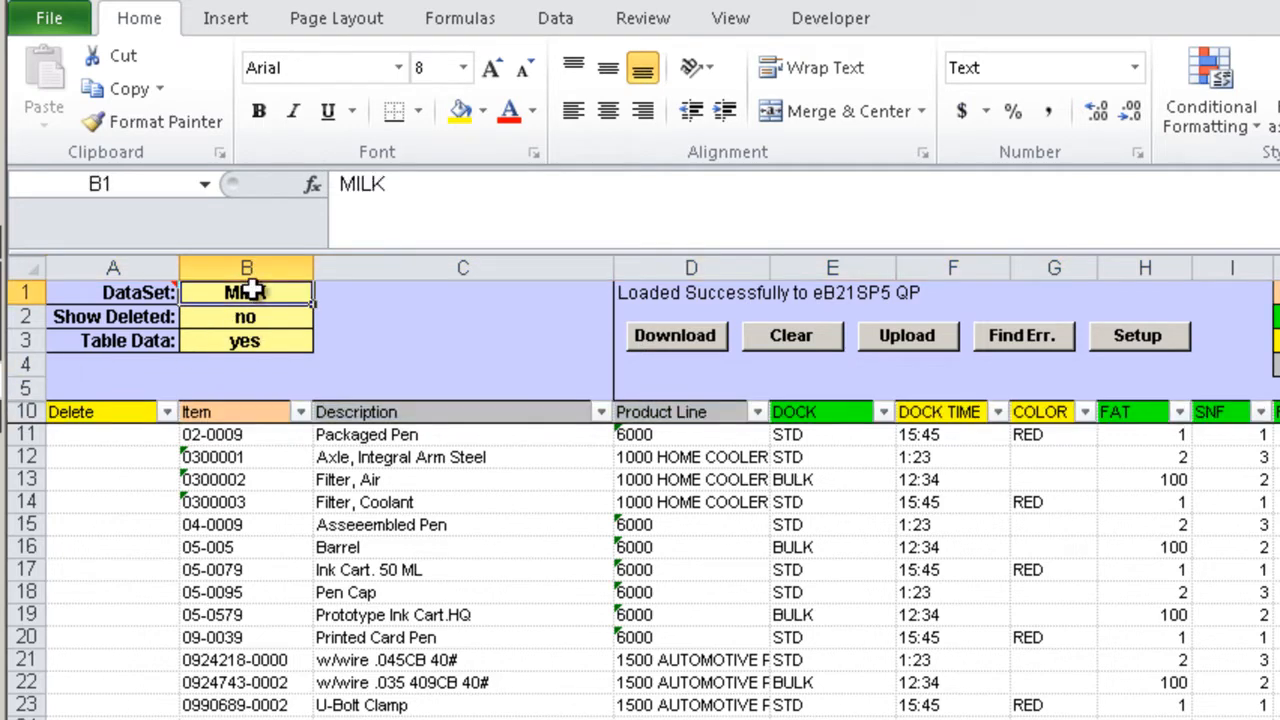
{"action": "type", "text": "SUPPLIER"}
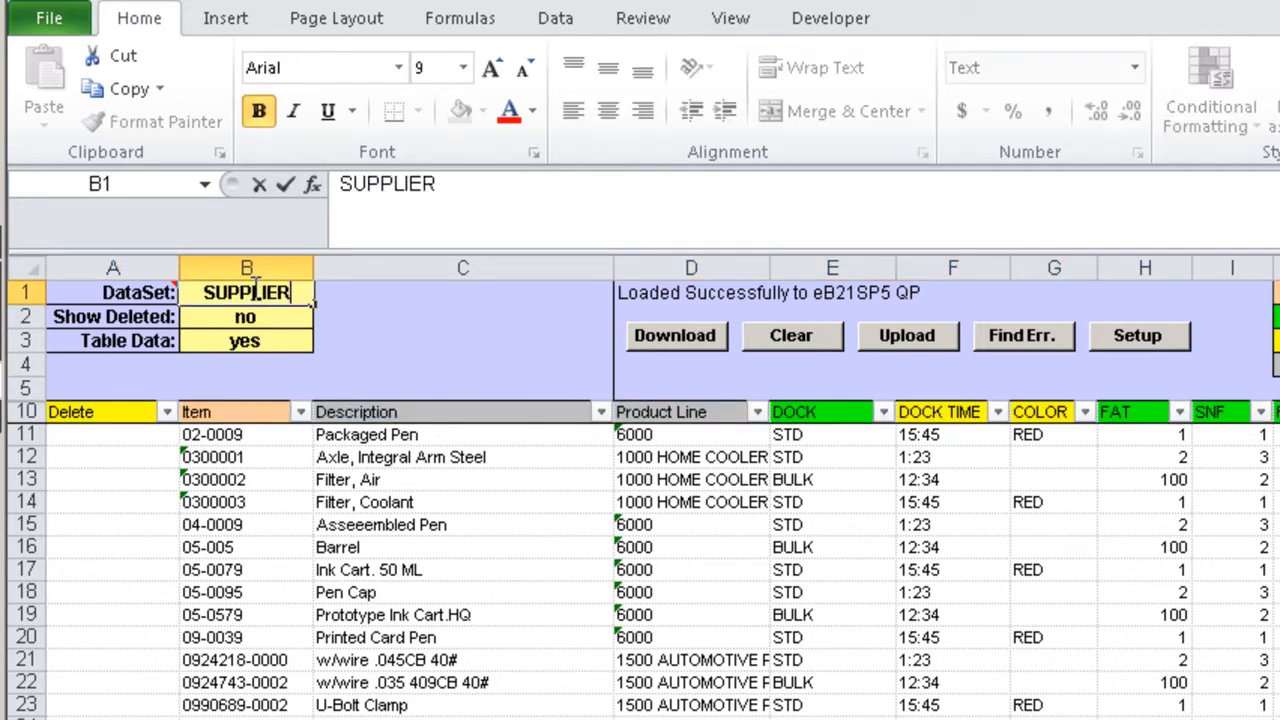
{"action": "key", "text": "Return"}
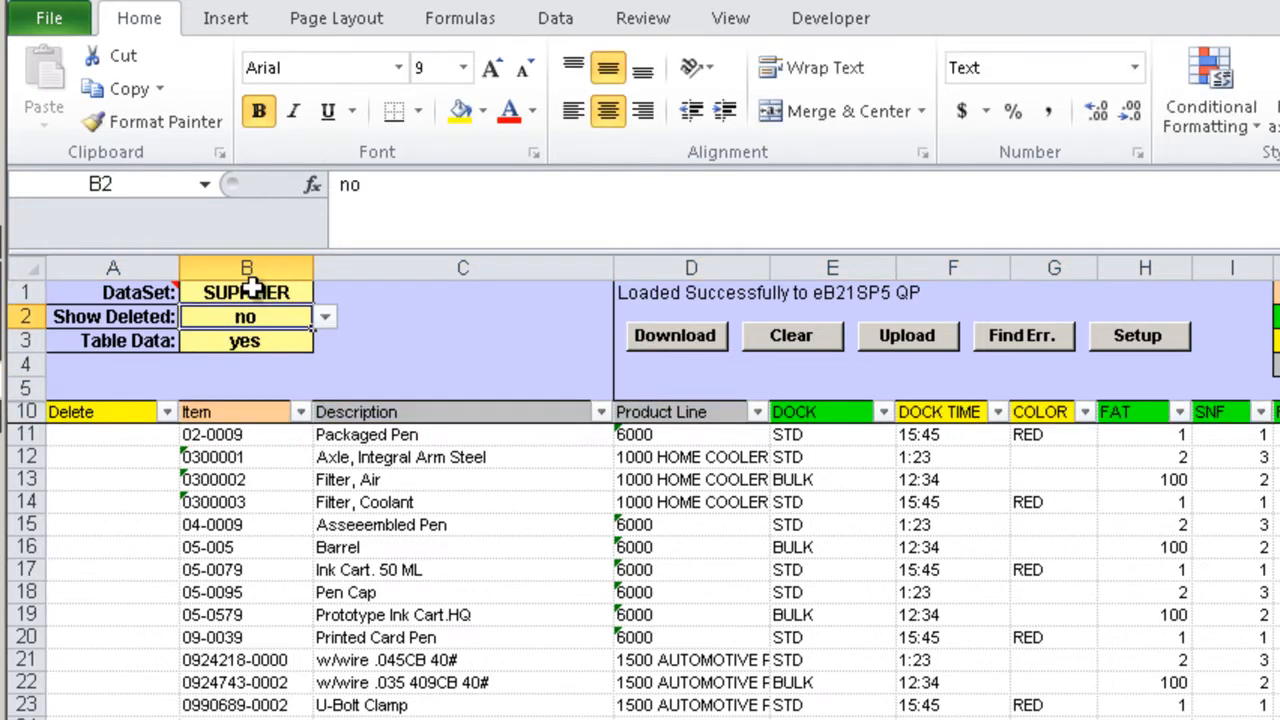
{"action": "left_click", "coordinate": [676, 338]}
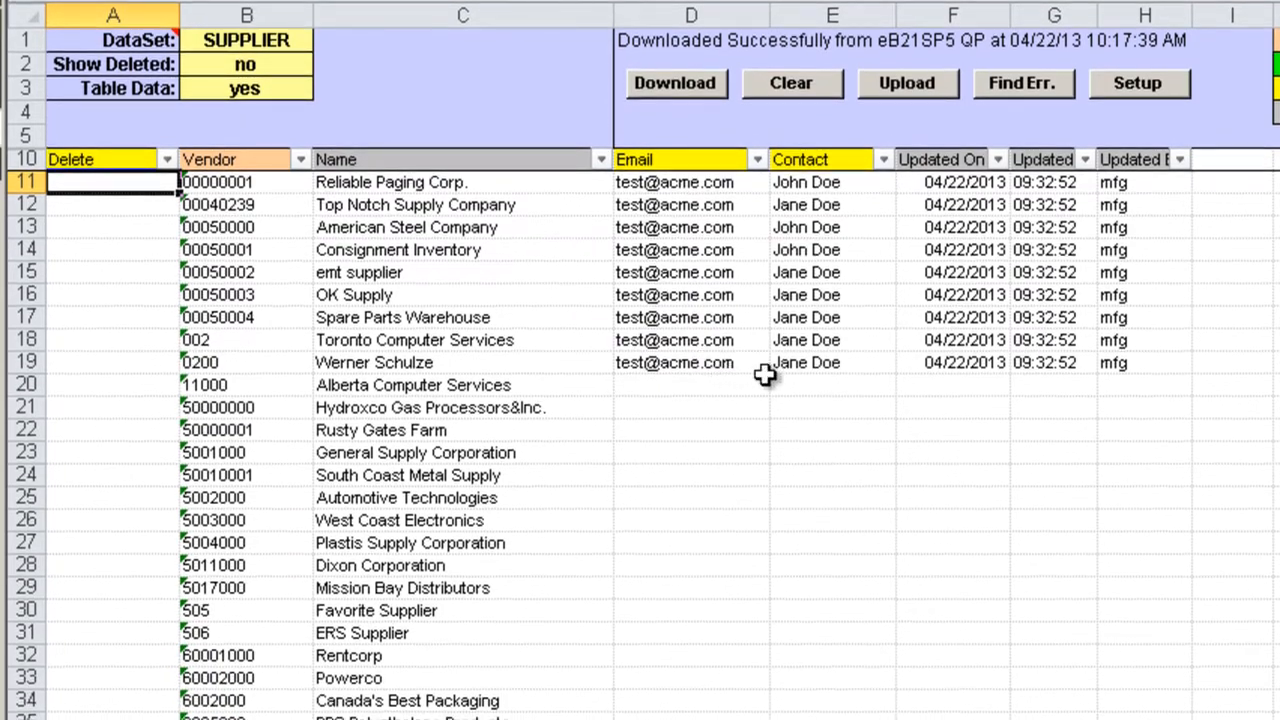
Step: Replace the supplier contact name in cell E19
{"action": "left_click", "coordinate": [845, 367]}
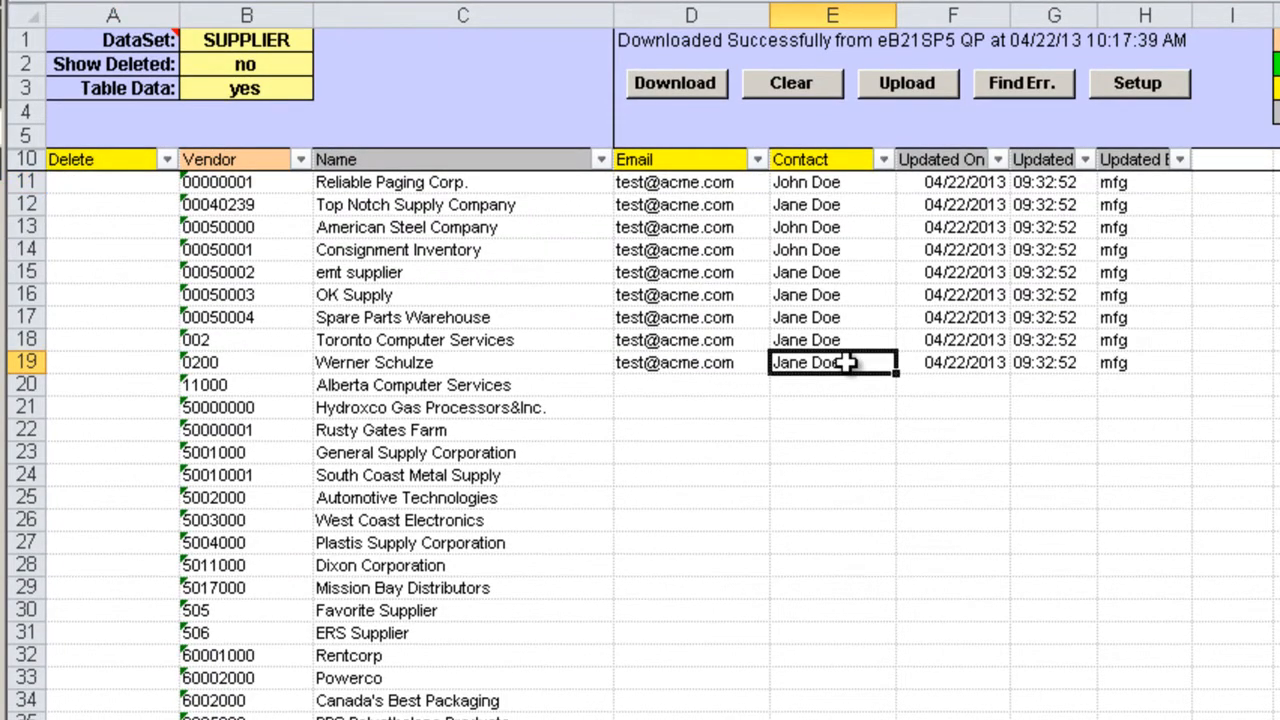
{"action": "type", "text": "John "}
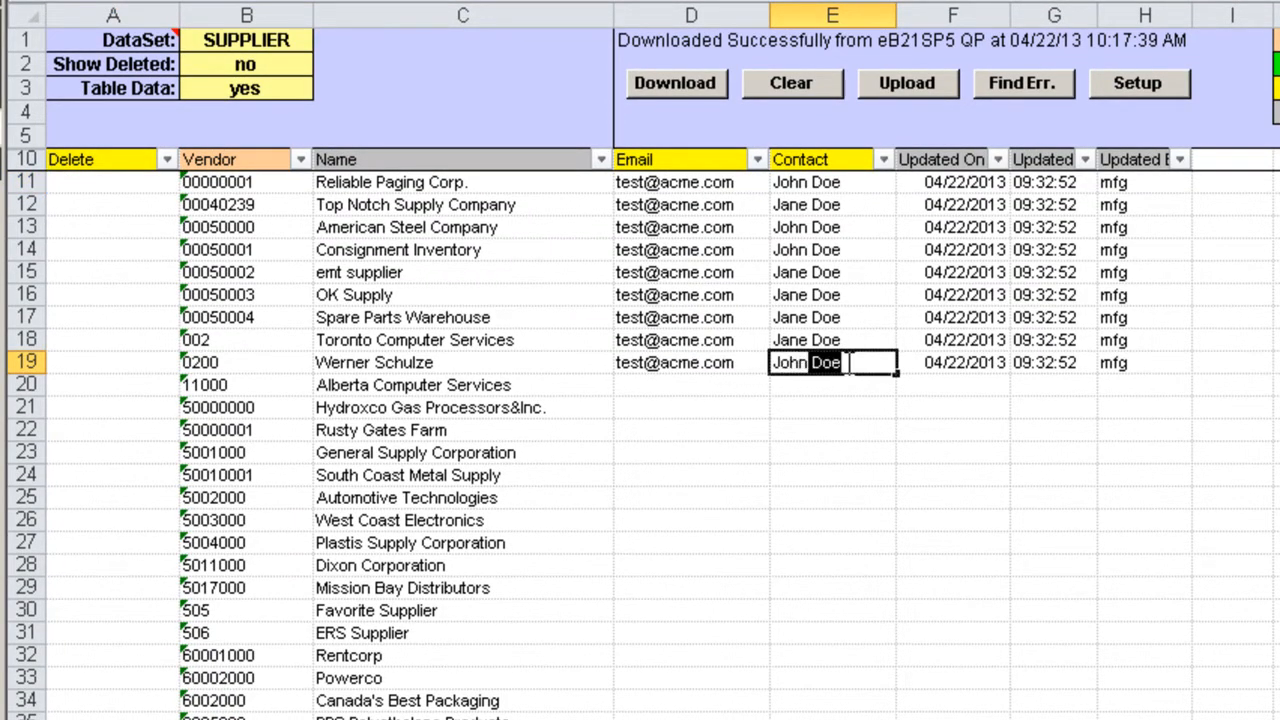
{"action": "type", "text": "Doe"}
{"action": "key", "text": "Up"}
Step: Copy the Email and Contact entries in cells D16:E19
{"action": "key", "text": "Up"}
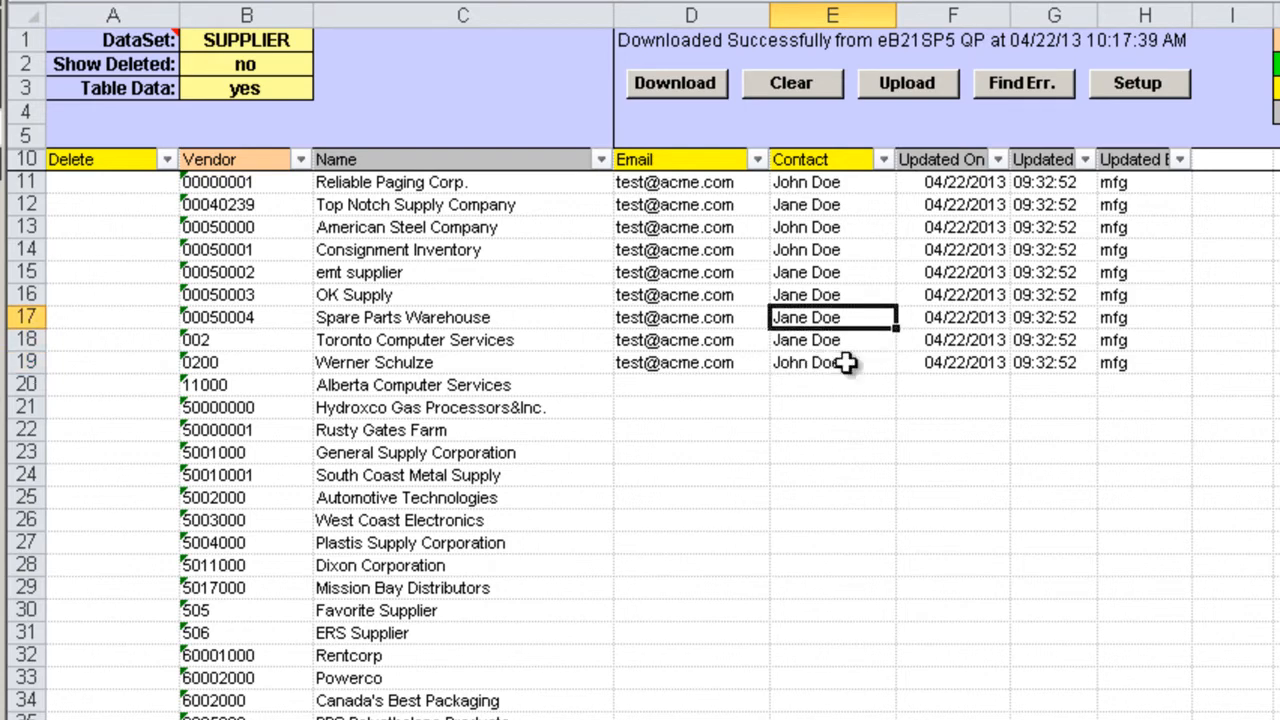
{"action": "key", "text": "Up"}
{"action": "key", "text": "shift+Left"}
{"action": "key", "text": "shift+Down"}
{"action": "key", "text": "shift+Down"}
{"action": "key", "text": "shift+Down"}
{"action": "key", "text": "ctrl+c"}
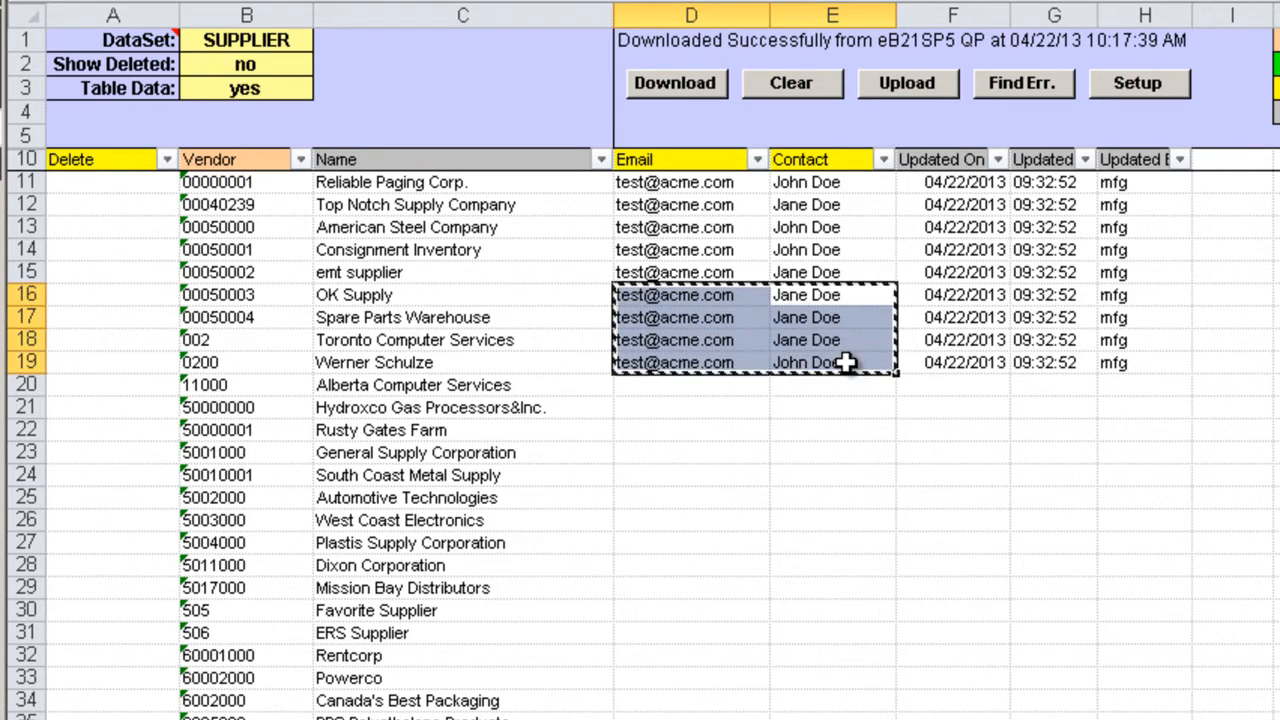
Step: Paste the copied Email and Contact entries into rows 24 to 27, starting at cell D24, and clear the copy marker
{"action": "key", "text": "Down"}
{"action": "key", "text": "Down"}
{"action": "key", "text": "Down"}
{"action": "key", "text": "Down"}
{"action": "key", "text": "Down"}
{"action": "key", "text": "Left"}
{"action": "key", "text": "Down"}
{"action": "key", "text": "Down"}
{"action": "key", "text": "Down"}
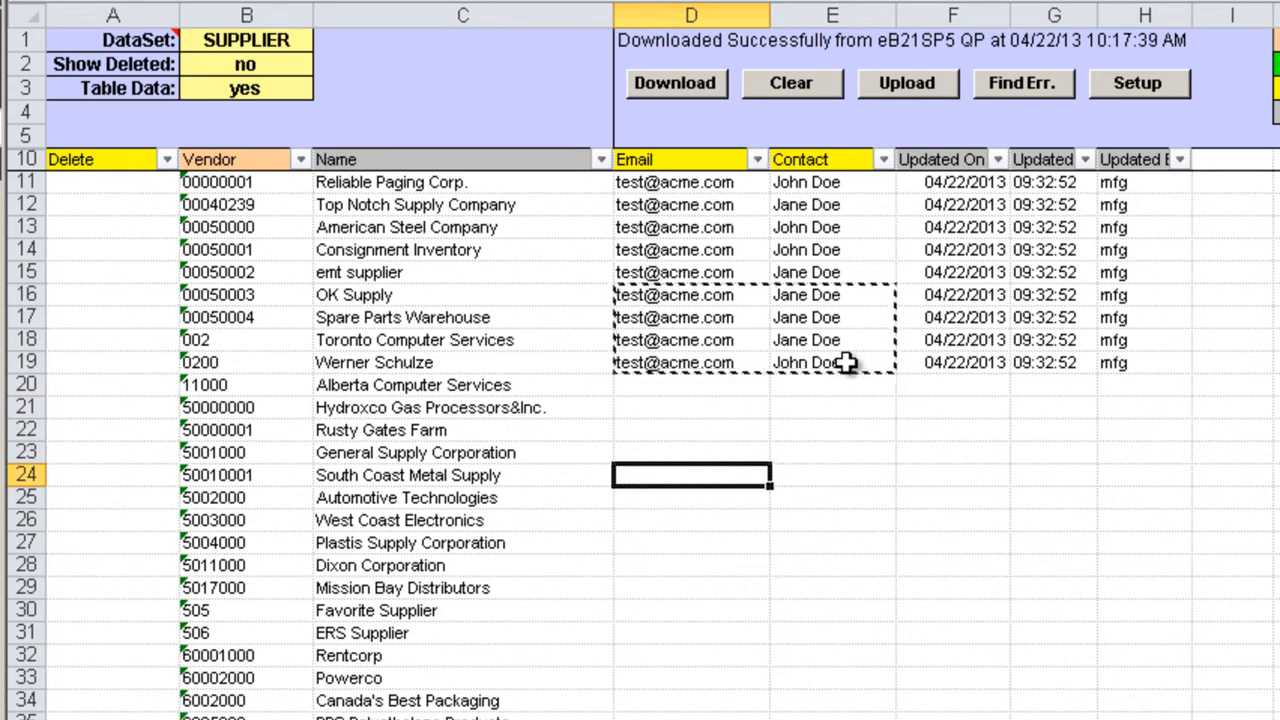
{"action": "key", "text": "ctrl+v"}
{"action": "key", "text": "Escape"}
{"action": "key", "text": "Down"}
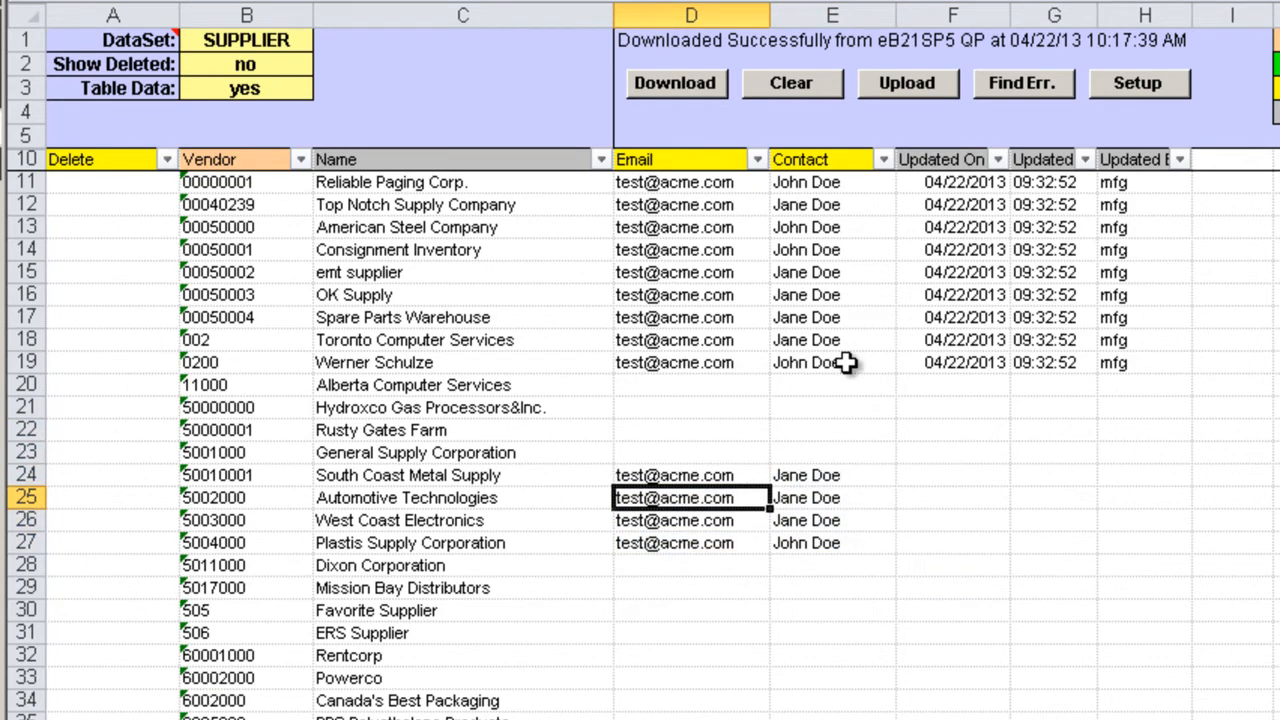
Step: Upload the edited SUPPLIER dataset to QAD, confirm the update and close the status report
{"action": "left_click", "coordinate": [925, 88]}
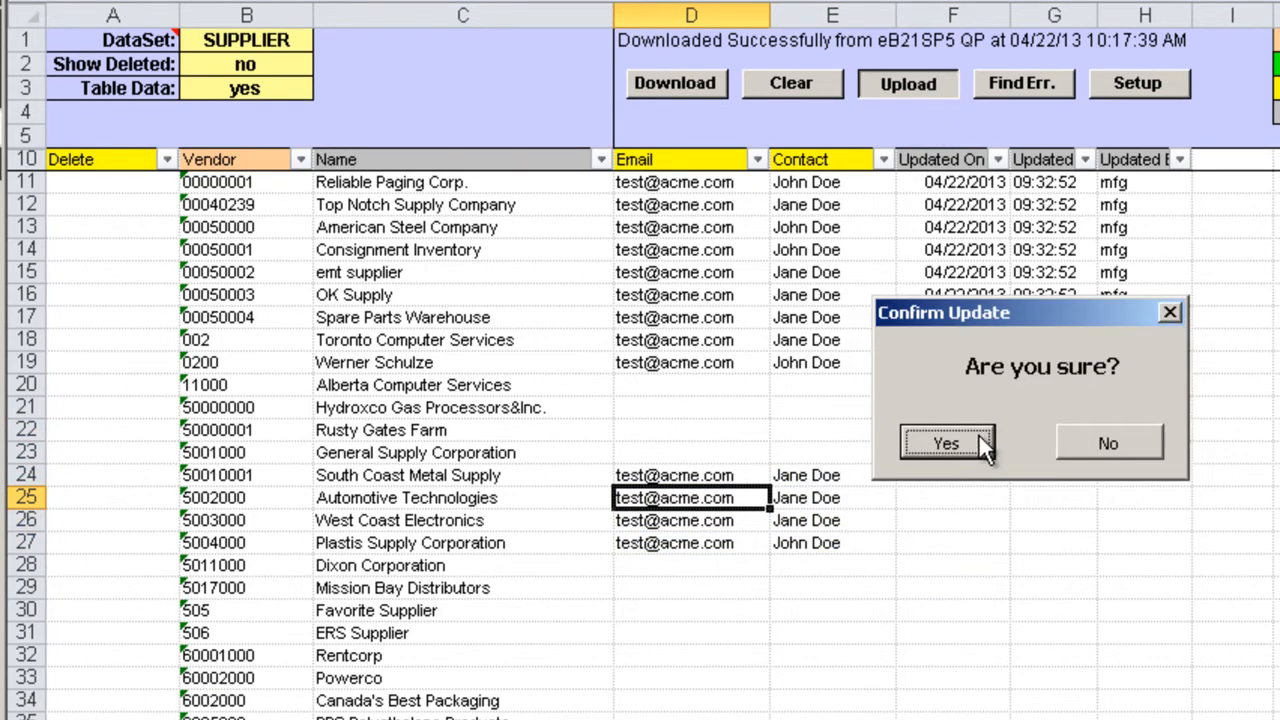
{"action": "left_click", "coordinate": [945, 443]}
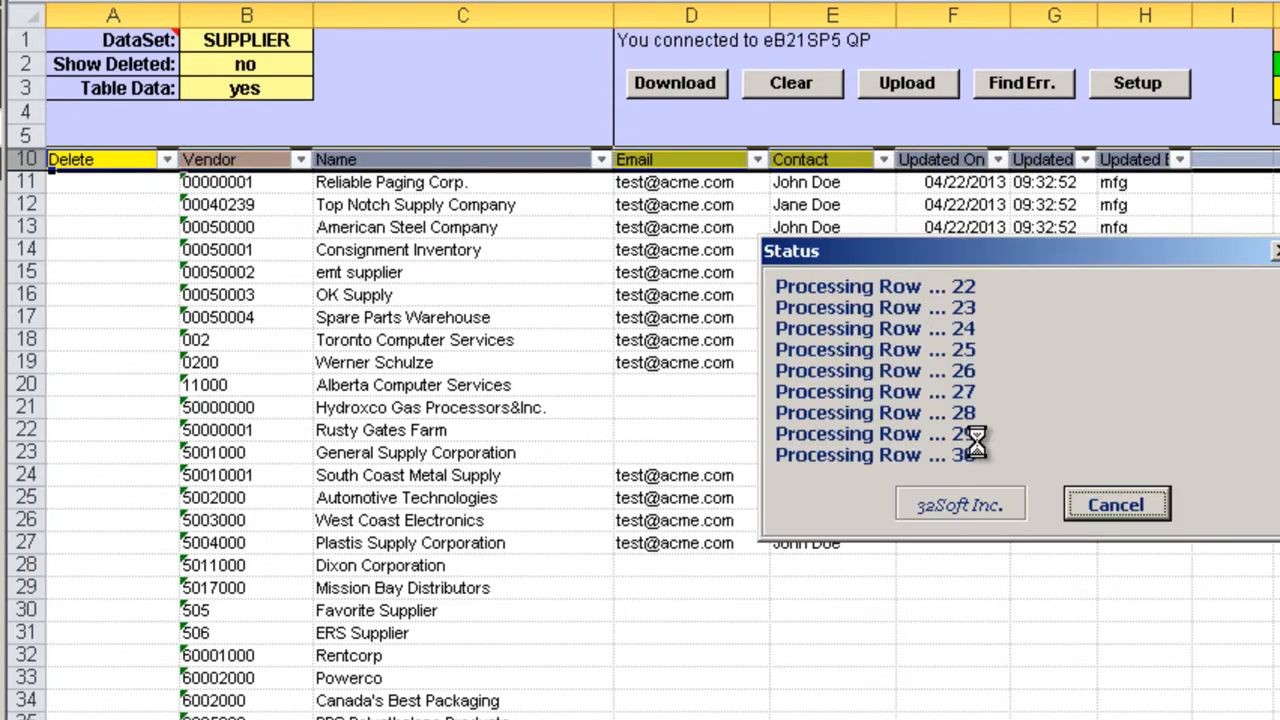
{"action": "left_click", "coordinate": [1115, 507]}
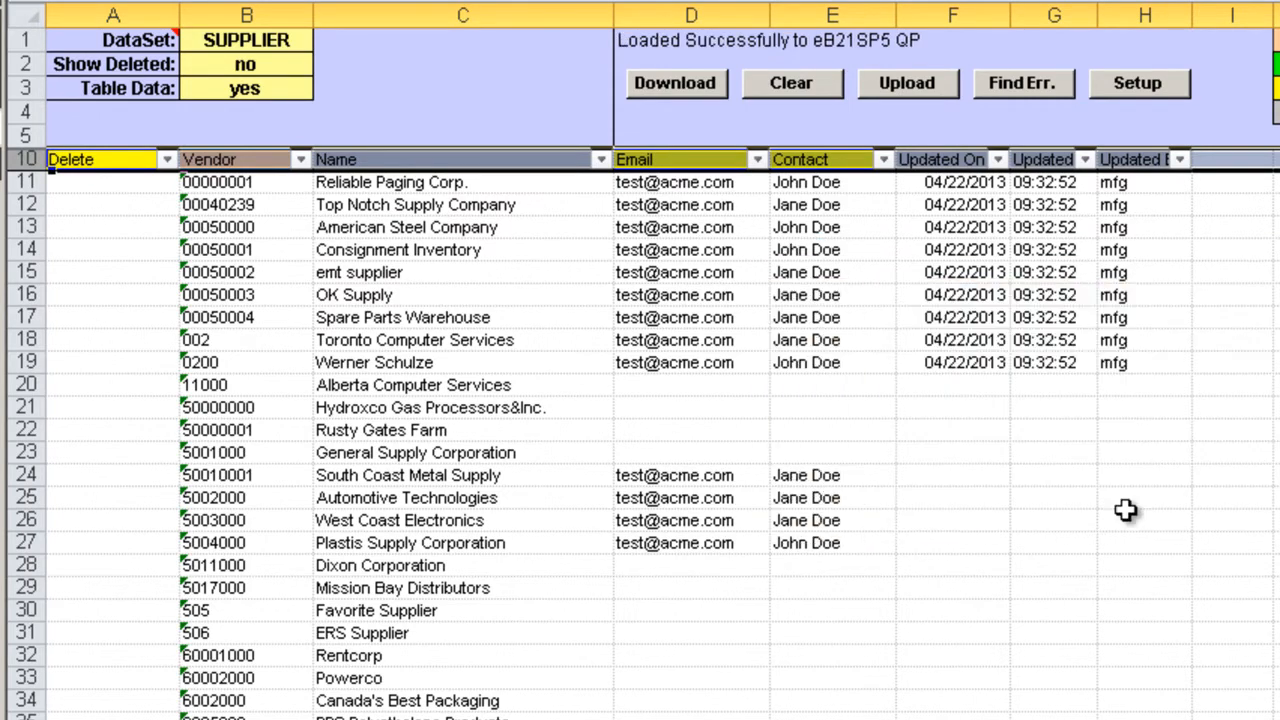
Step: Download the SUPPLIER dataset again and inspect the blank Email and Contact cells from row 20 down
{"action": "left_click", "coordinate": [716, 92]}
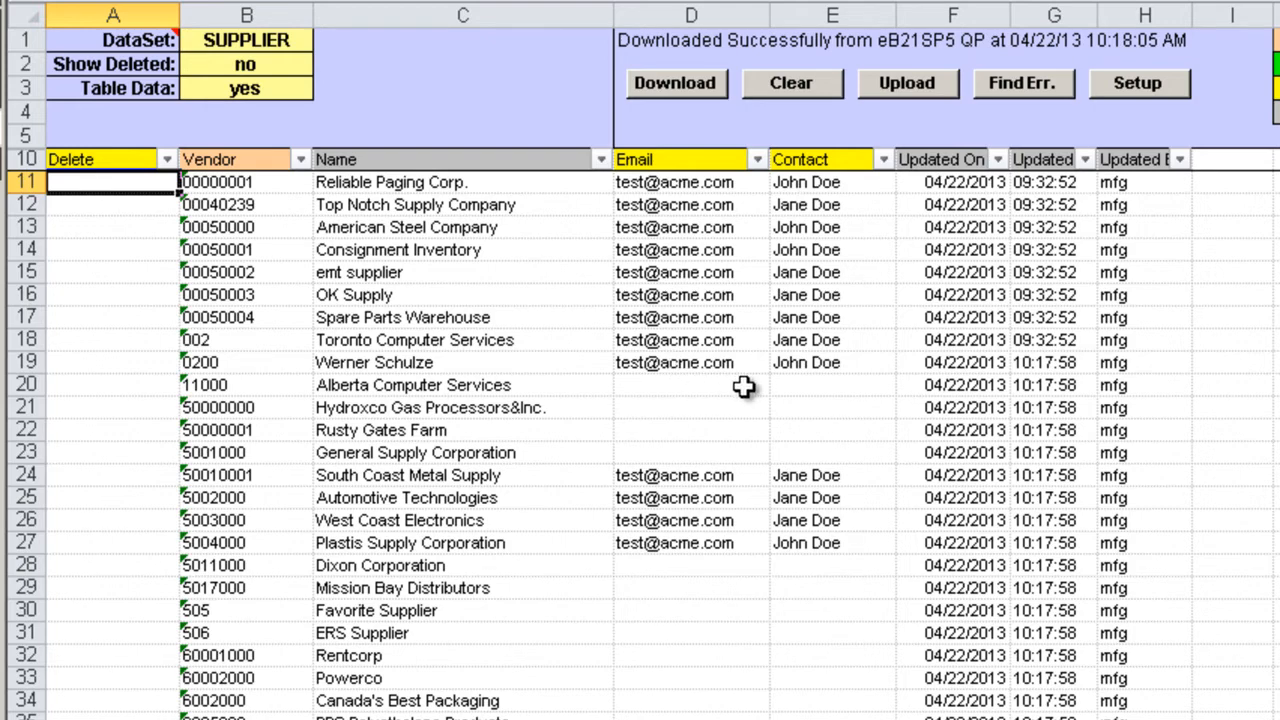
{"action": "left_click_drag", "start_coordinate": [700, 383], "coordinate": [831, 446]}
{"action": "left_click", "coordinate": [708, 385]}
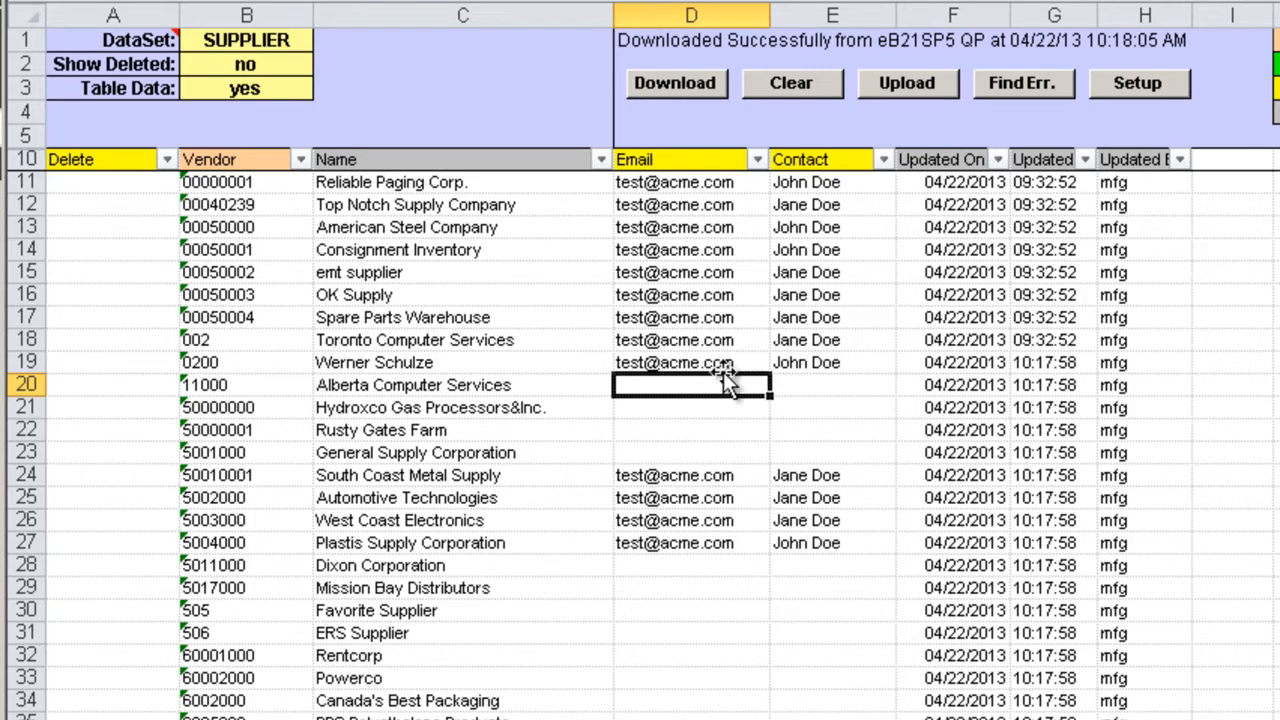
Step: Switch to QAD DataSet Maintenance, open the DEFAULT dataset, and examine its key fields and the definition of sequence 10
{"action": "key", "text": "alt+Tab"}
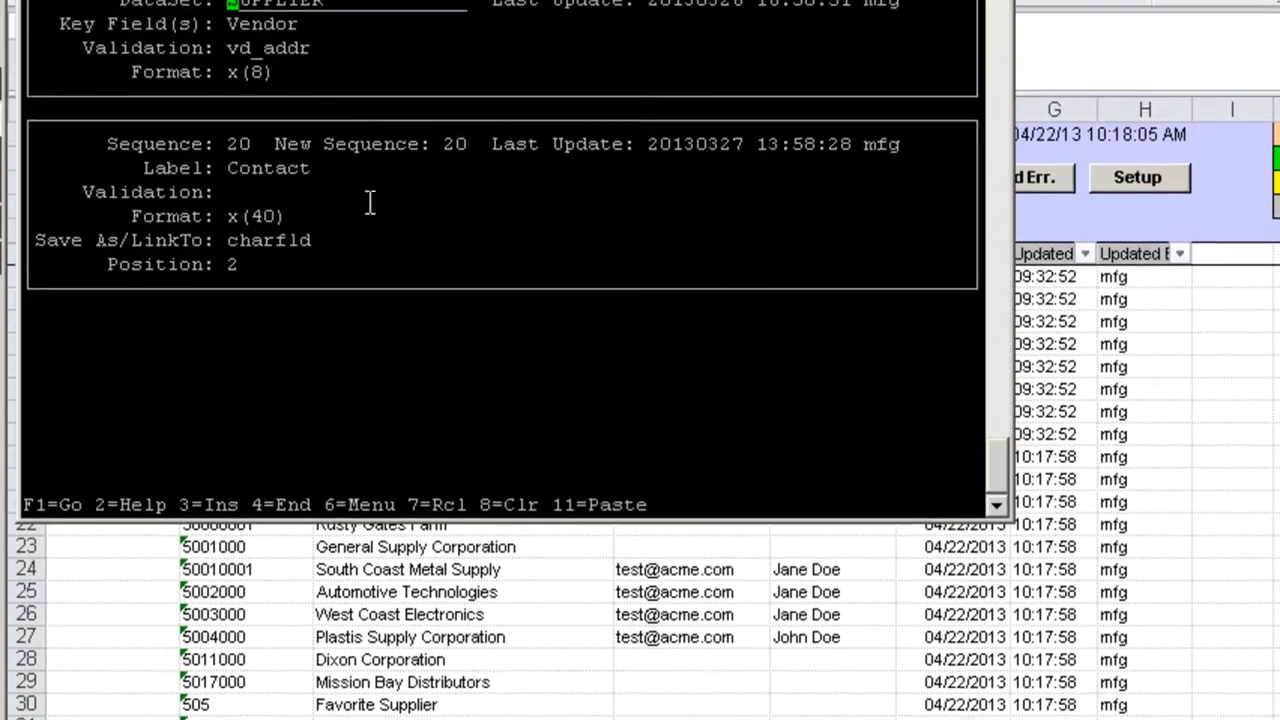
{"action": "type", "text": "def"}
{"action": "key", "text": "Down"}
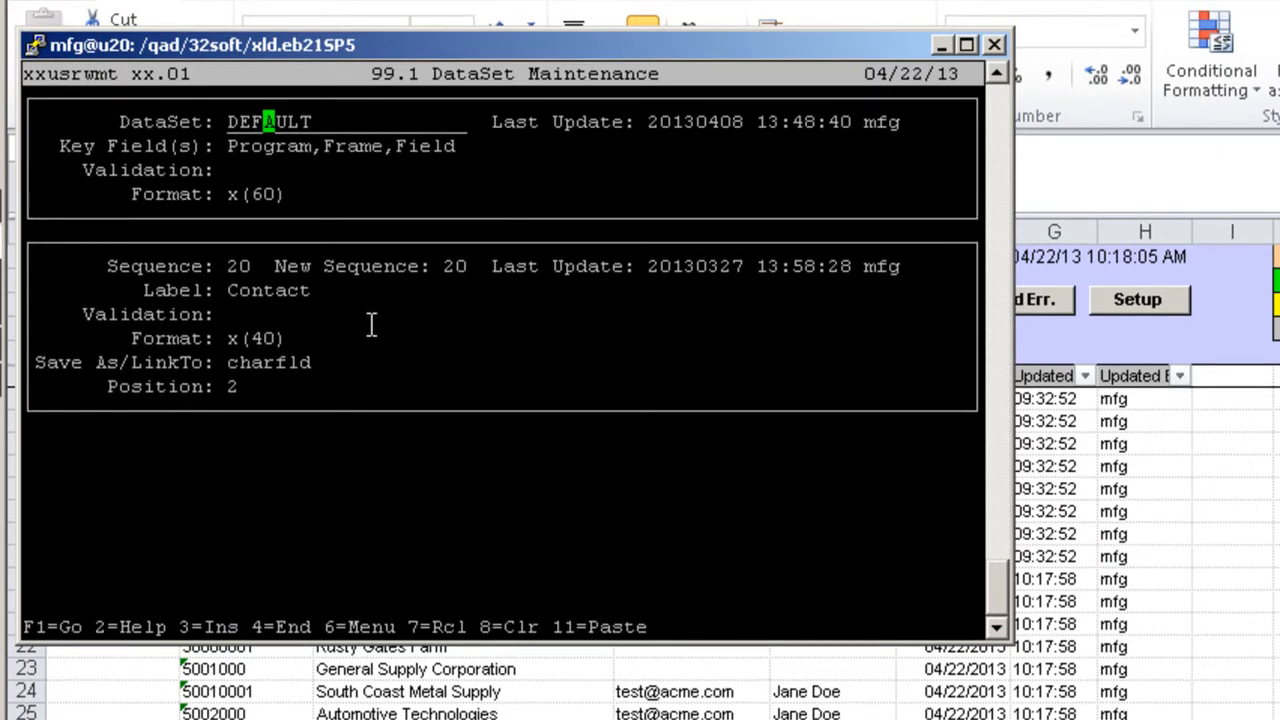
{"action": "key", "text": "Return"}
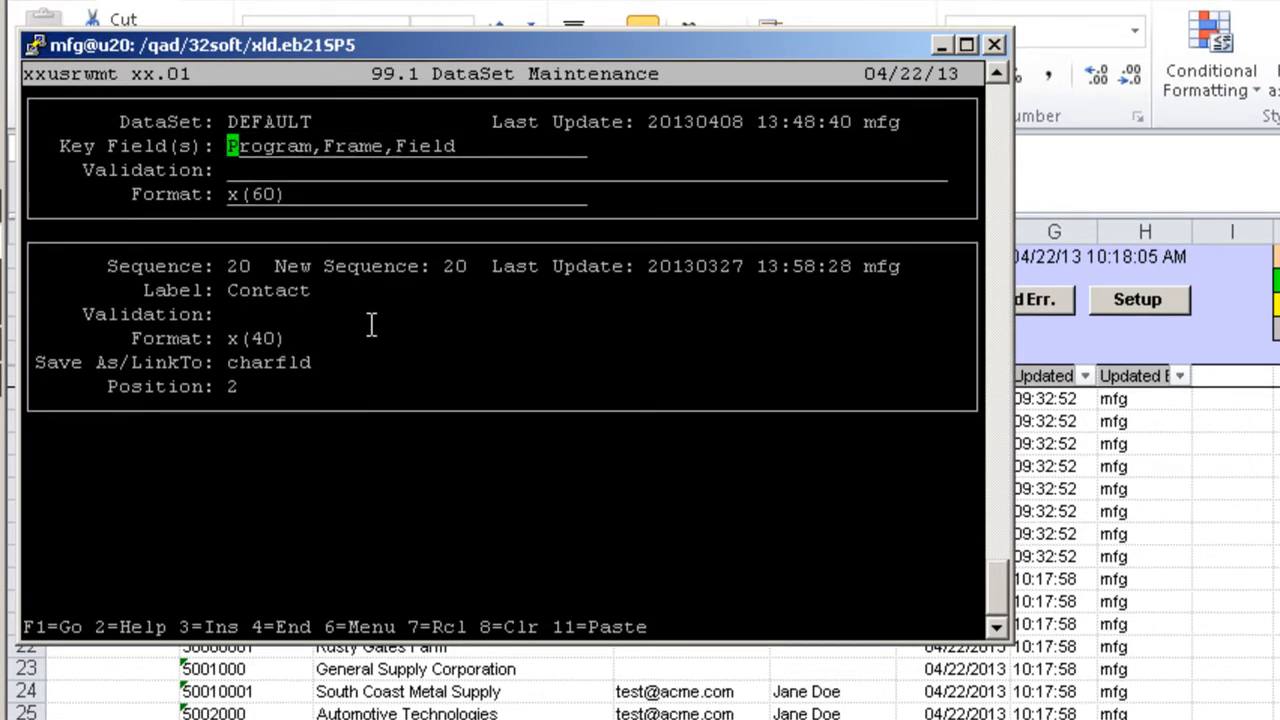
{"action": "key", "text": "Return"}
{"action": "key", "text": "Return"}
{"action": "key", "text": "Return"}
{"action": "key", "text": "Right"}
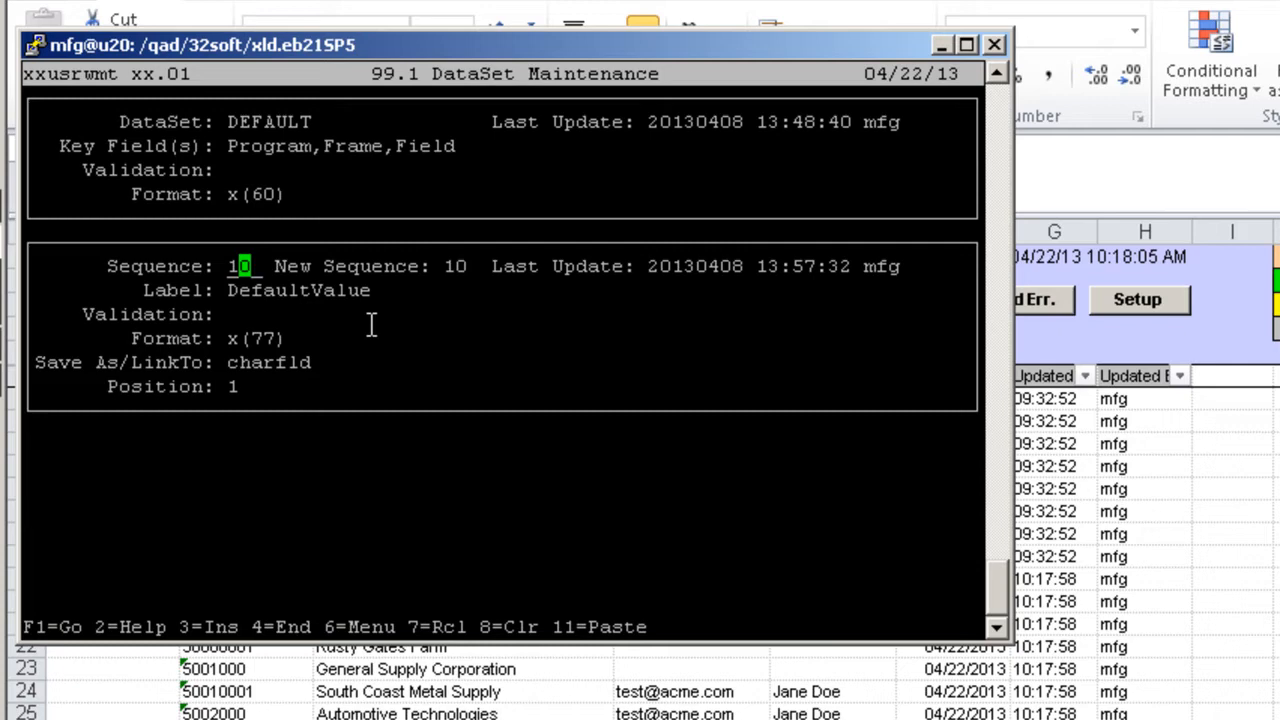
{"action": "key", "text": "F4"}
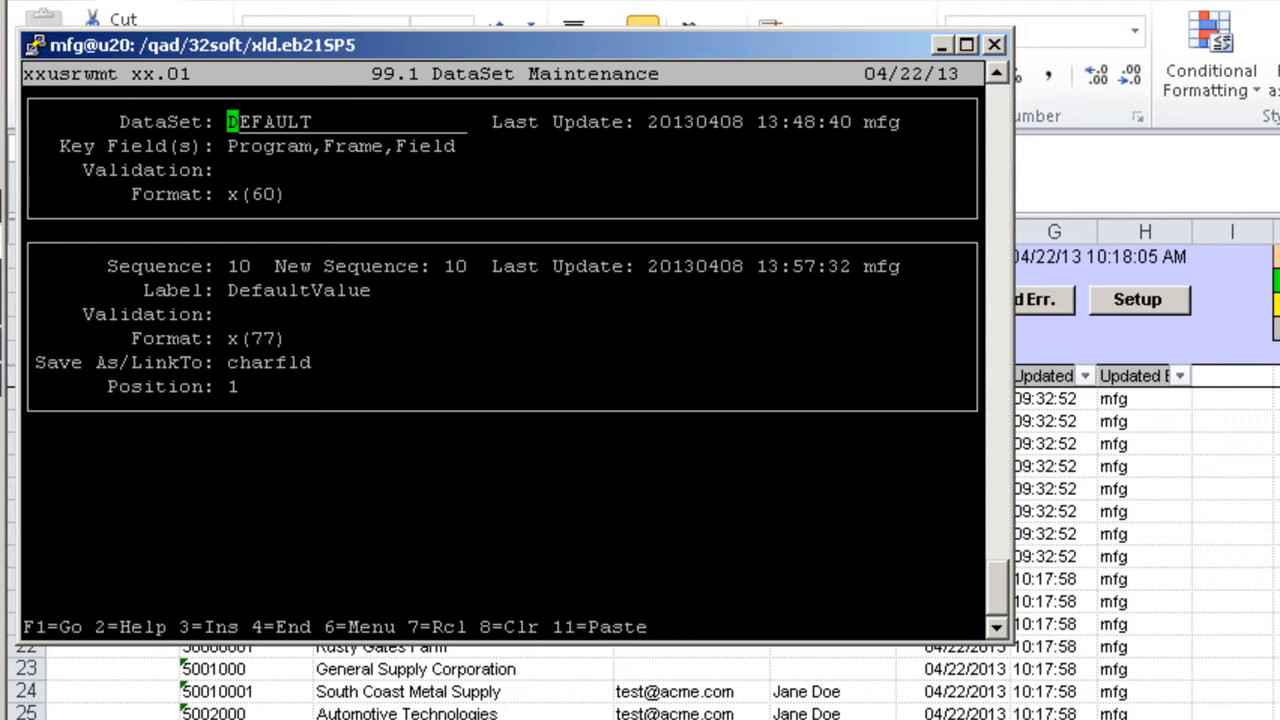
Step: Back in Excel, download the DEFAULT dataset from QAD and widen the Field column
{"action": "key", "text": "alt+Tab"}
{"action": "left_click", "coordinate": [224, 257]}
{"action": "type", "text": "DE"}
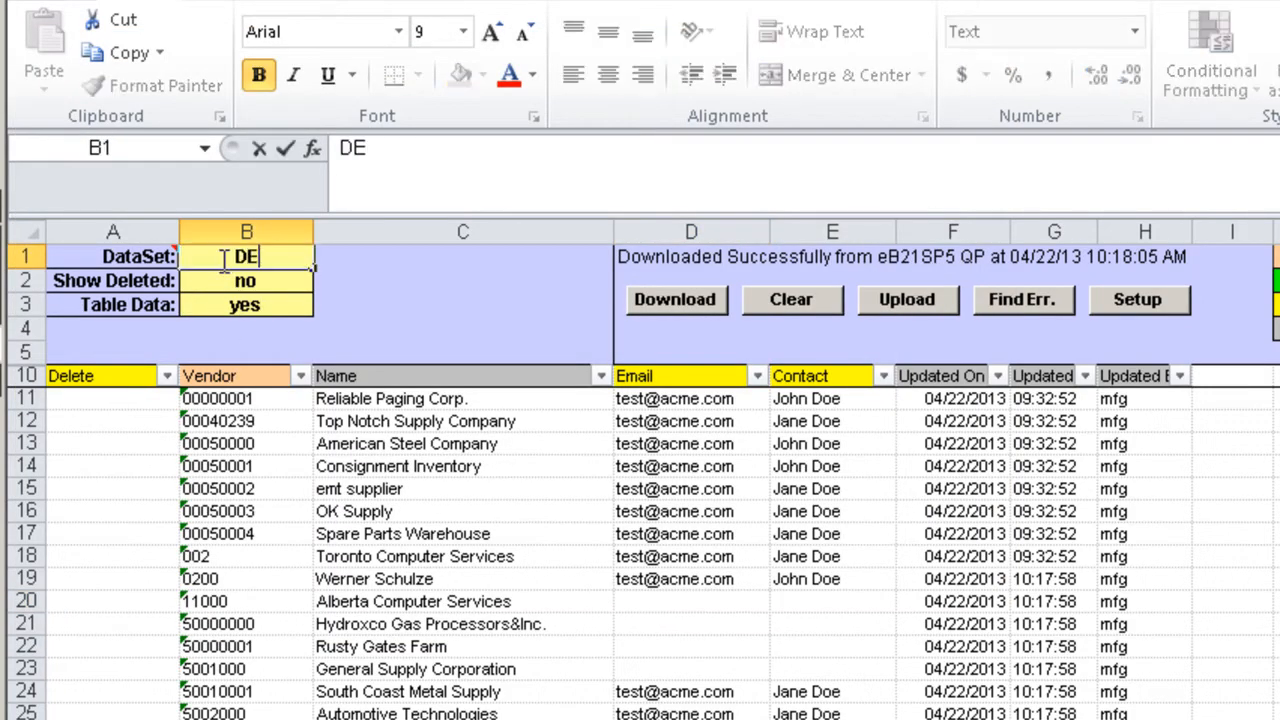
{"action": "type", "text": "FAULT"}
{"action": "key", "text": "Return"}
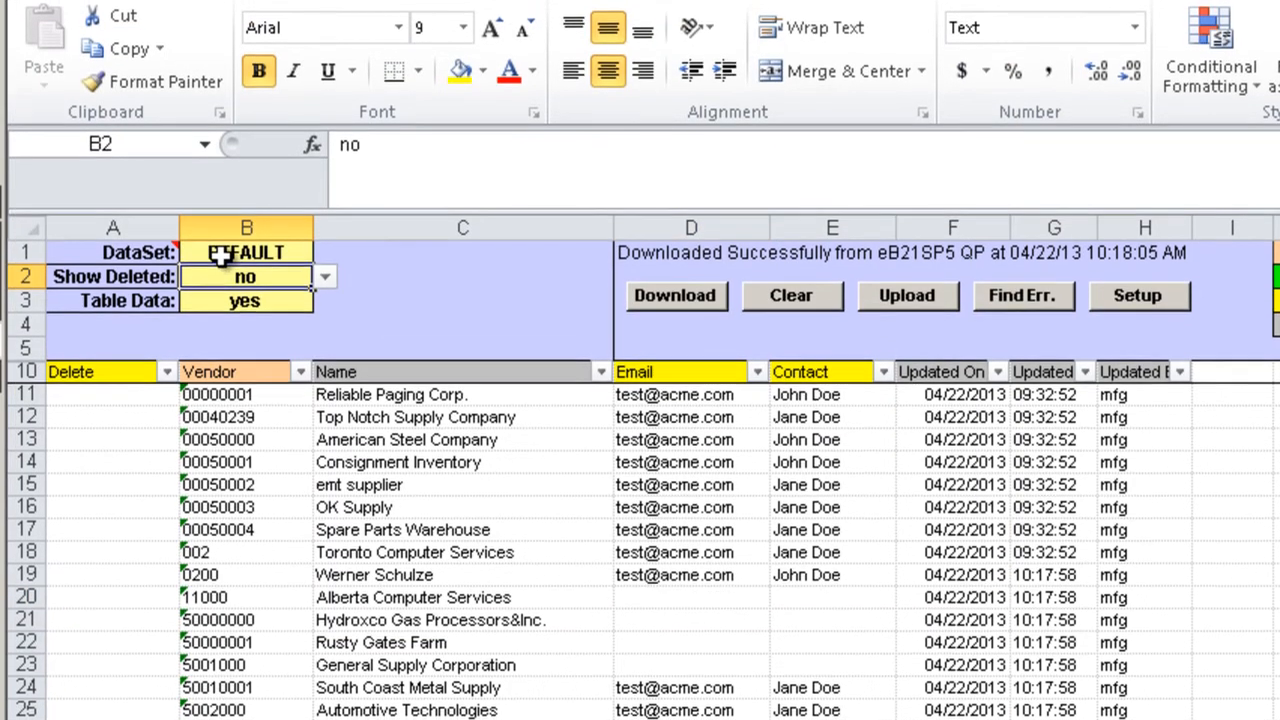
{"action": "key", "text": "Return"}
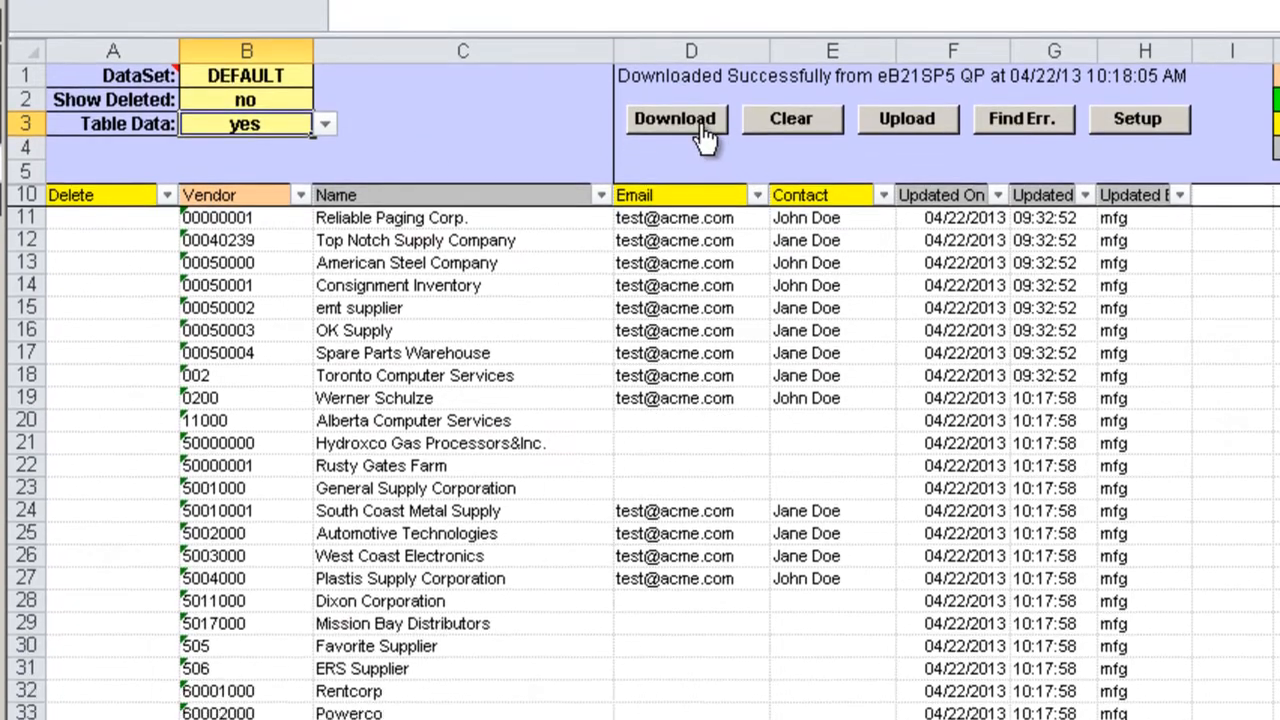
{"action": "left_click", "coordinate": [702, 130]}
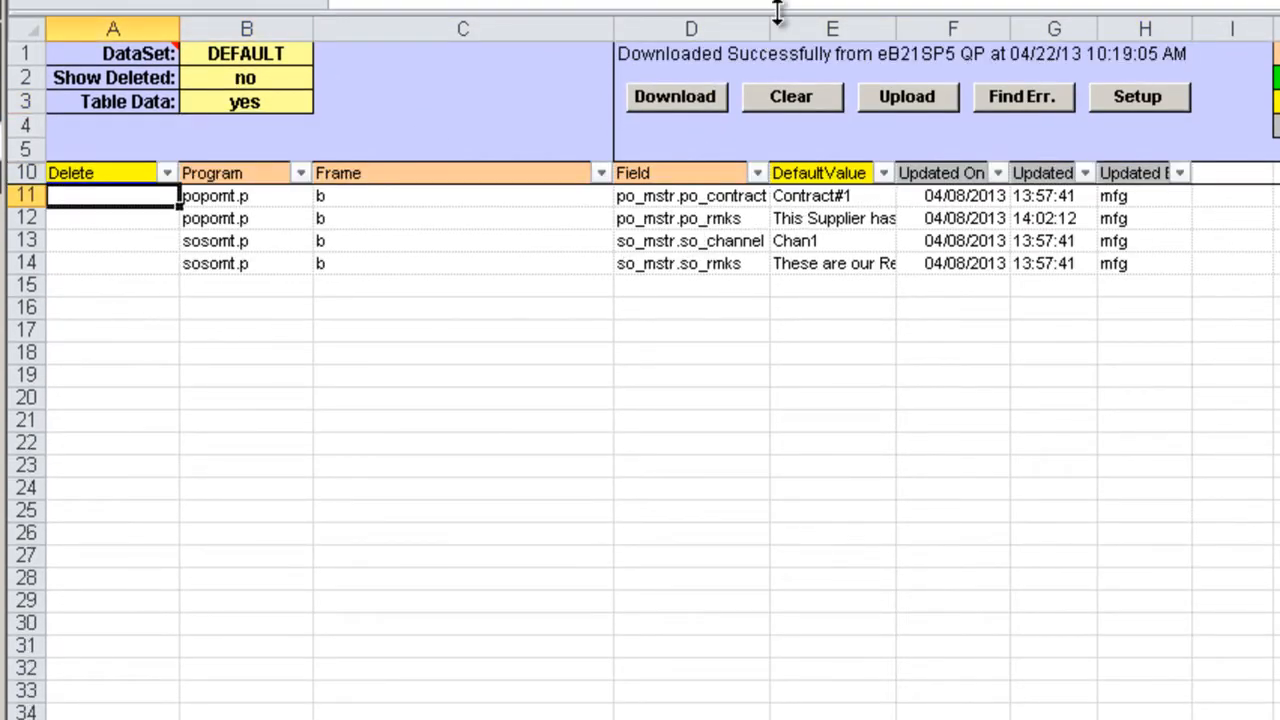
{"action": "left_click_drag", "start_coordinate": [770, 29], "coordinate": [851, 29]}
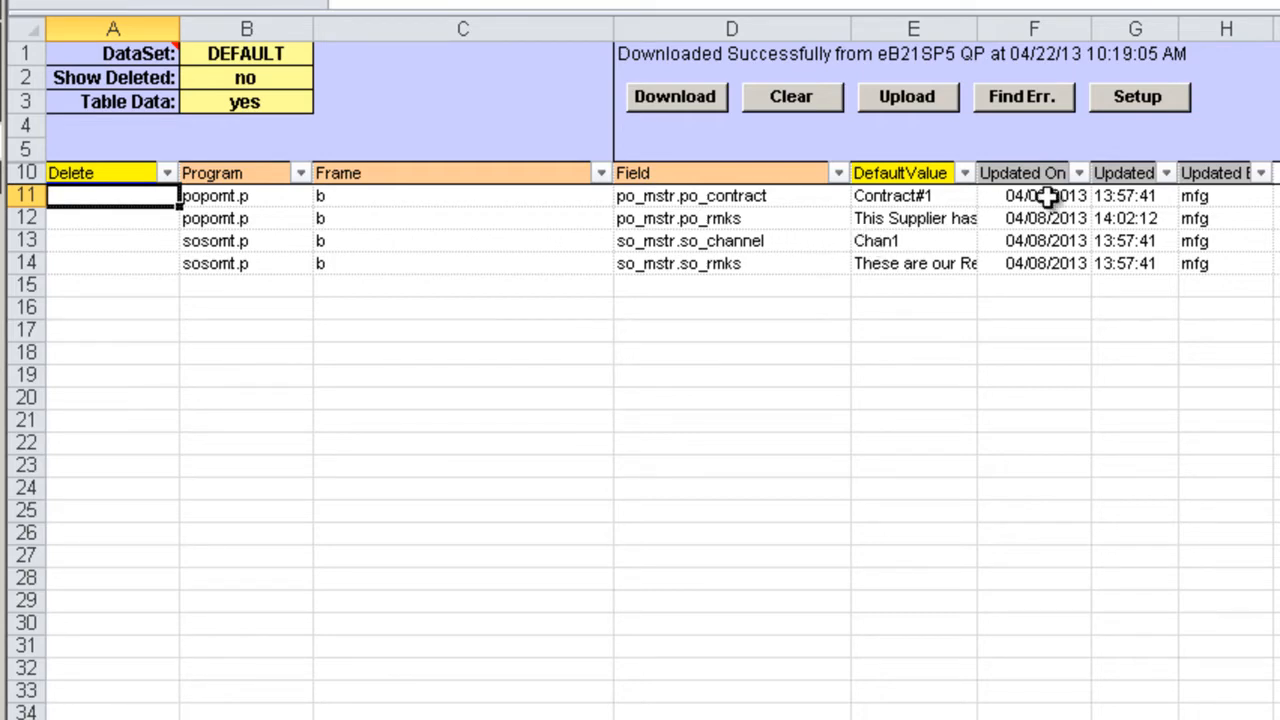
Step: Set the DefaultValue of po_mstr.po_contract to Contract#2 and that of so_mstr.so_channel to Channel1
{"action": "left_click", "coordinate": [922, 199]}
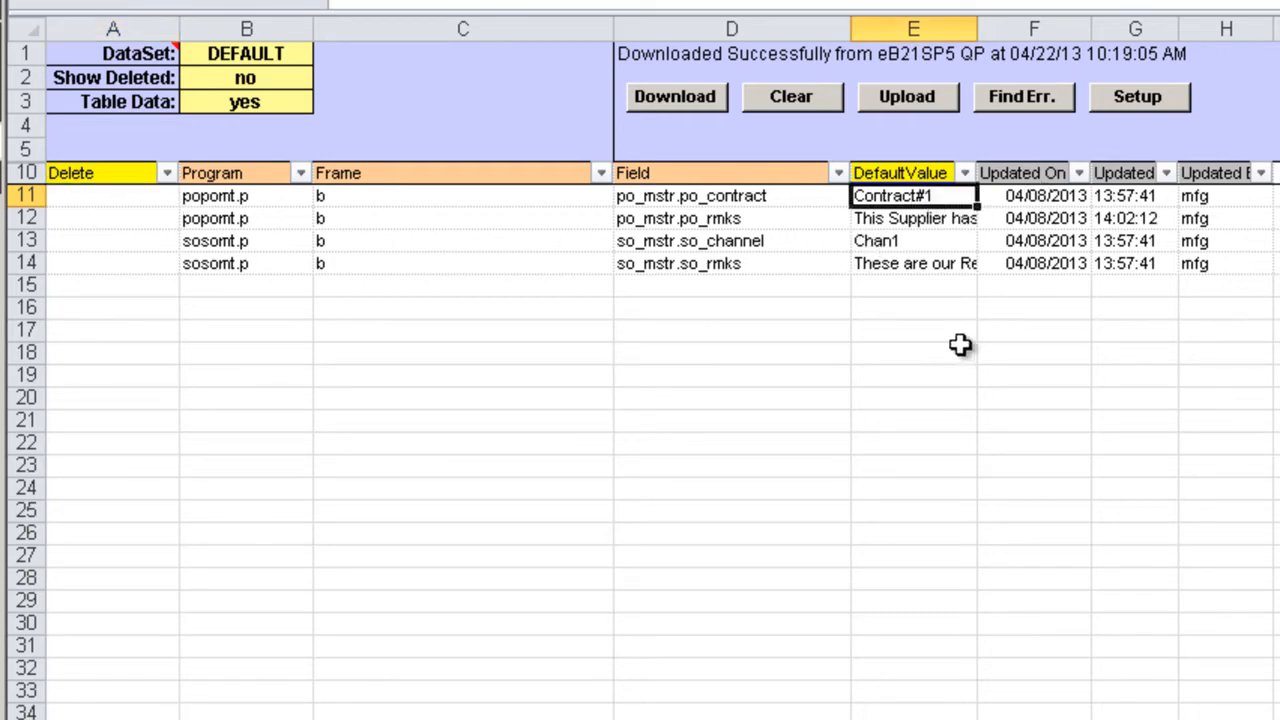
{"action": "type", "text": "Contract"}
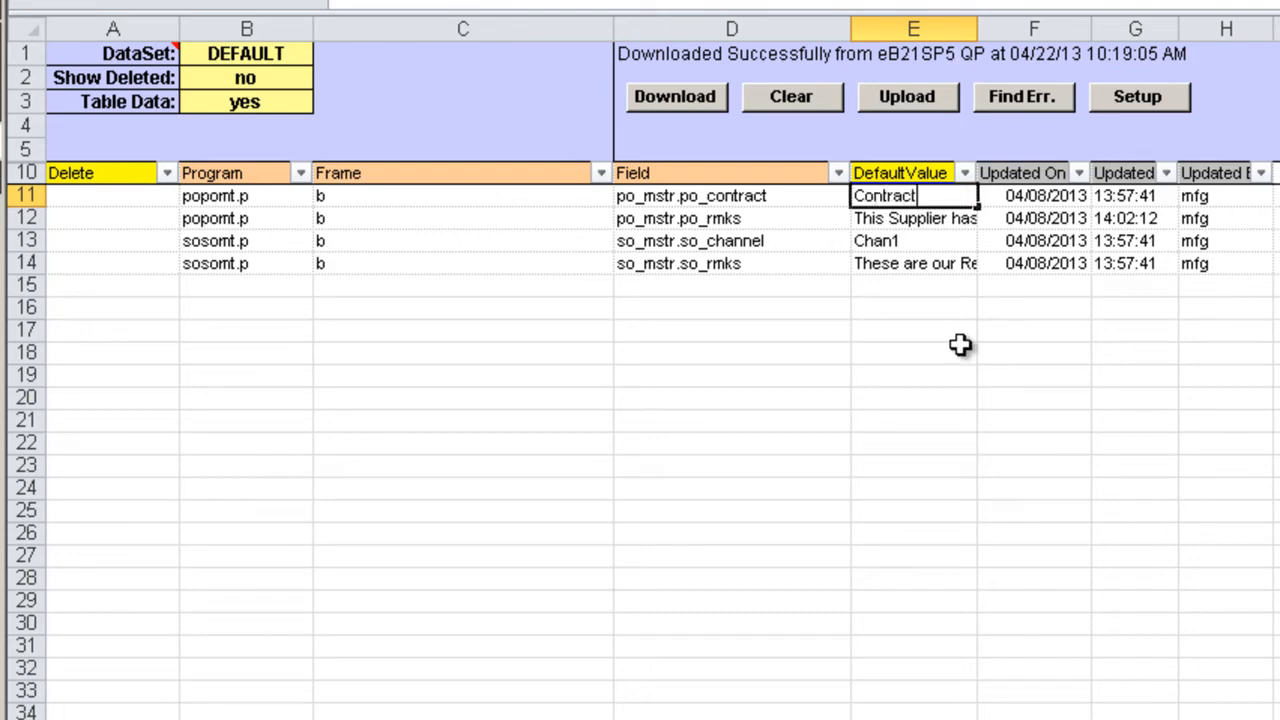
{"action": "type", "text": "#2"}
{"action": "key", "text": "Down"}
{"action": "key", "text": "Down"}
{"action": "type", "text": "Channel1"}
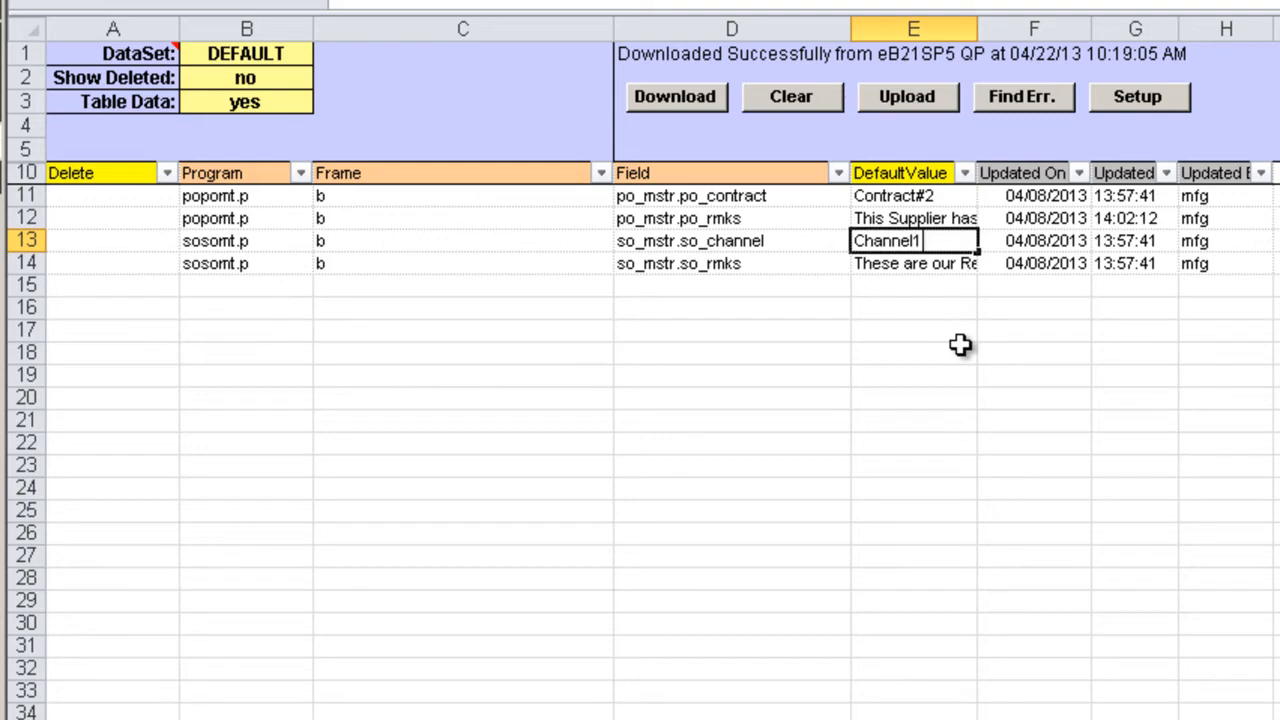
{"action": "key", "text": "Return"}
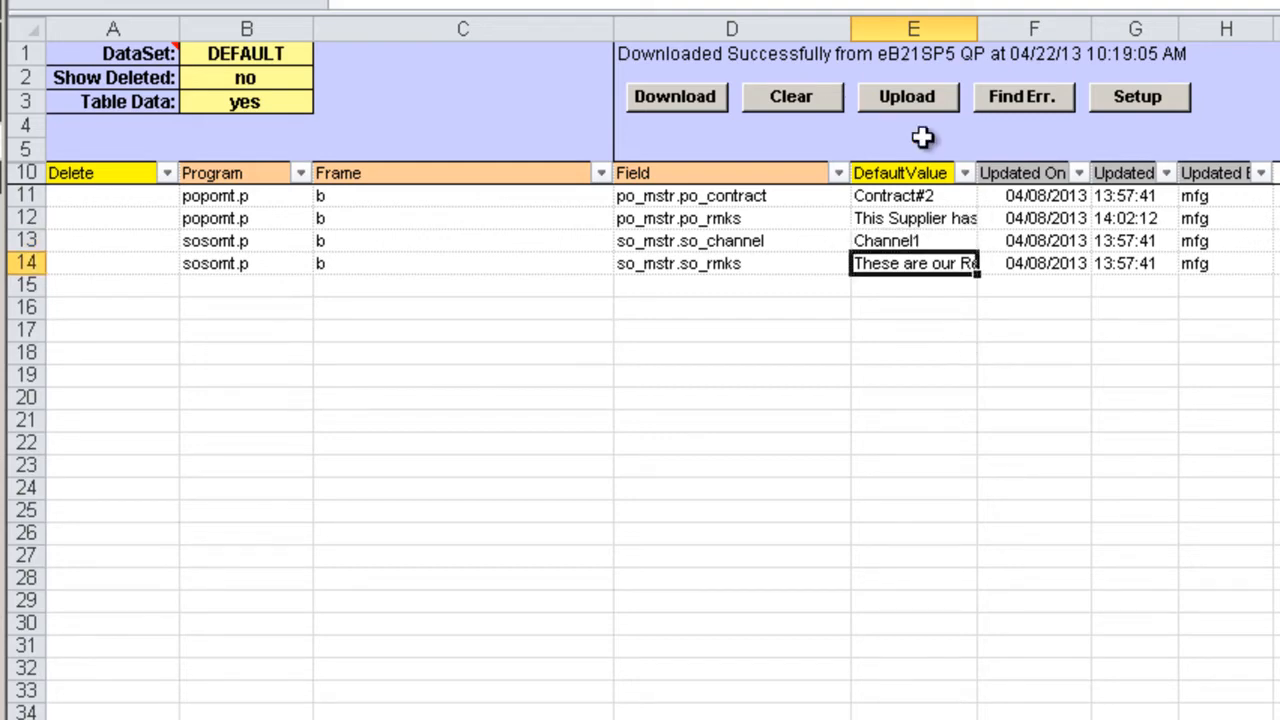
Step: Upload the edited DEFAULT dataset to QAD, confirm the update and close the status report
{"action": "left_click", "coordinate": [907, 97]}
{"action": "left_click", "coordinate": [975, 450]}
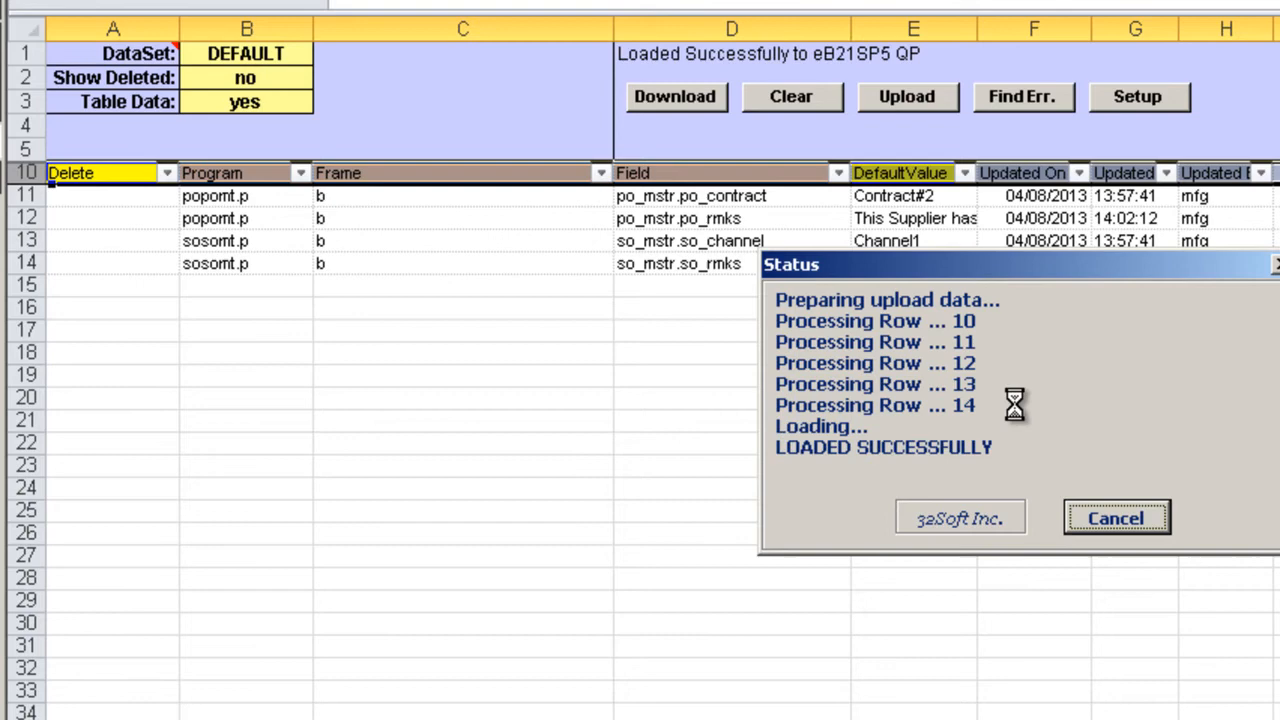
{"action": "left_click", "coordinate": [1082, 515]}
Step: Download the DEFAULT dataset again and check the po_contract and so_channel default values
{"action": "left_click", "coordinate": [690, 110]}
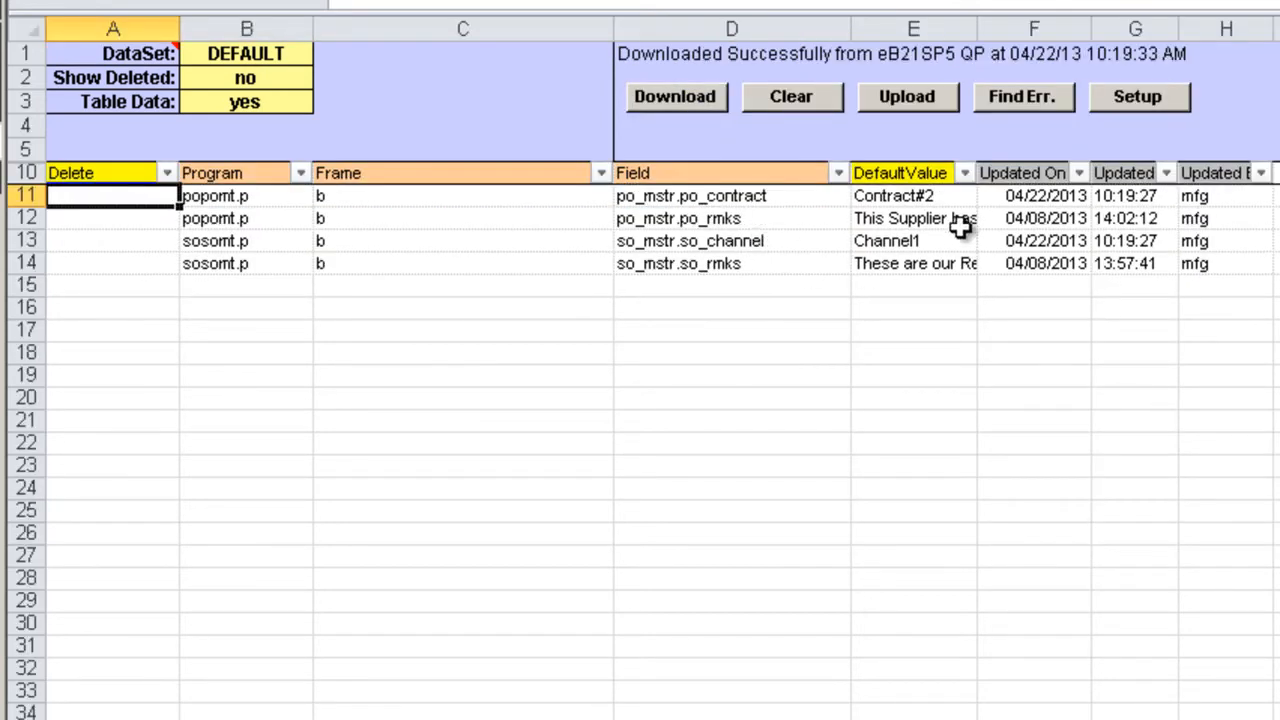
{"action": "left_click", "coordinate": [910, 200]}
{"action": "left_click", "coordinate": [895, 243]}
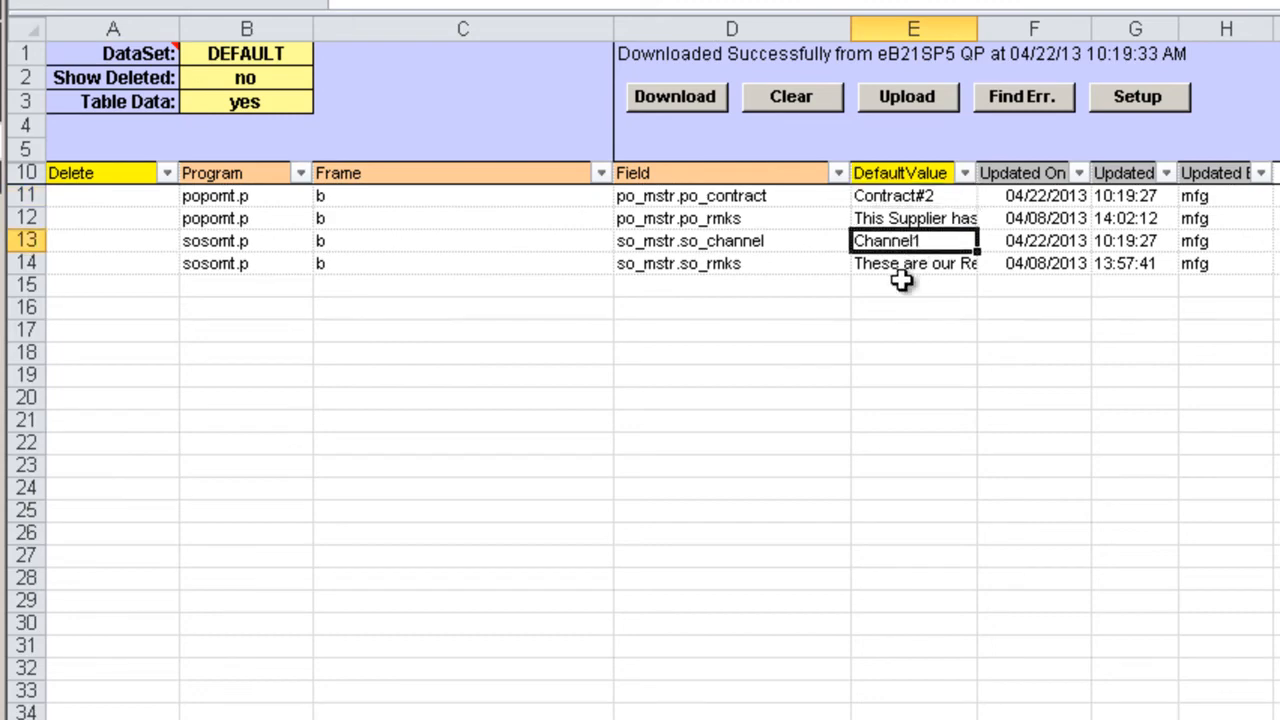